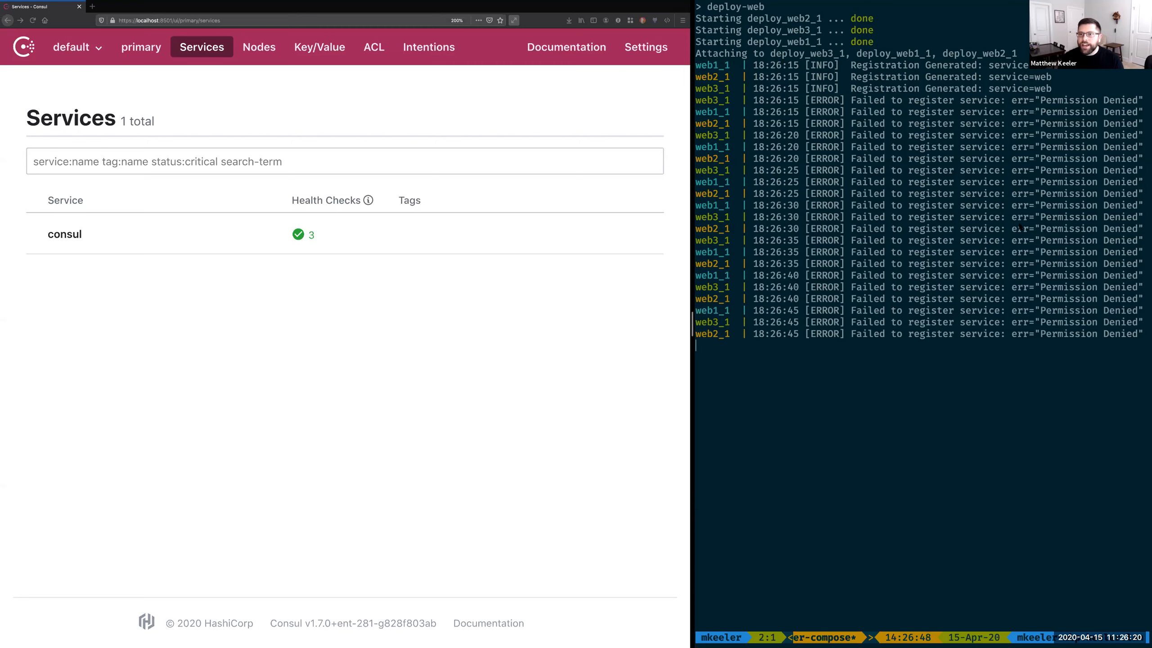
Step: Create an ACL policy named manage-web whose rules grant service "web" the policy "write", valid in all datacenters, and save it
click(350, 384)
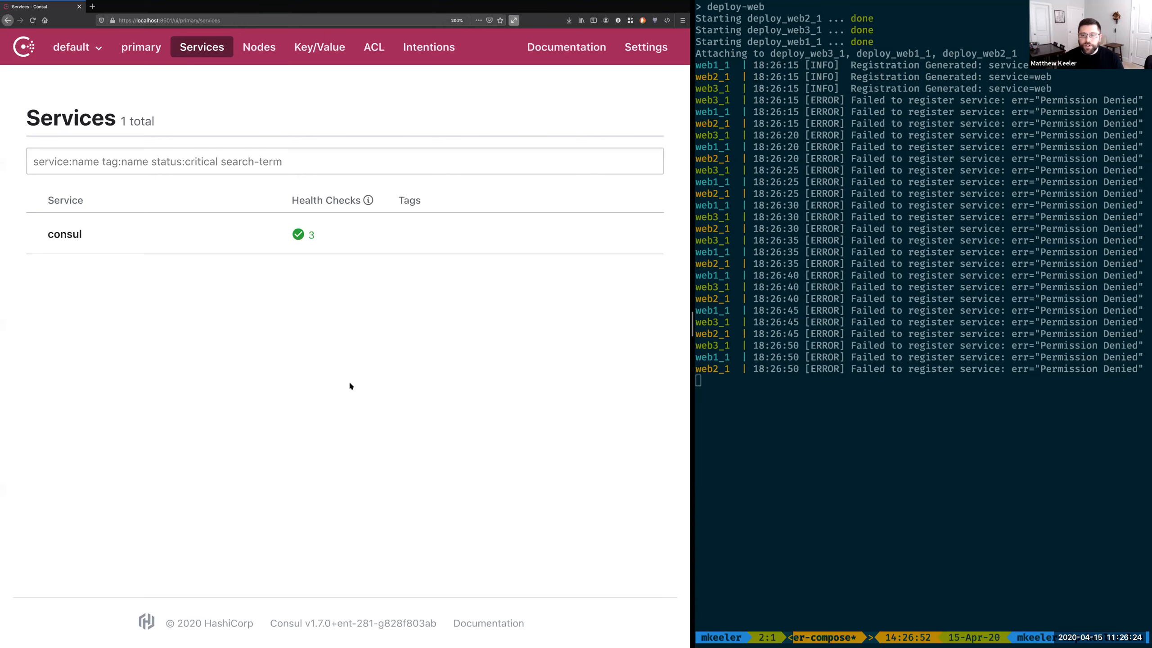
click(379, 56)
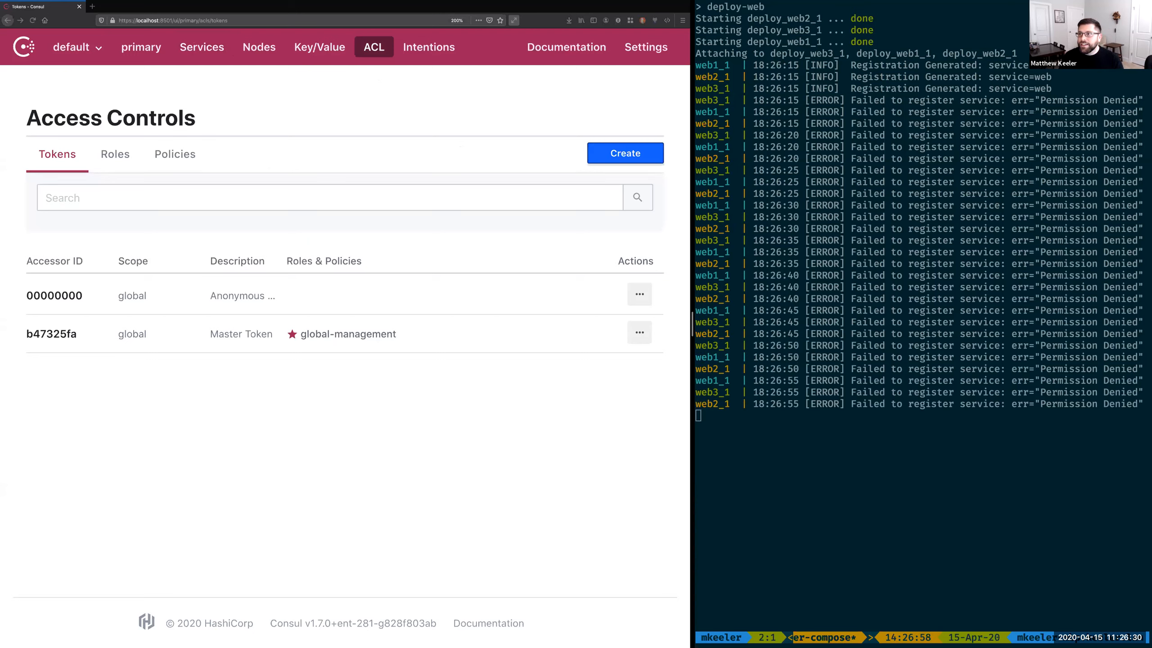
click(175, 159)
click(625, 153)
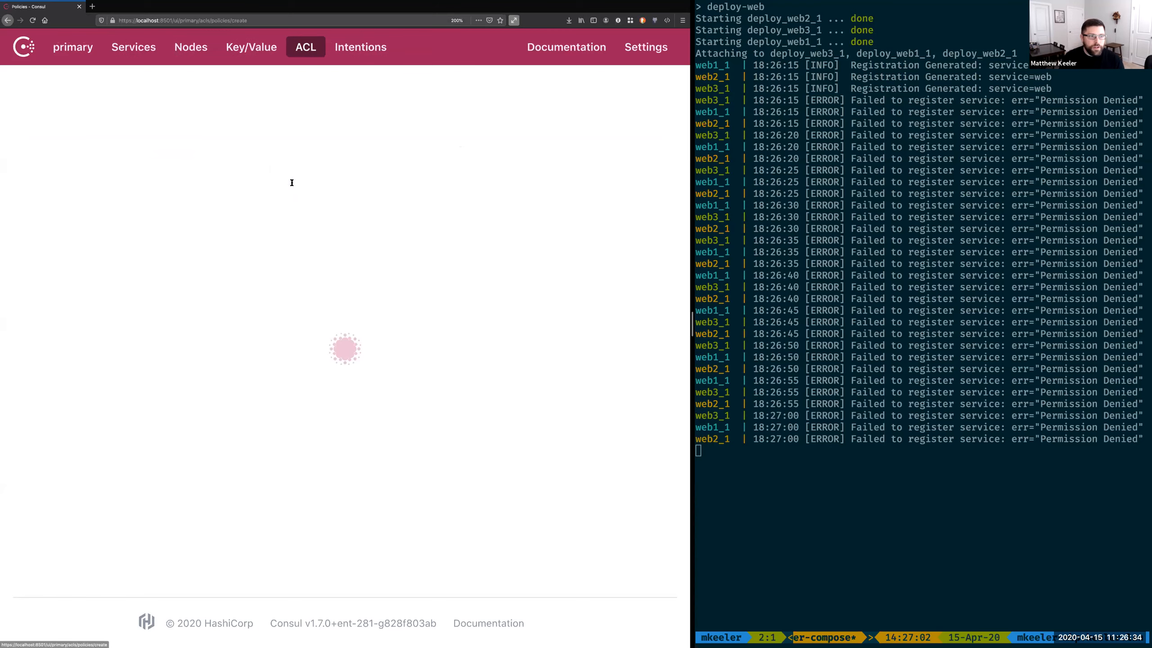
text(manage-web)
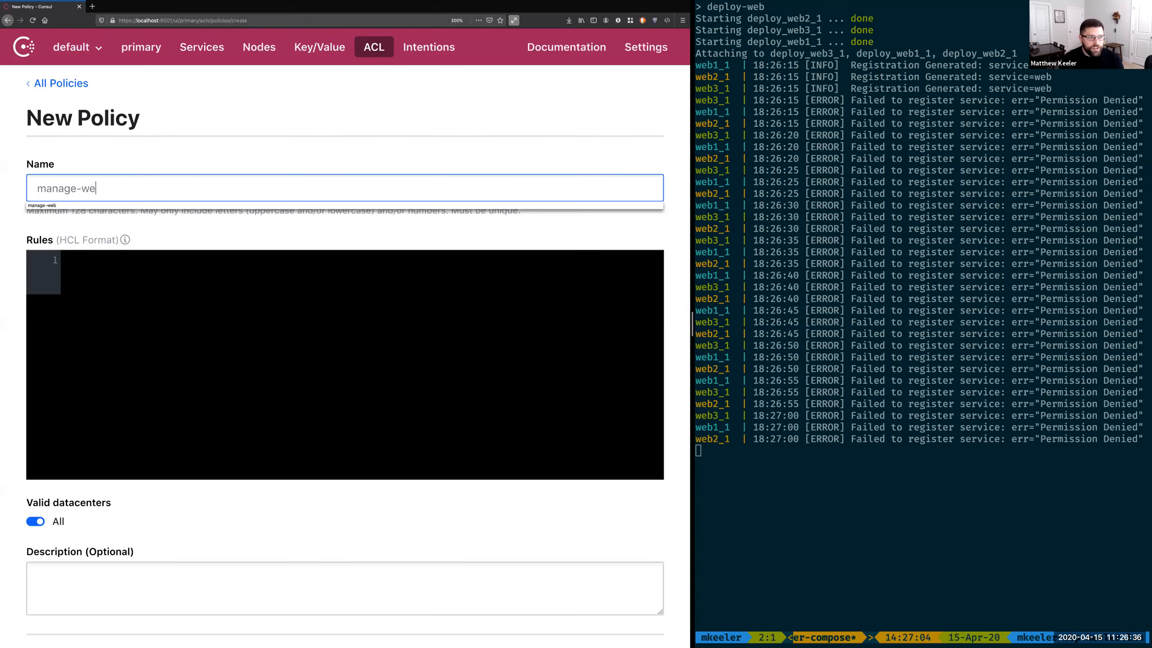
key(Tab)
text(service "web" {   policy = "write" })
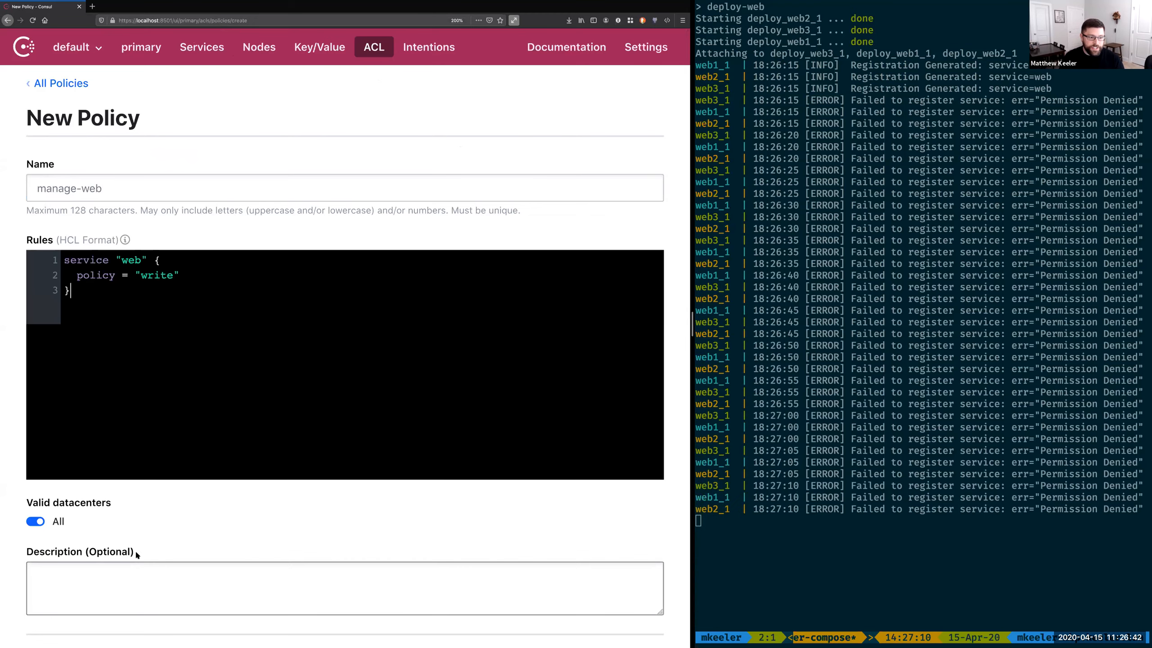
scroll(135, 549, down, 3)
click(85, 562)
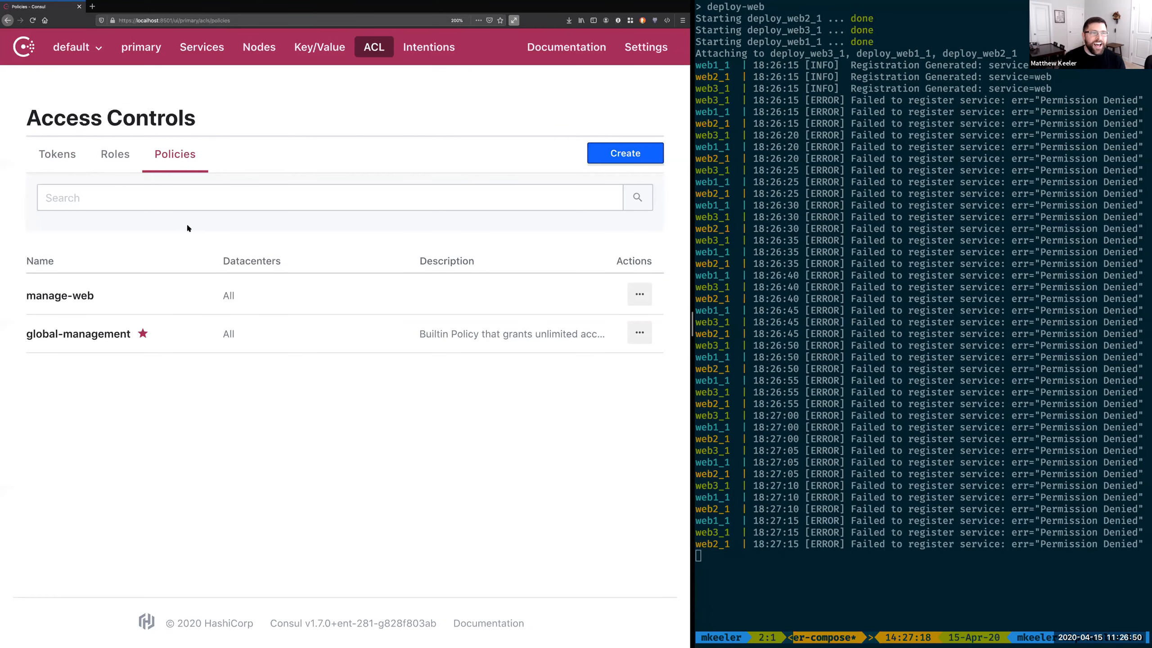
Step: Create a new ACL token with the existing manage-web policy applied and save it
click(64, 151)
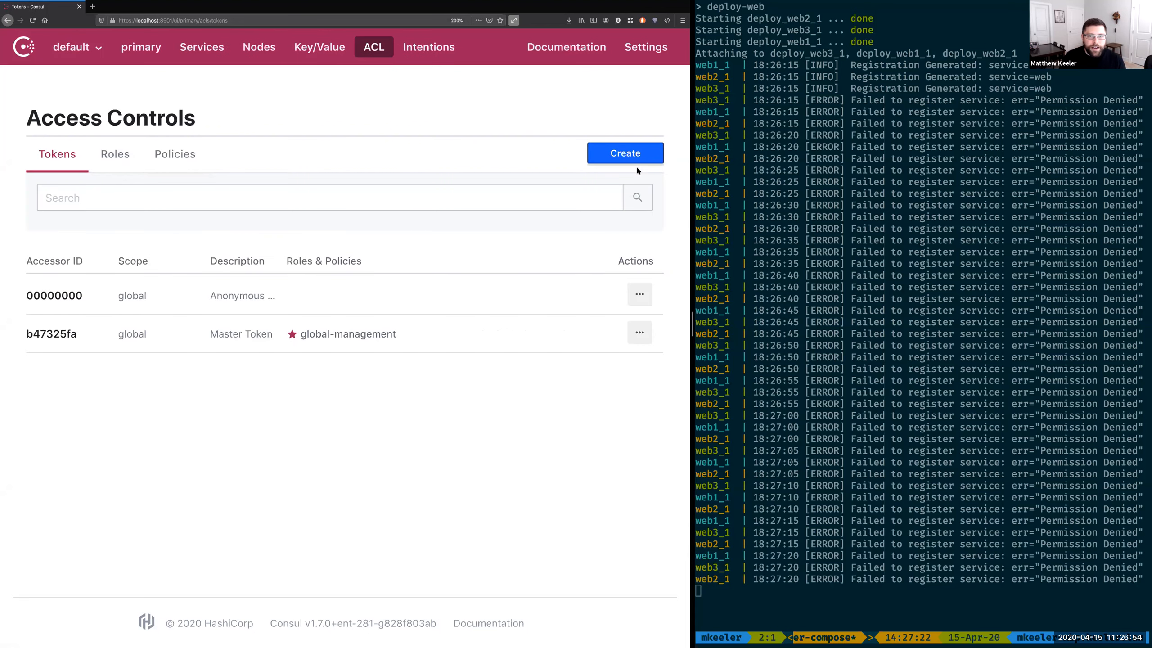
click(626, 154)
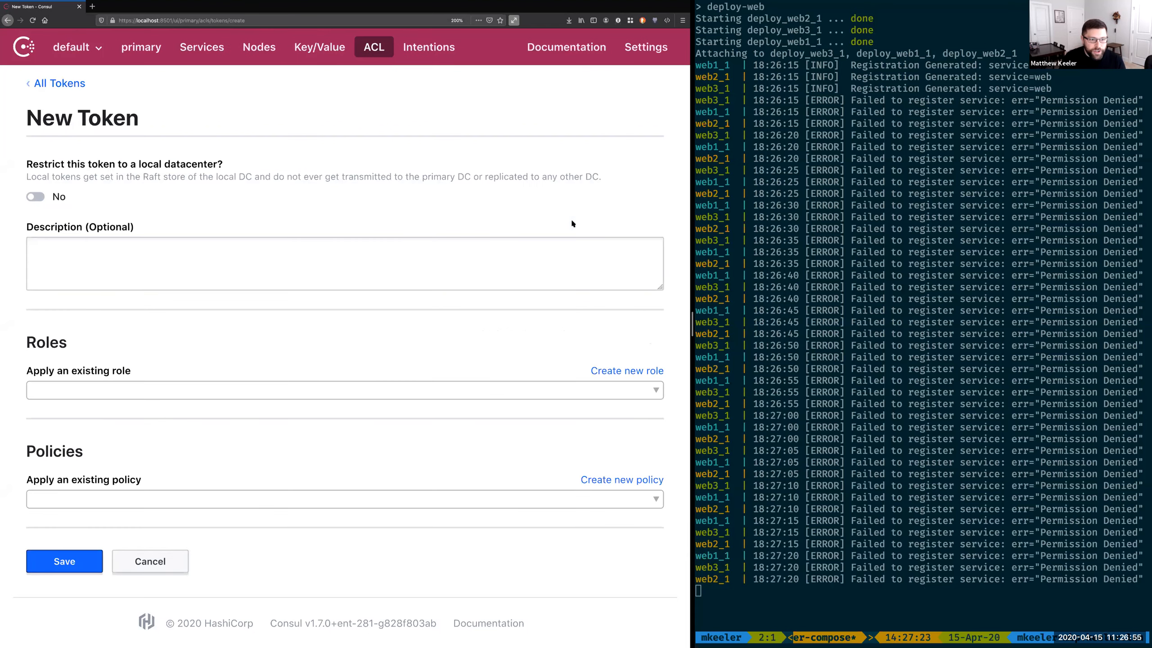
click(252, 499)
click(128, 560)
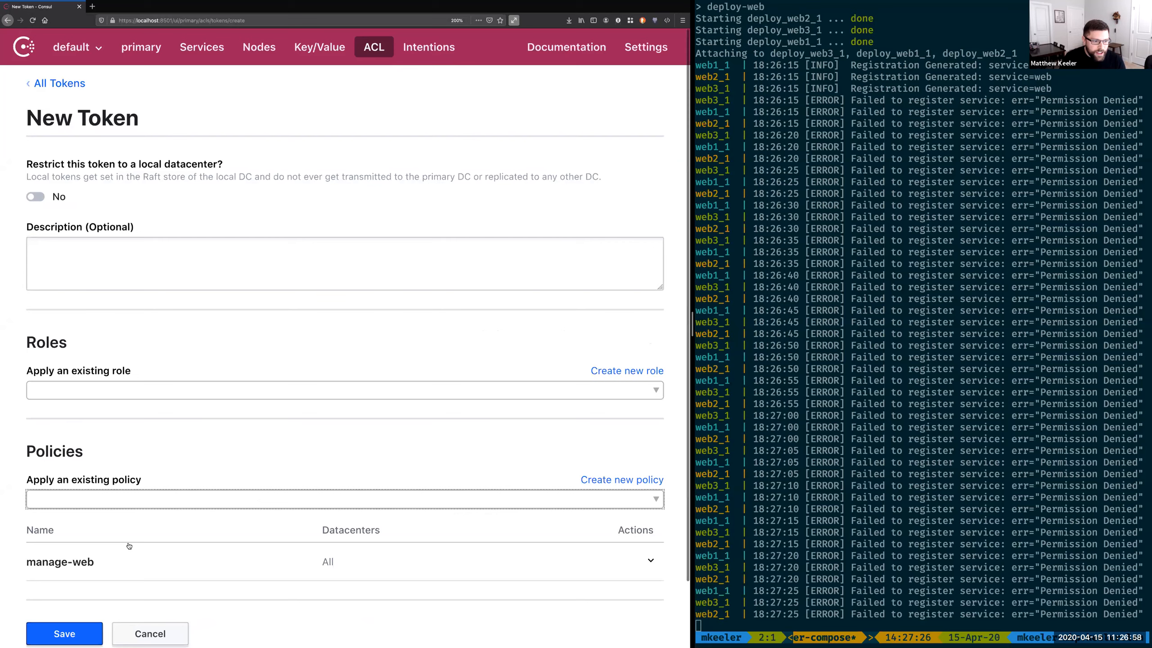
scroll(129, 546, down, 3)
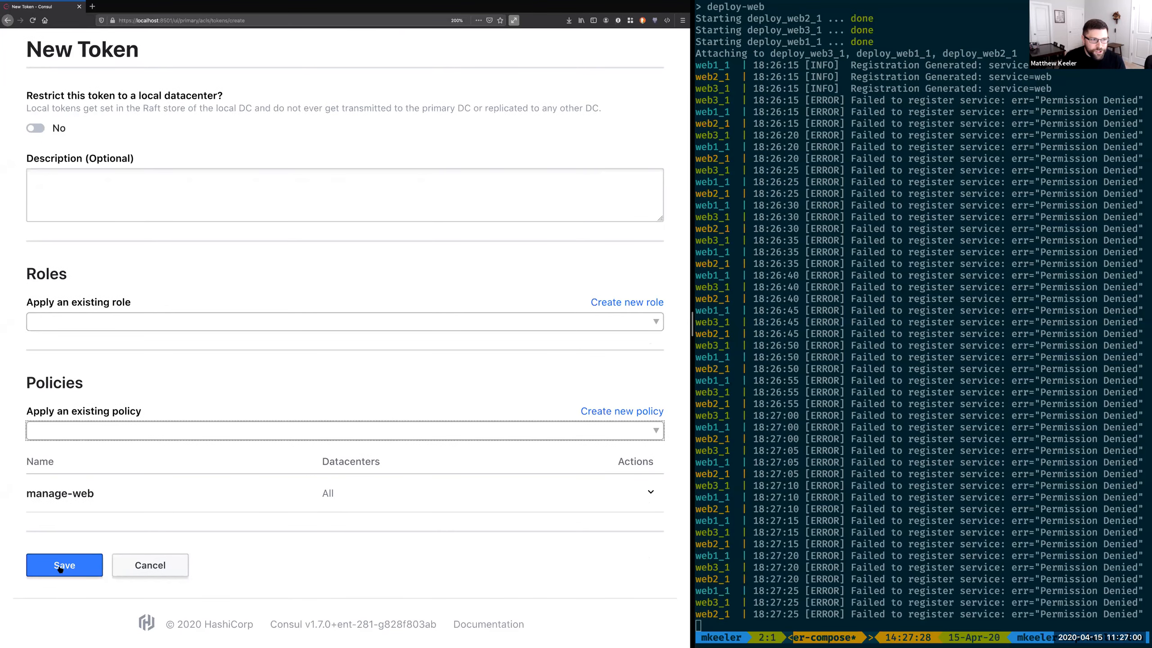
click(64, 565)
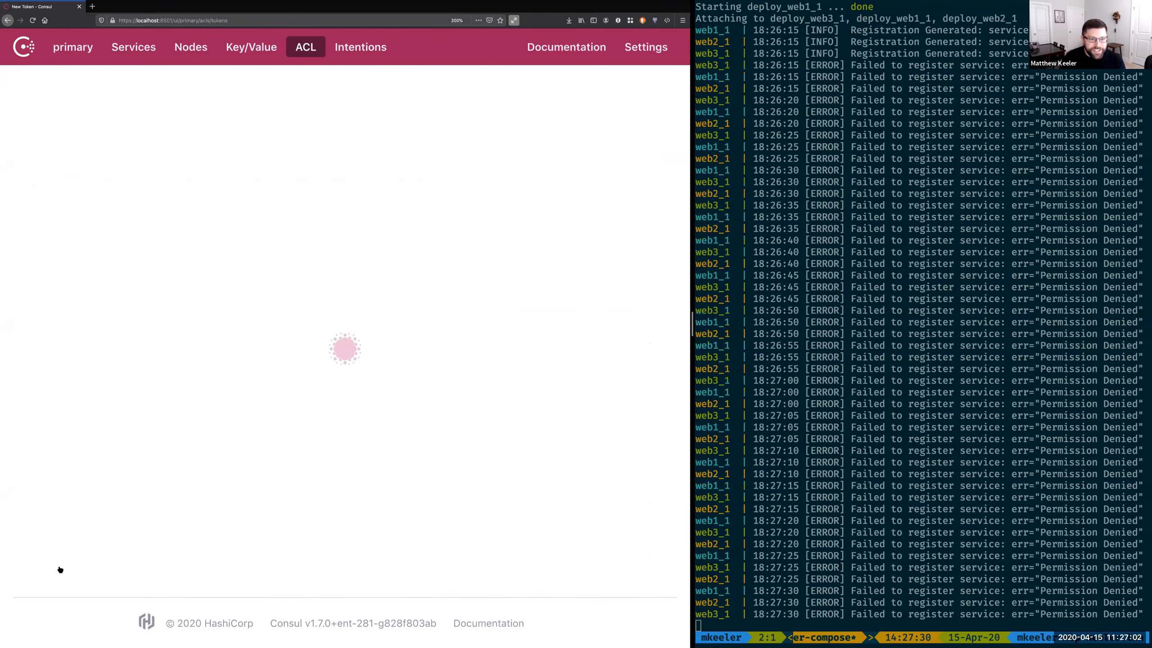
Step: Duplicate the manage-web token twice from the token list
click(643, 291)
click(569, 358)
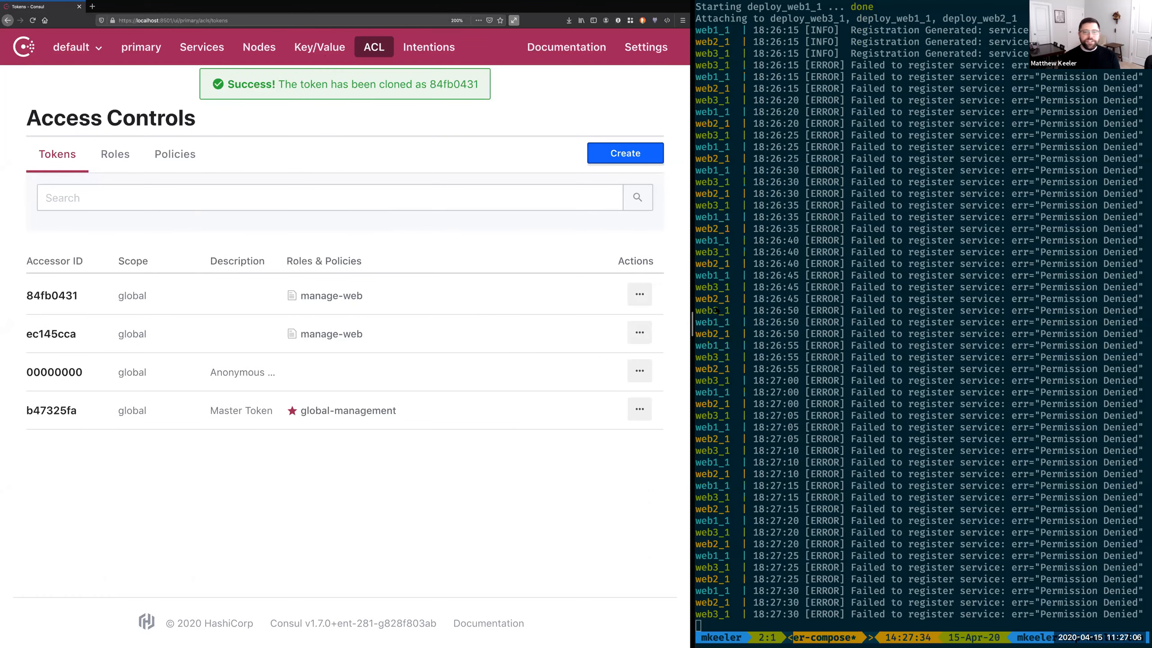
click(637, 298)
click(591, 353)
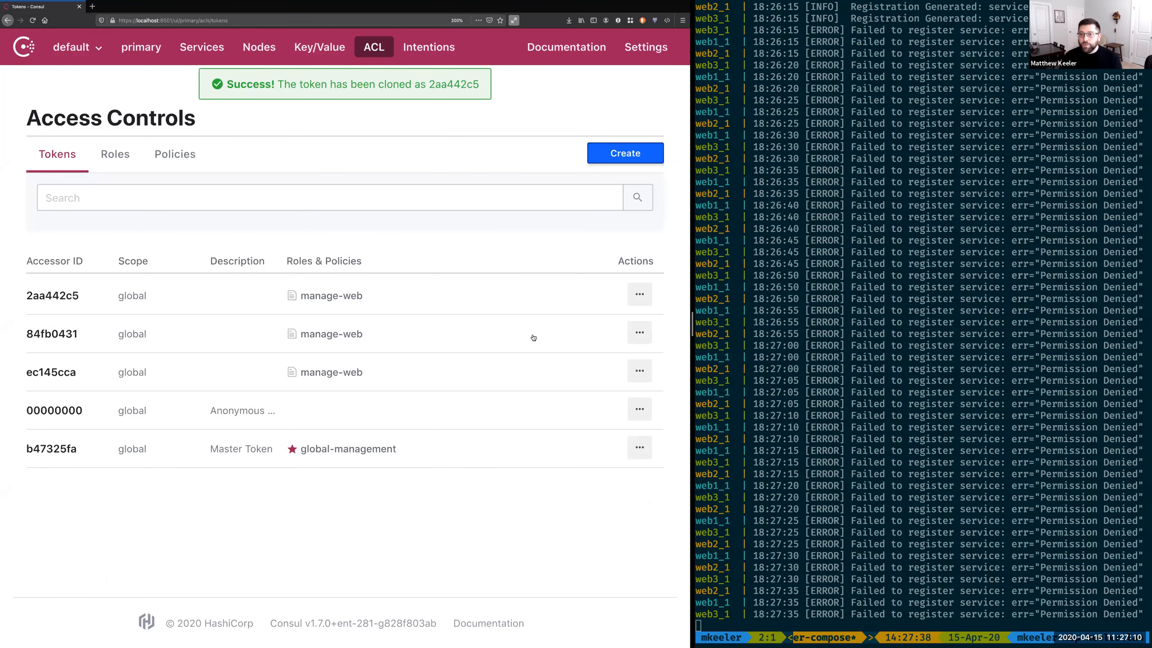
click(534, 338)
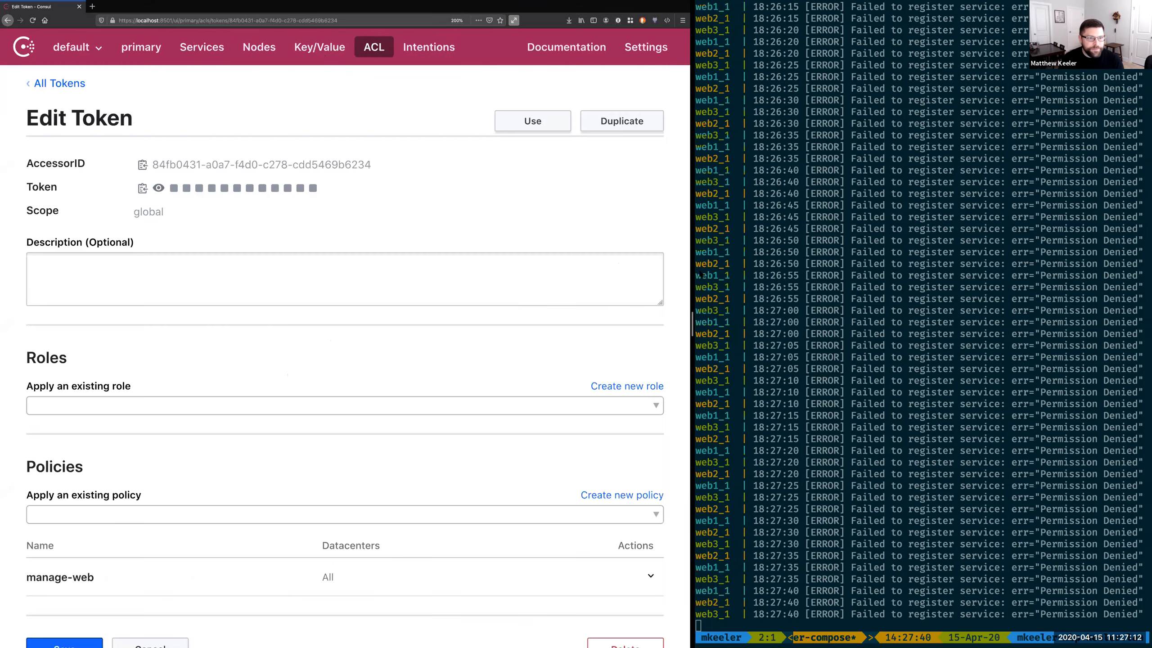
scroll(427, 195, left, 5)
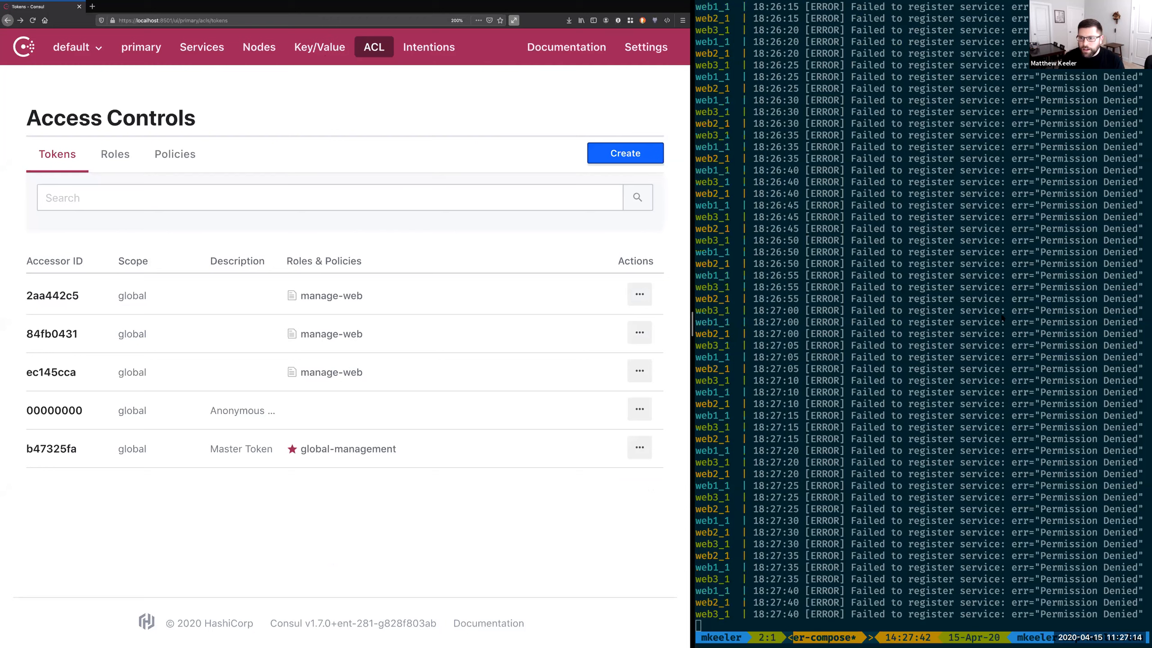
Step: Stop the running web containers, redeploy them with import-web and deploy-web, and check the registered services in Consul
key(ctrl+c)
text(import-web)
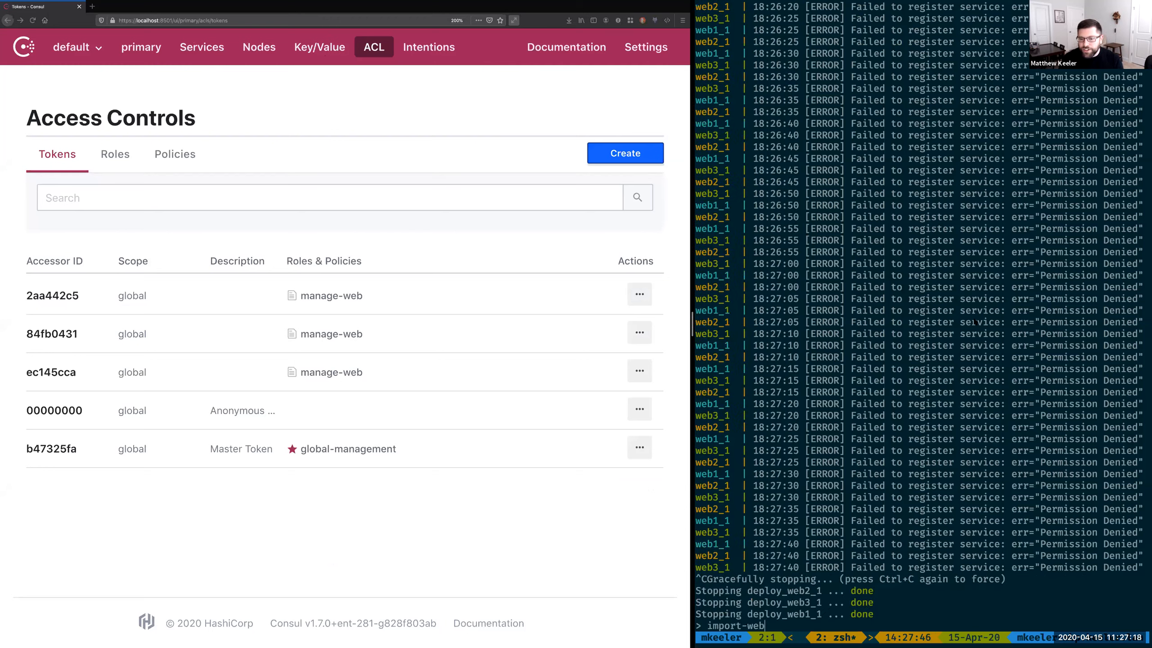
key(Return)
key(Up)
key(Up)
key(Return)
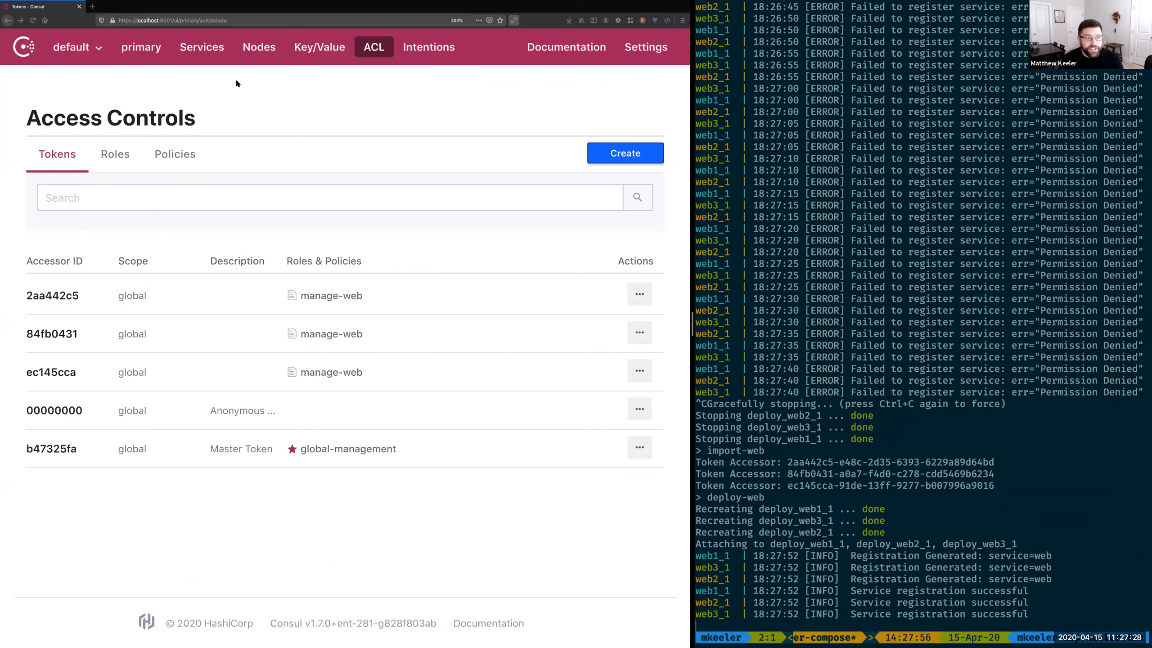
click(194, 55)
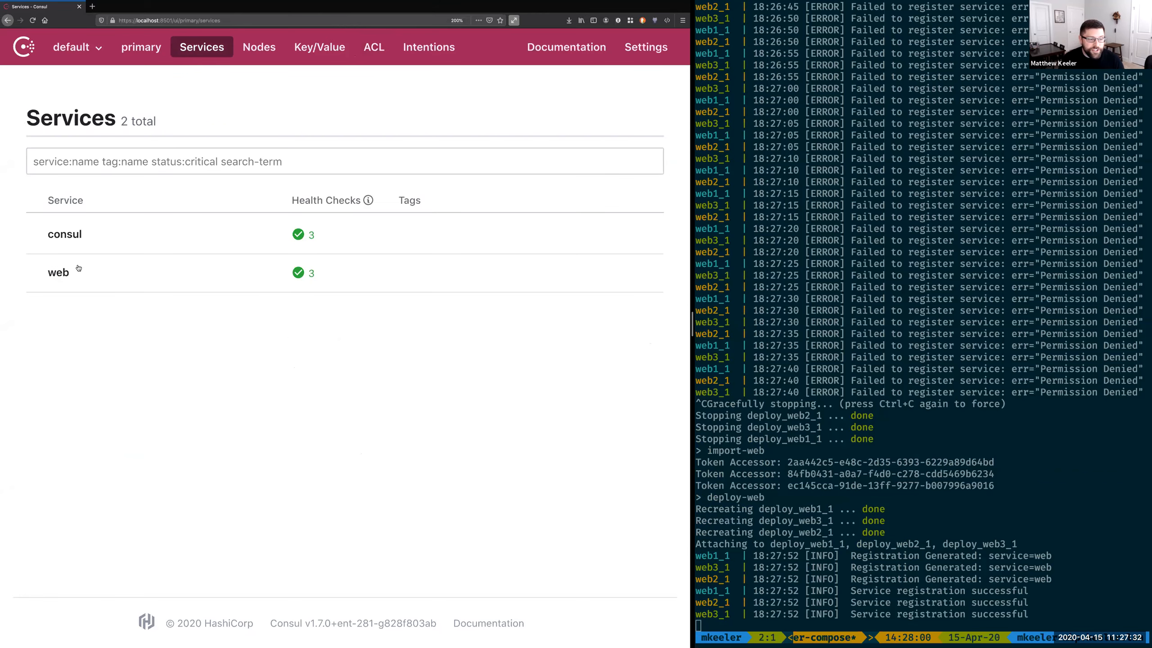
click(368, 55)
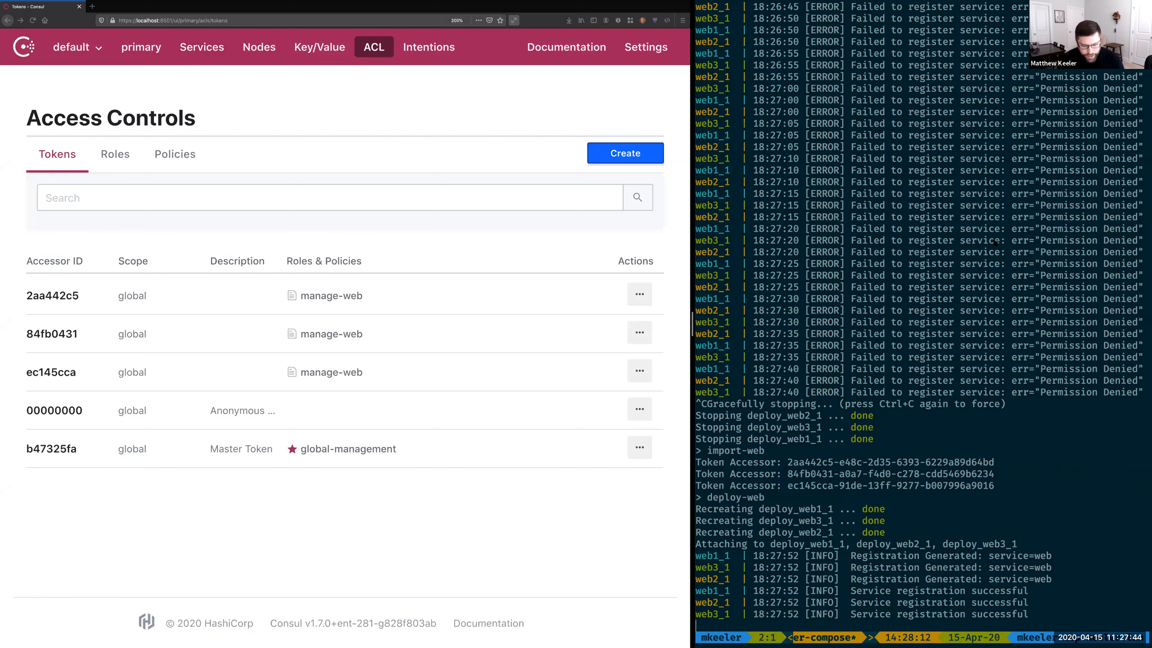
Step: Stop the web deployment in the terminal and launch all services with deploy-all
key(ctrl+c)
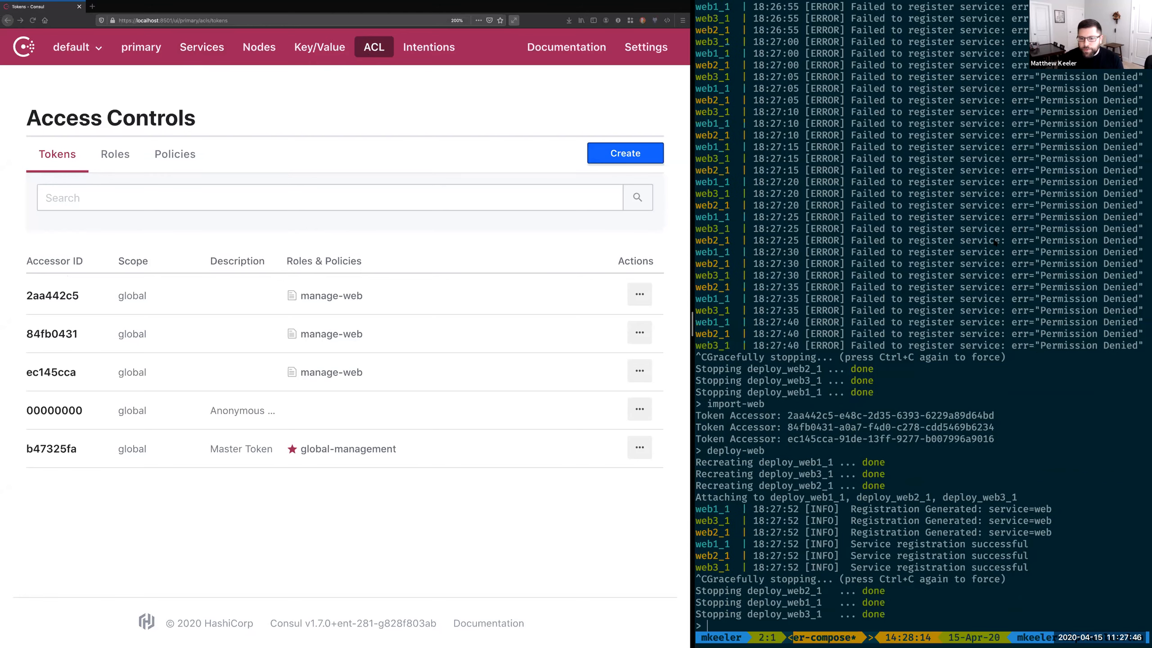
text(deploy-all)
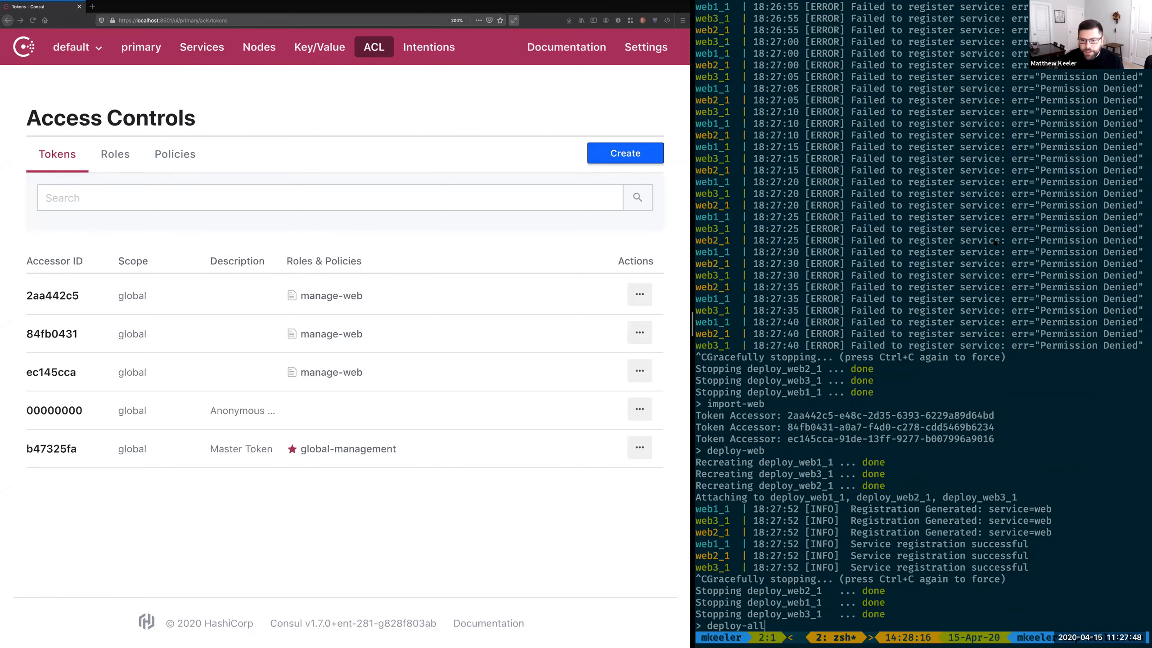
key(Return)
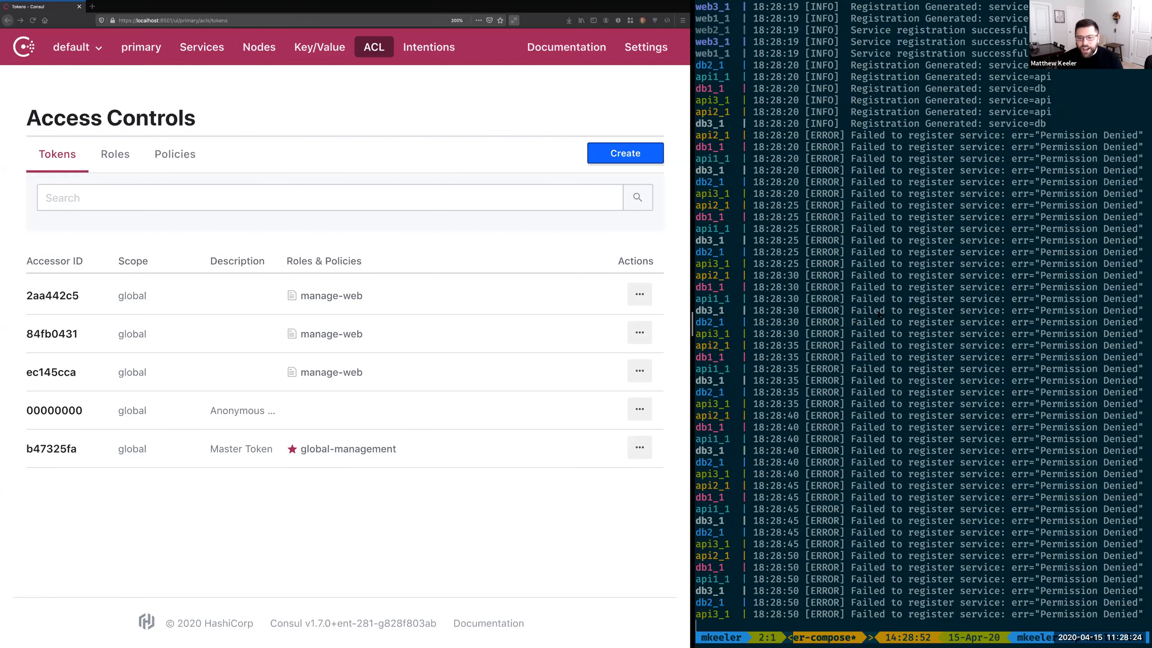
Step: Stop all running services, set up the remaining policies and tokens with init-other, and run deploy-all again
key(ctrl+c)
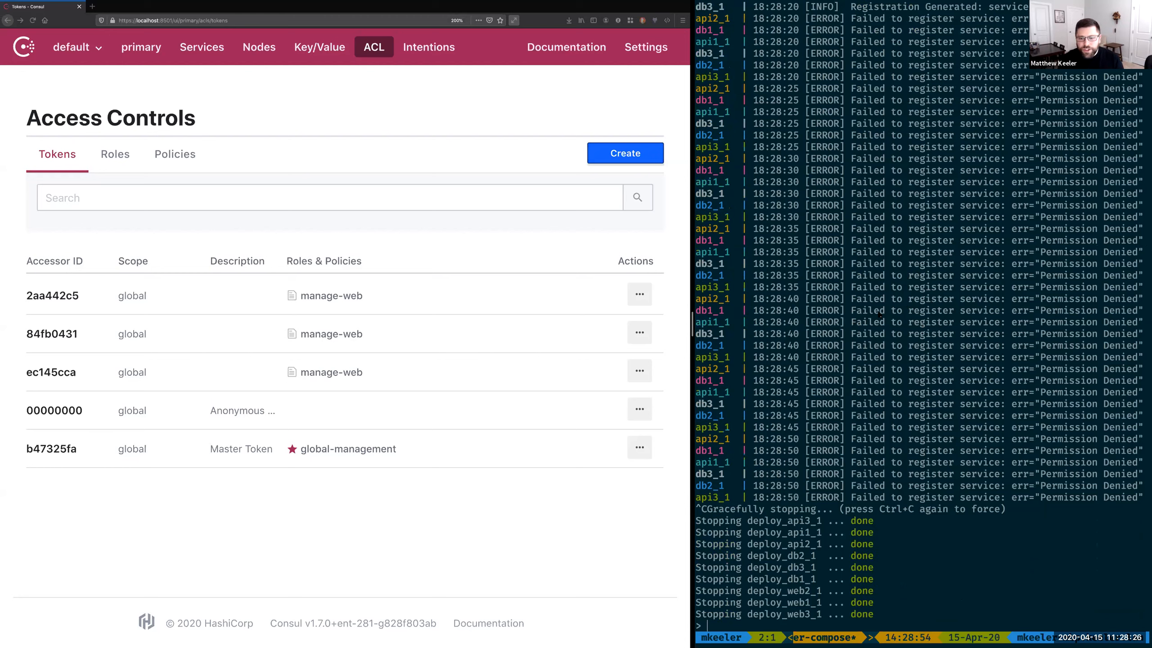
text(init-other)
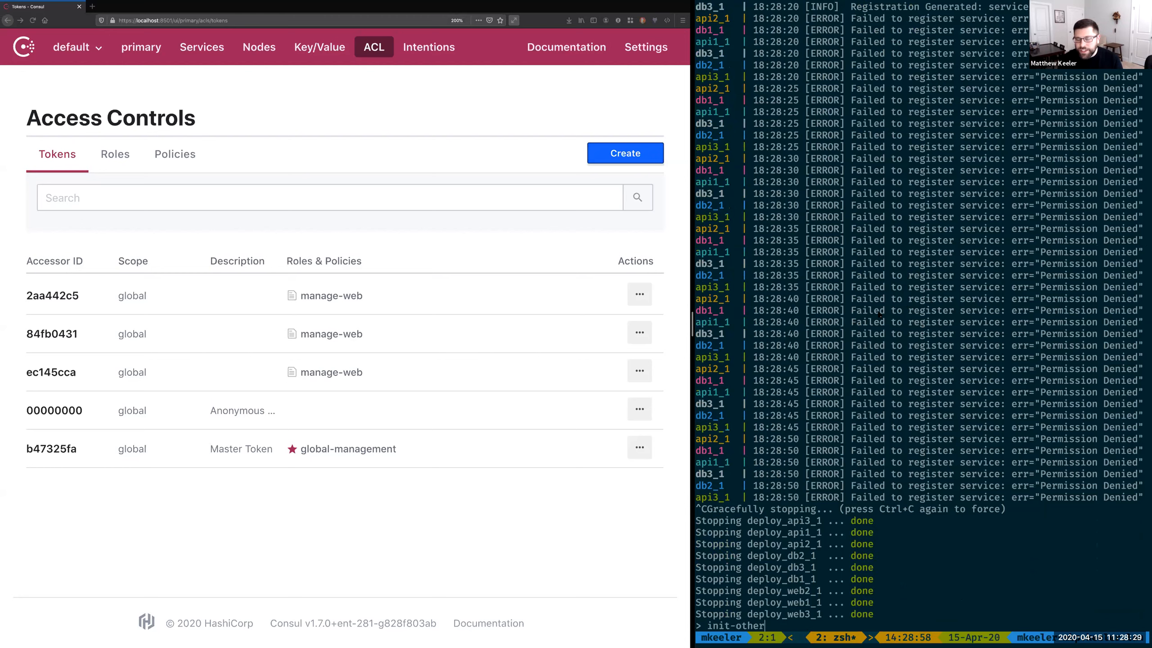
key(Return)
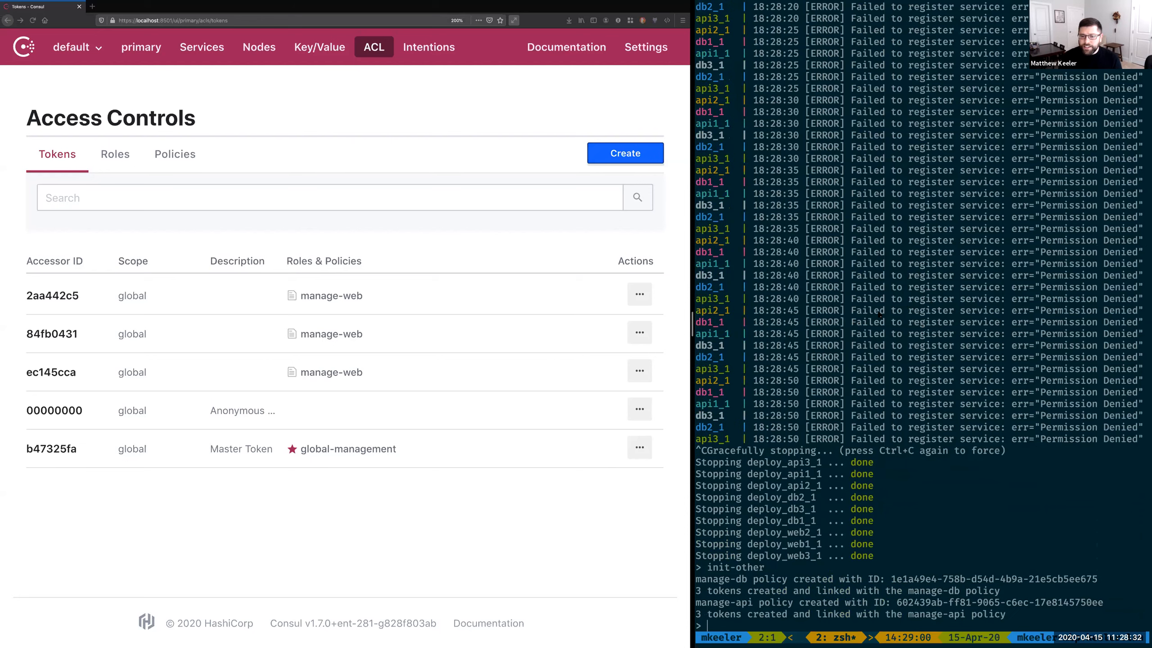
text(deploy-all)
key(Return)
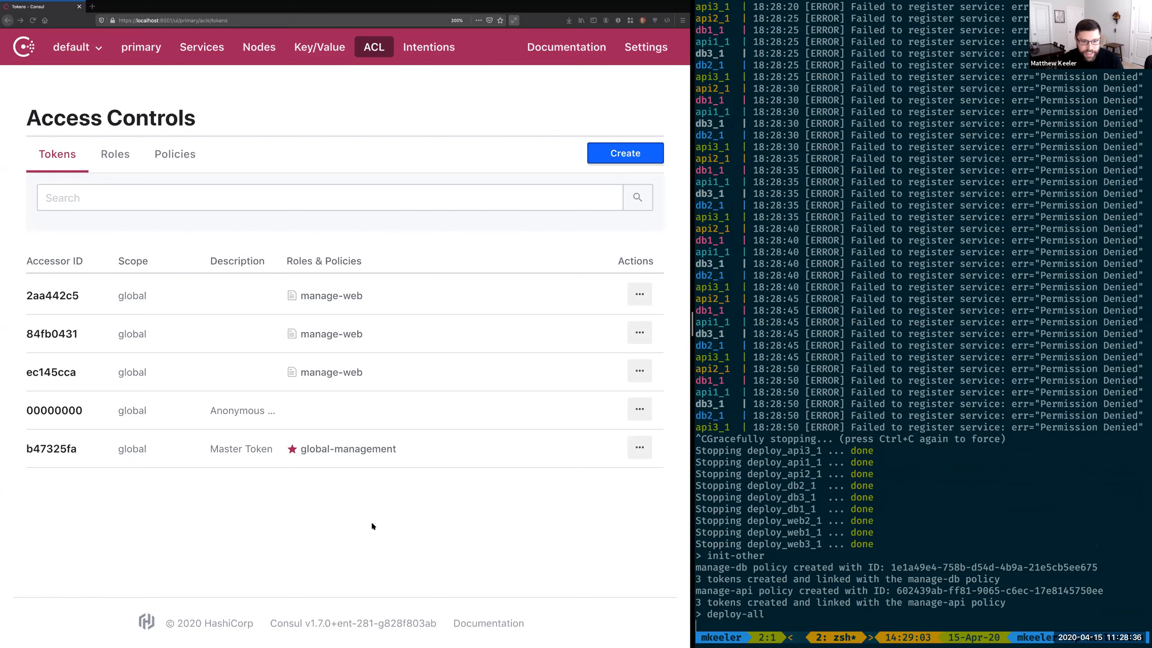
Step: Review the ACL policies, roles and tokens lists for the db and api services
click(181, 168)
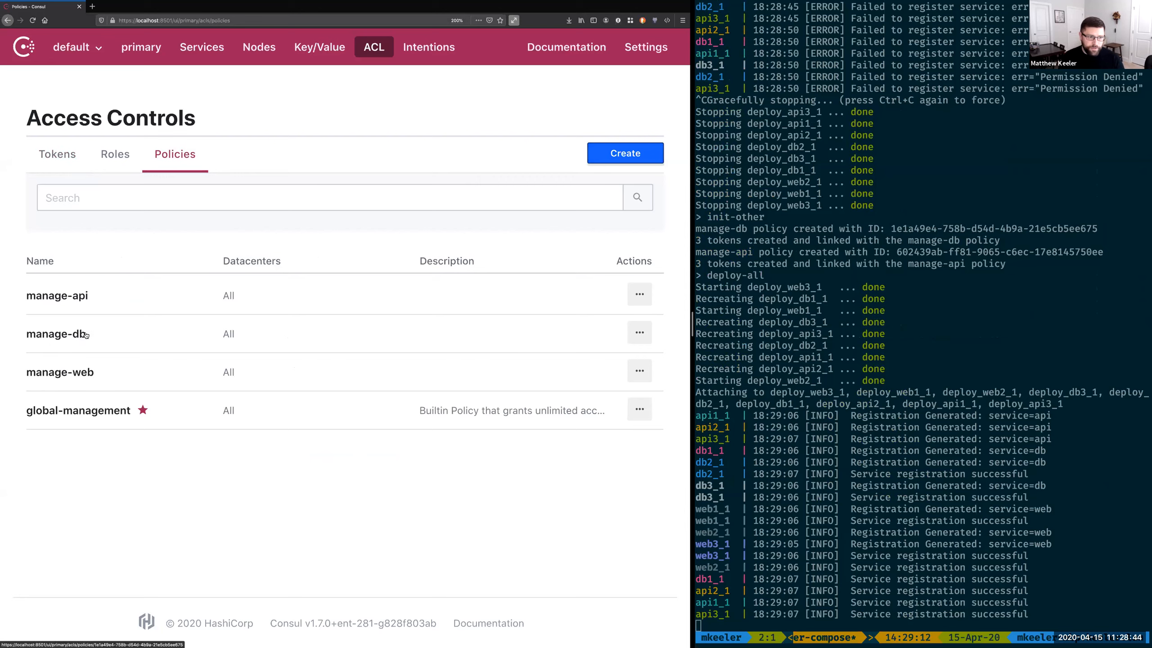
click(125, 163)
click(68, 161)
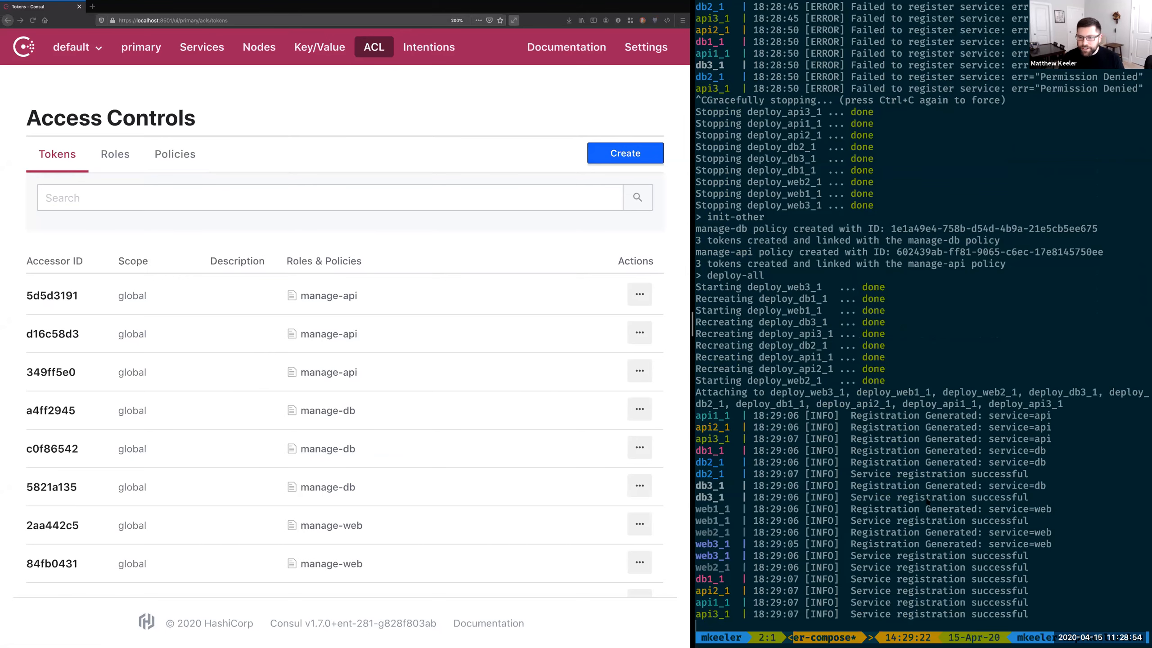
Step: Stop all services, run enable-service-discovery, redeploy with deploy-all and examine the service discovery log
key(ctrl+c)
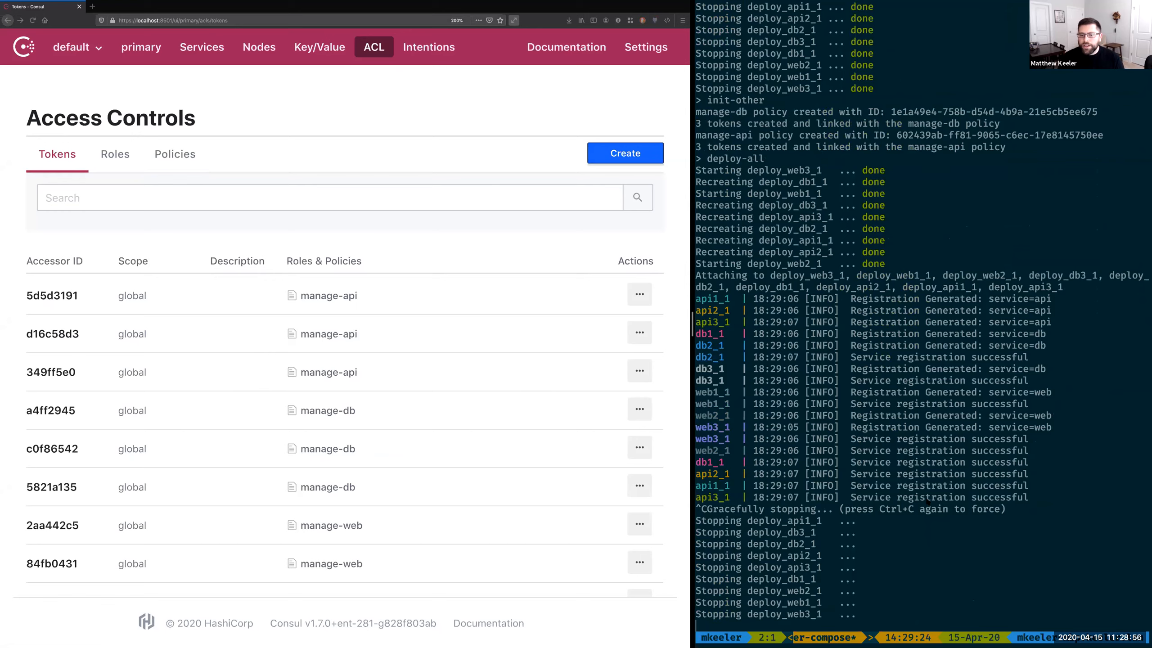
text(enable-service-discovery)
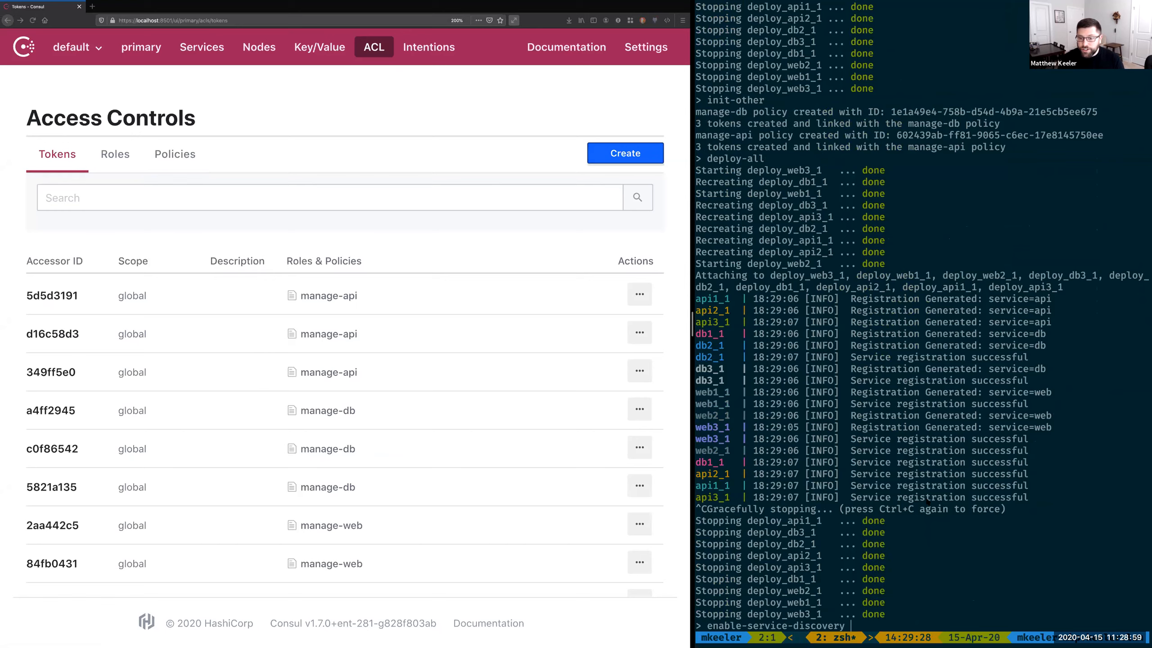
key(Return)
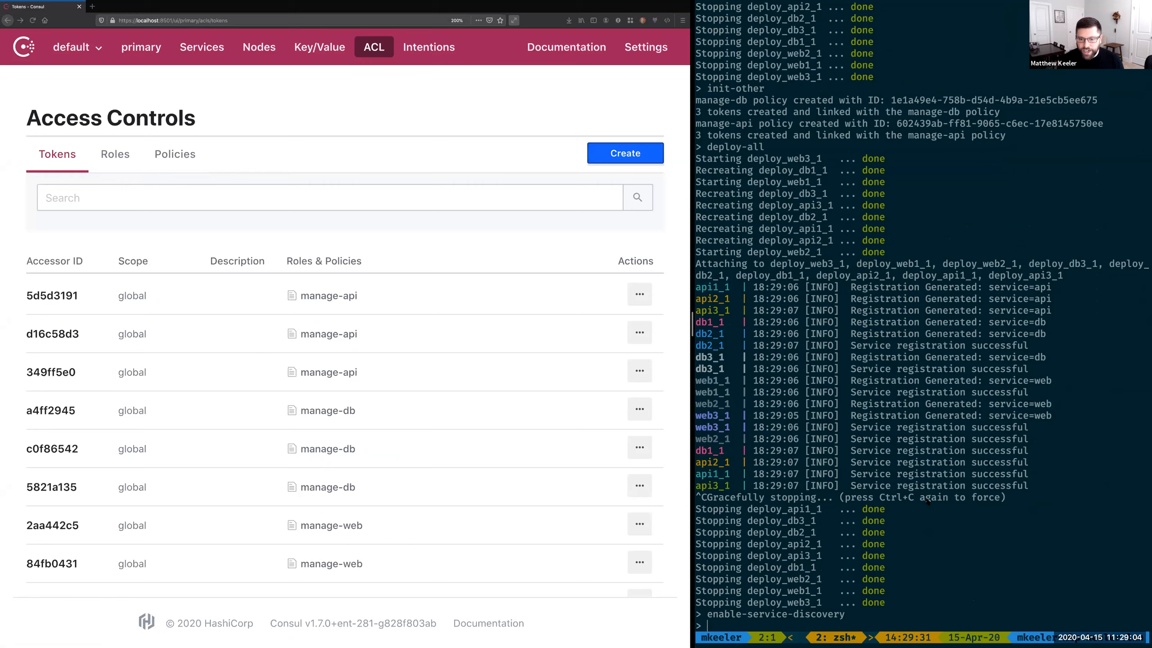
key(Up)
key(Up)
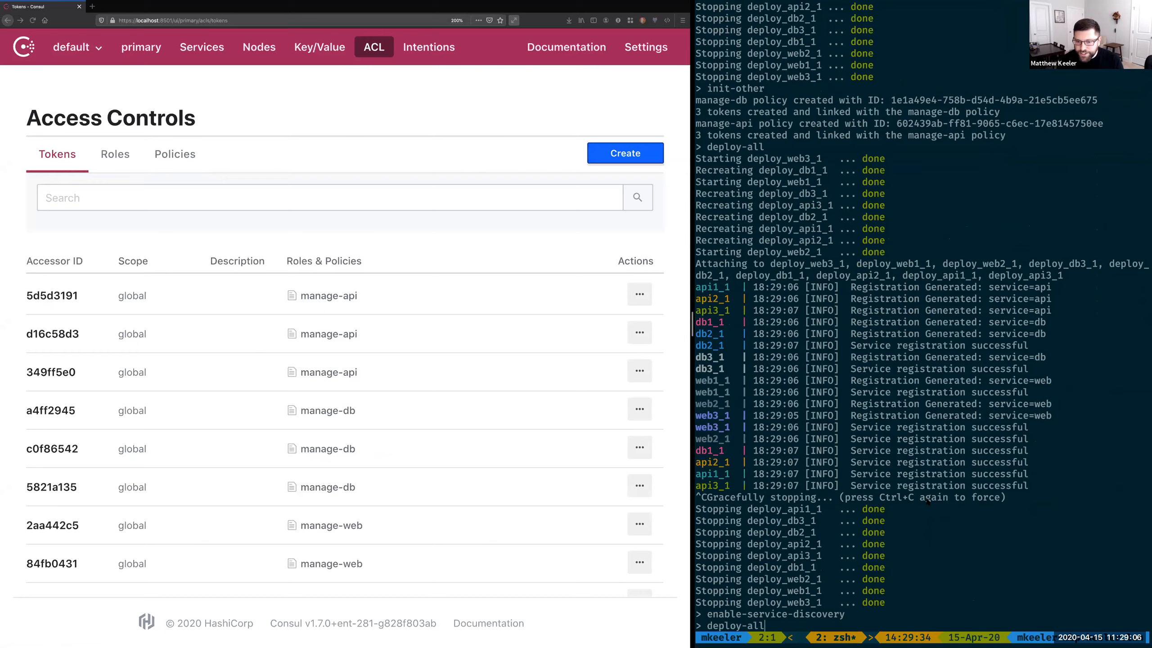
key(Return)
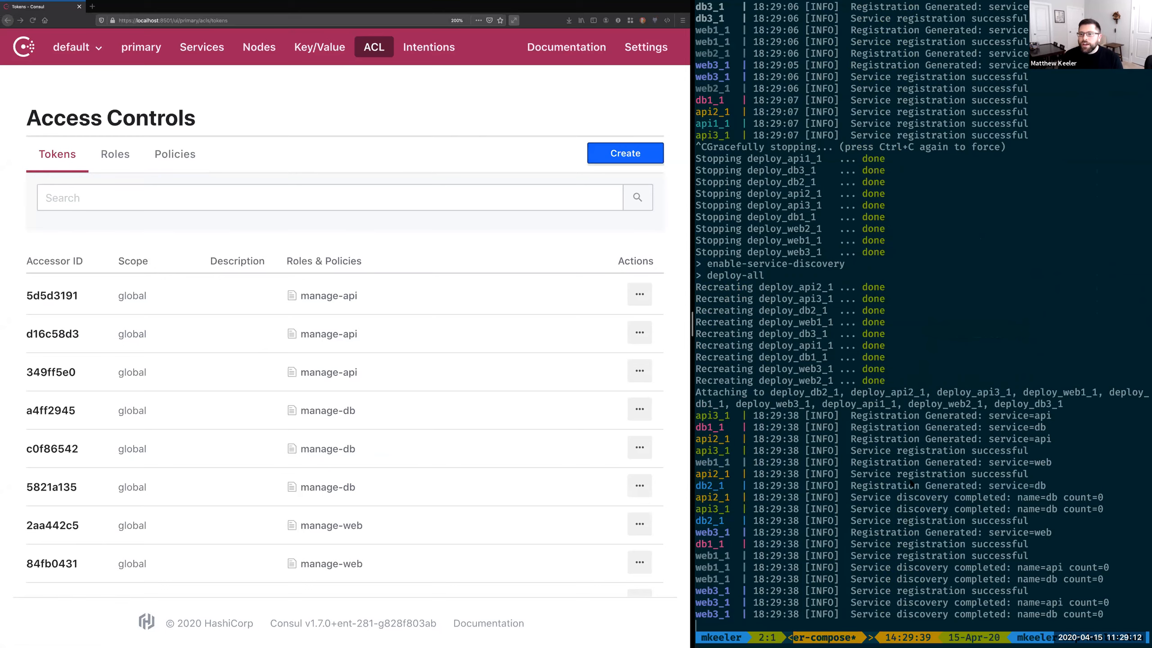
scroll(912, 484, up, 1)
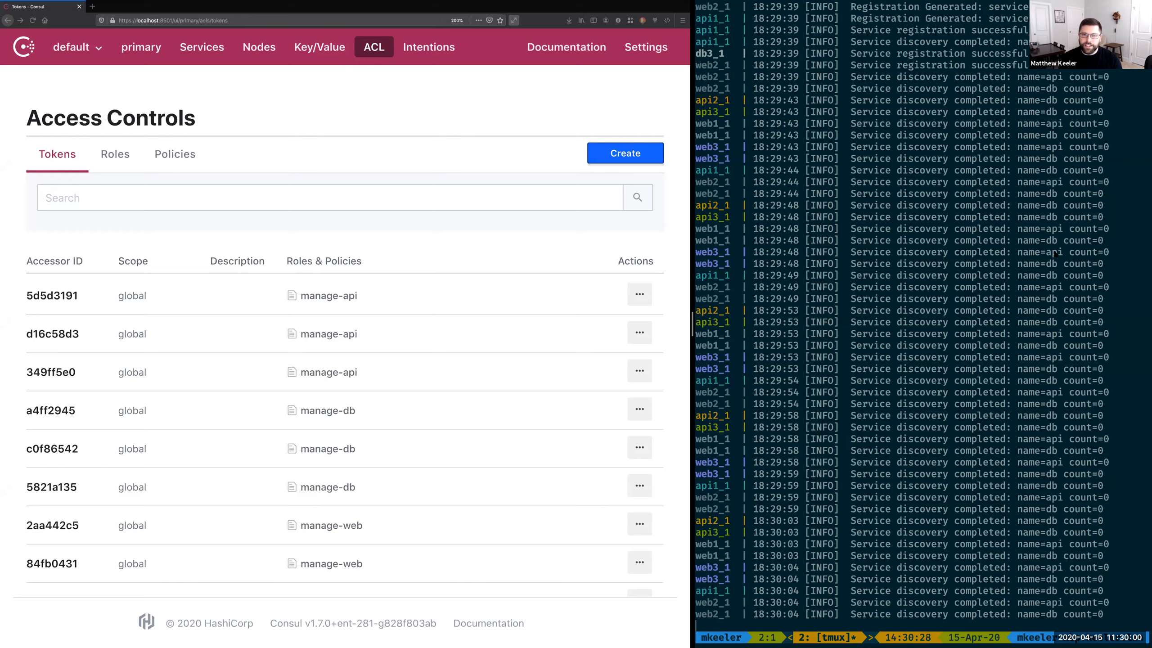
key(q)
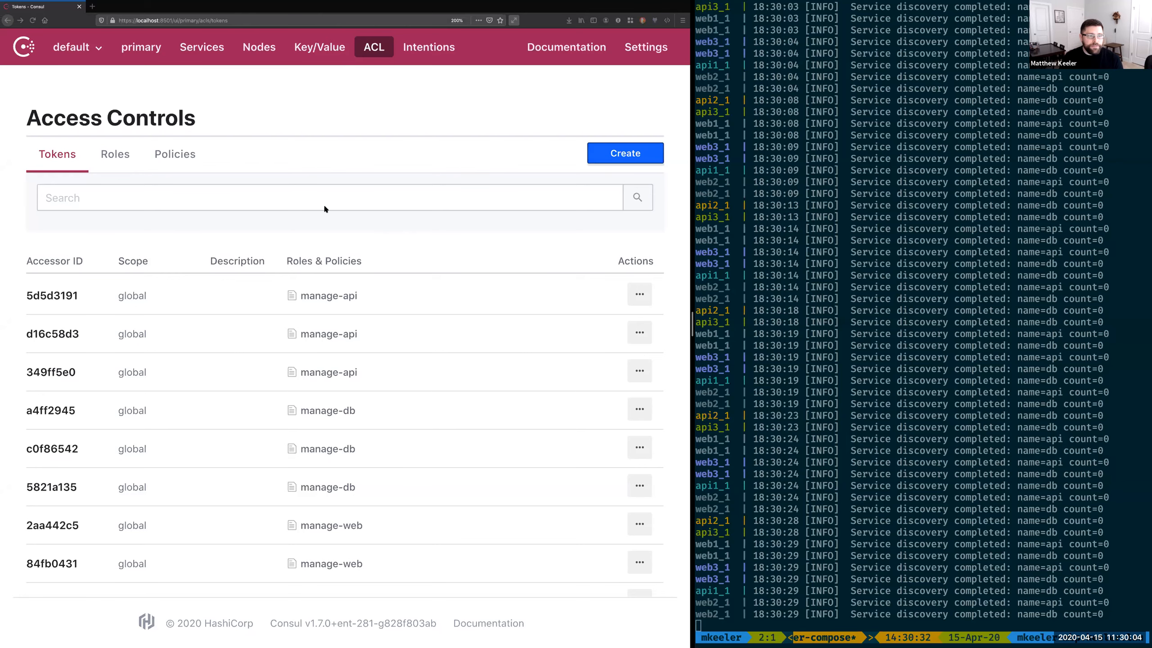
Step: Add read rules for service "db", service "api" and node_prefix "" to the manage-web policy and save it
click(184, 168)
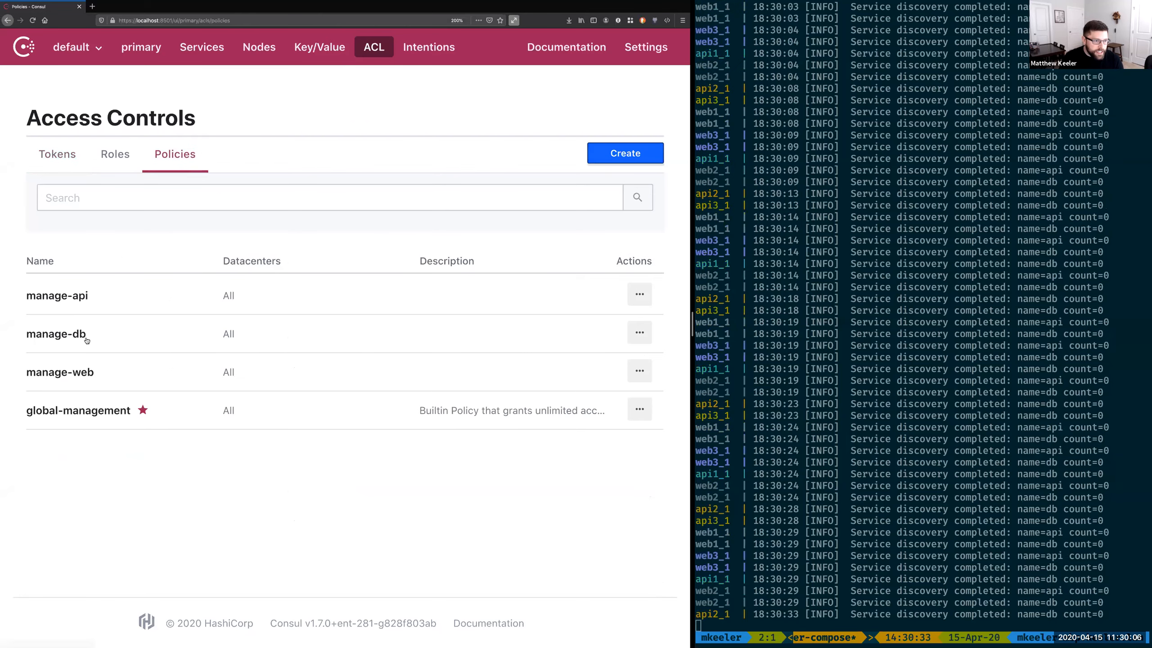
click(80, 371)
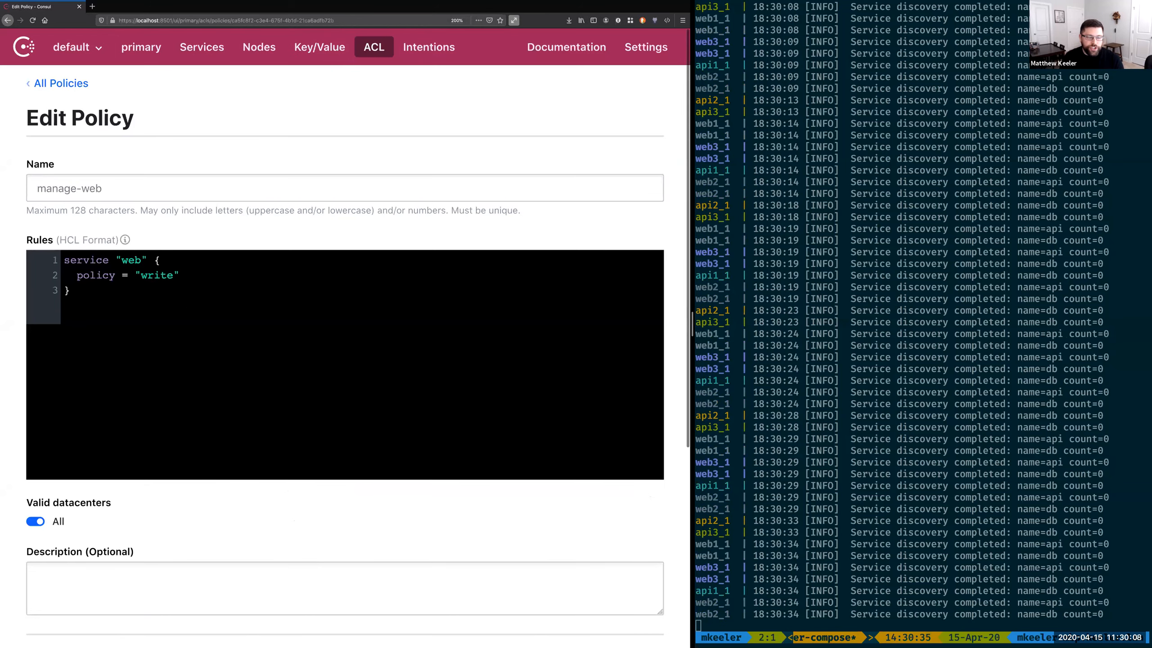
key(Return)
key(Return)
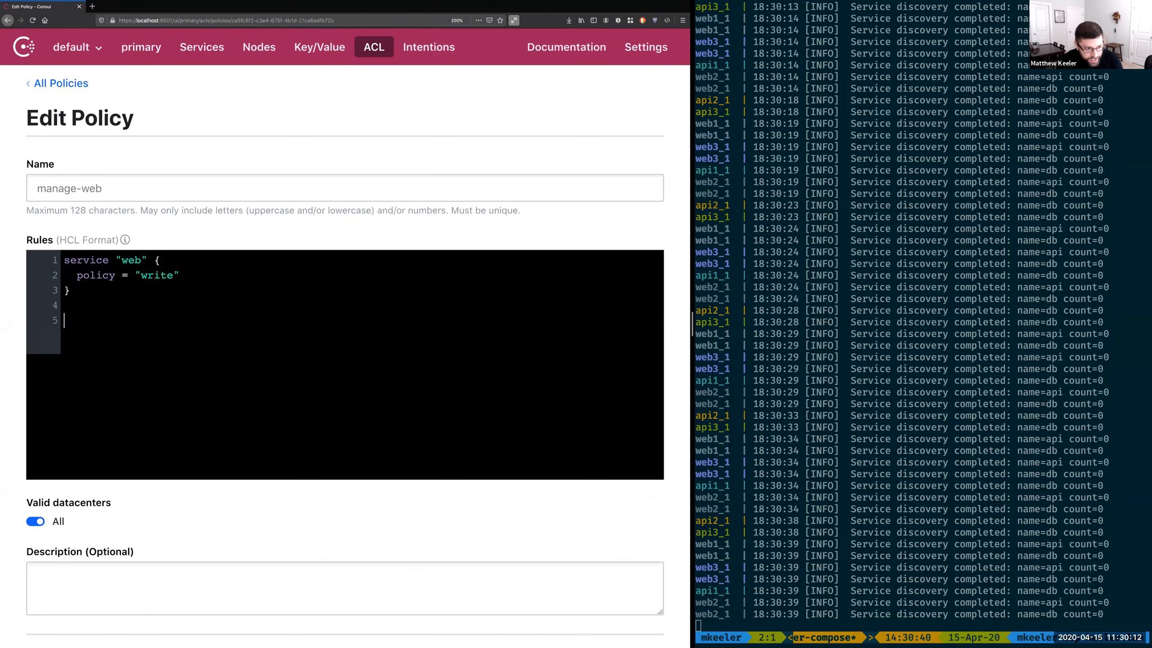
key(ctrl+v)
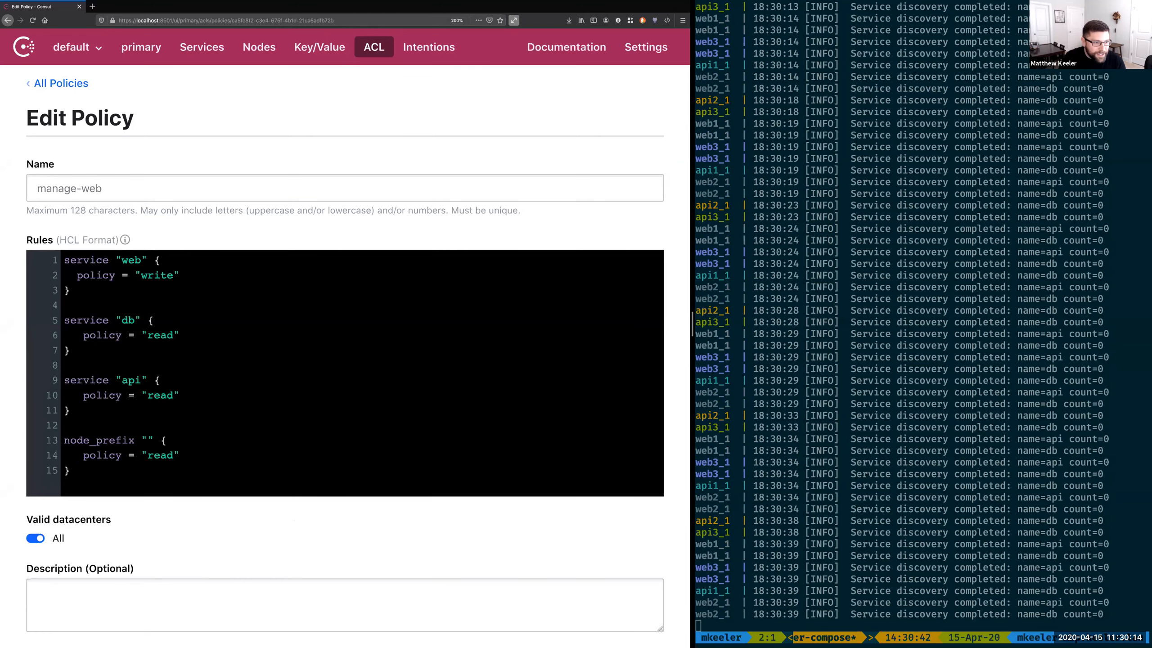
scroll(344, 318, down, 2)
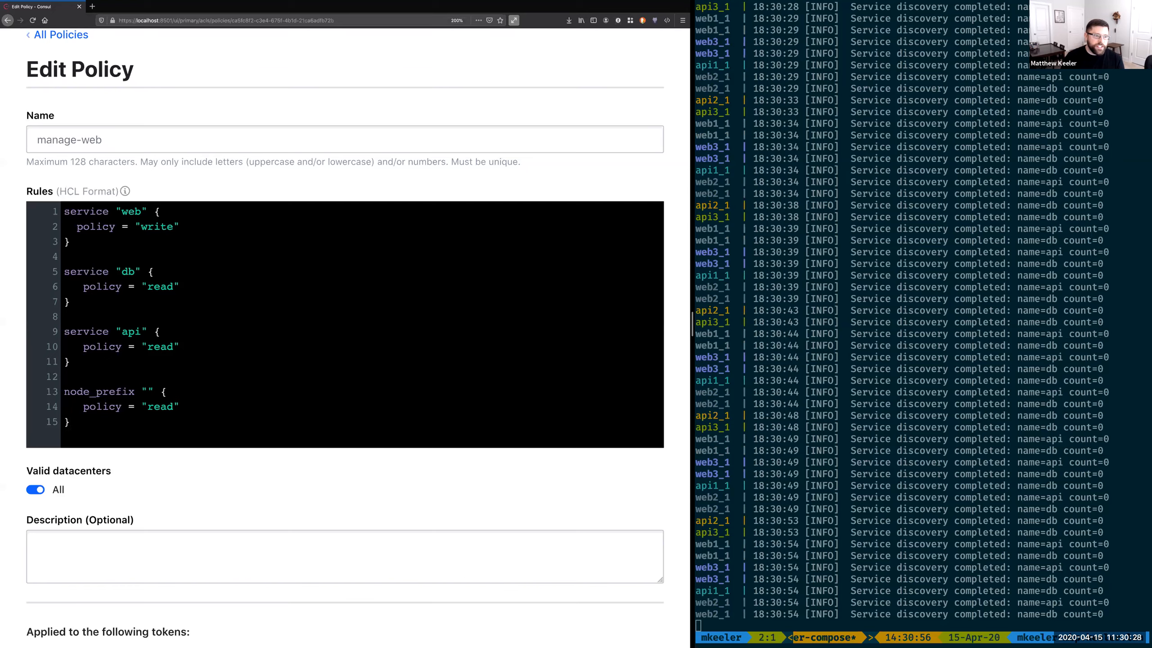
key(shift+Down)
key(shift+Down)
key(shift+End)
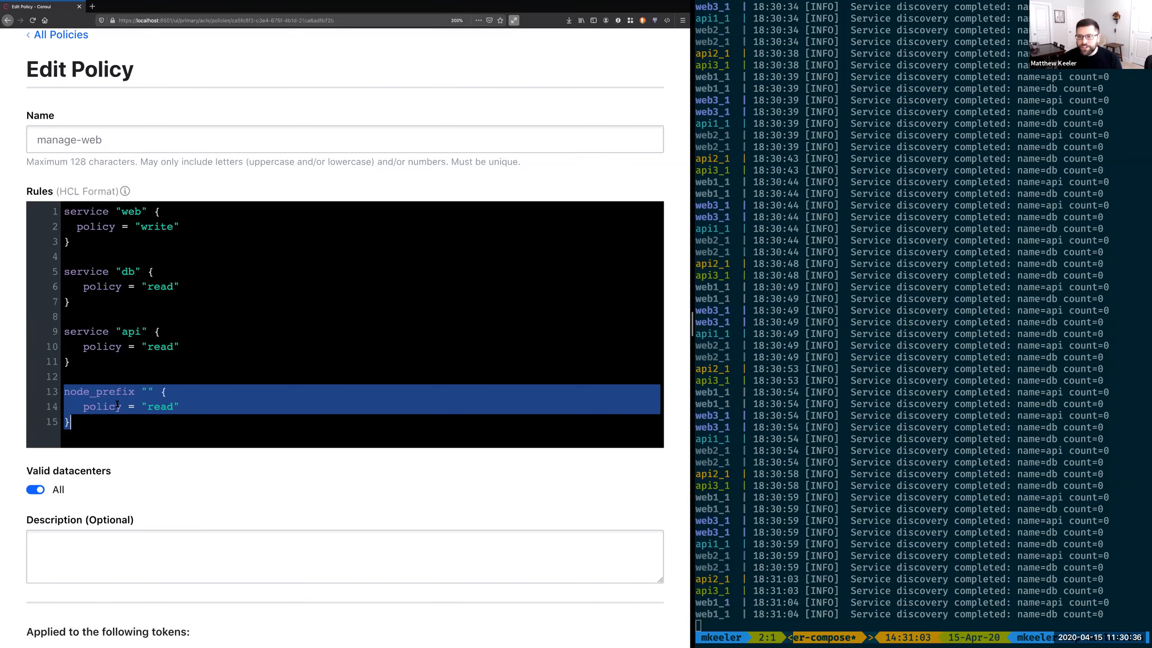
scroll(67, 548, down, 1)
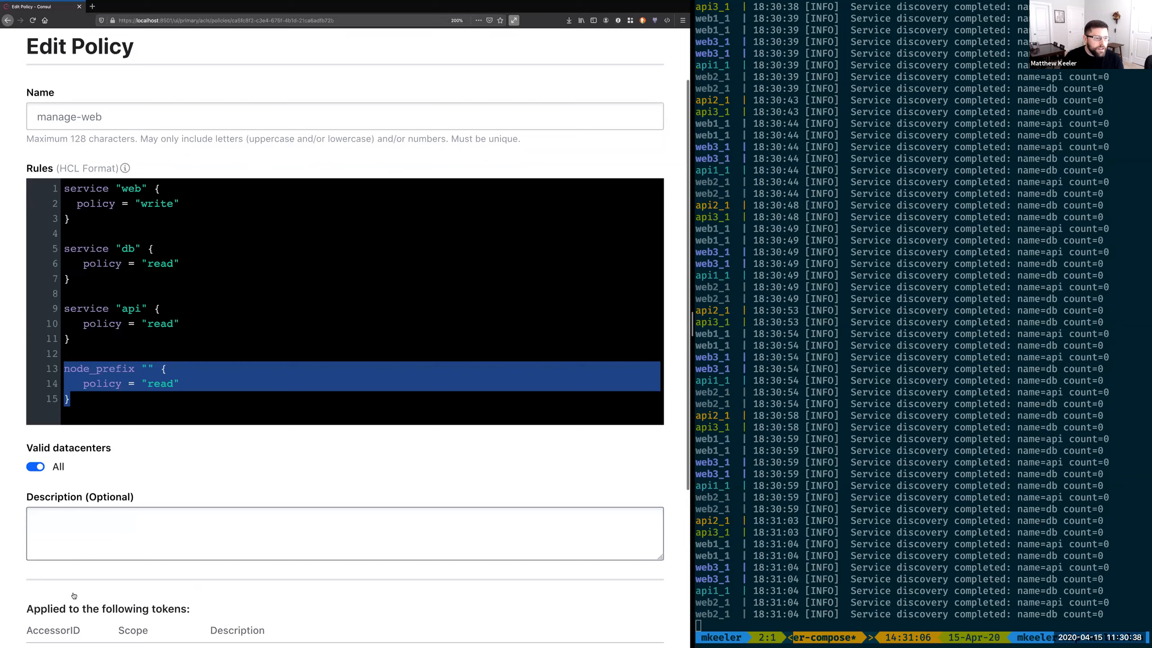
scroll(74, 596, down, 6)
click(63, 565)
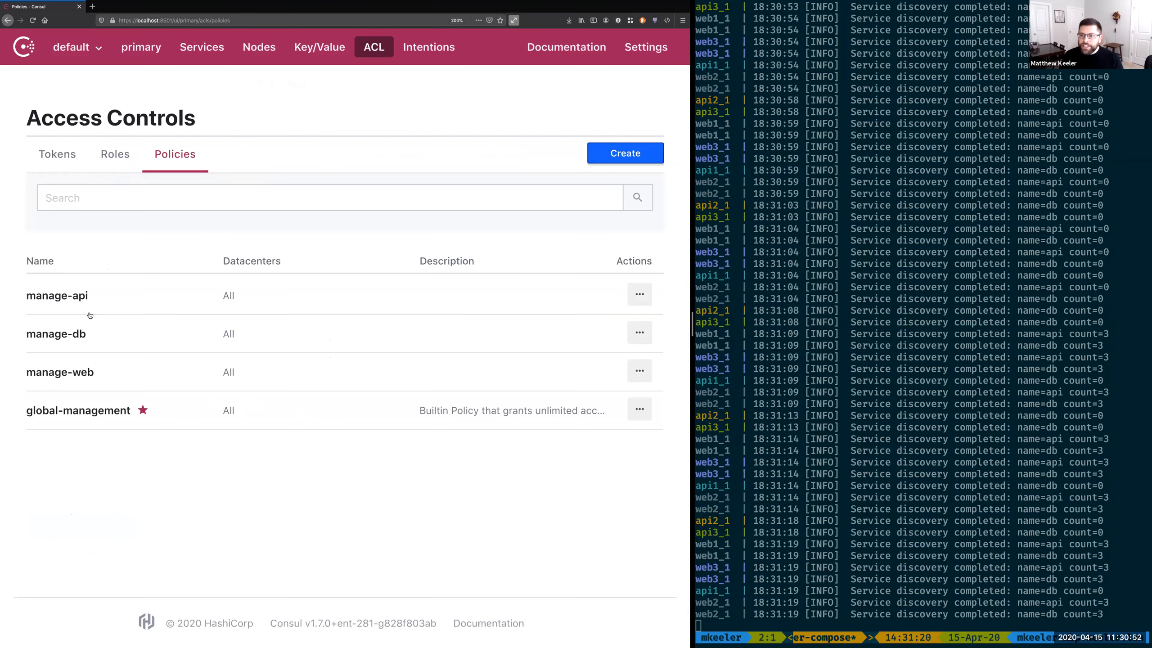
click(61, 296)
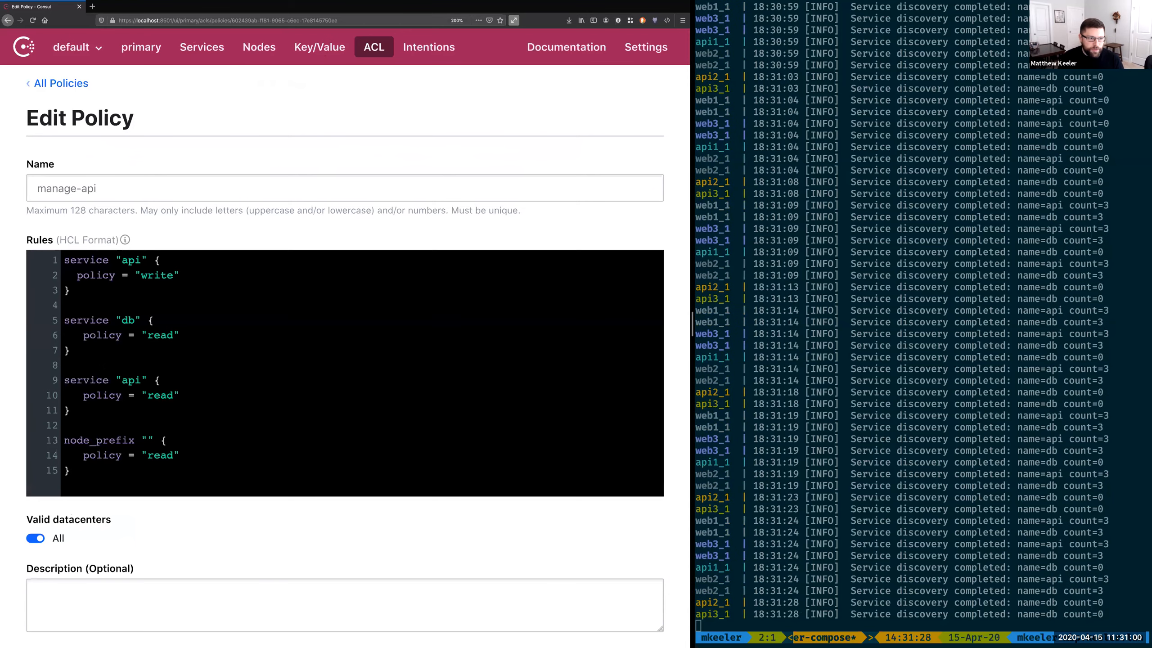
drag(66, 425, 64, 365)
key(BackSpace)
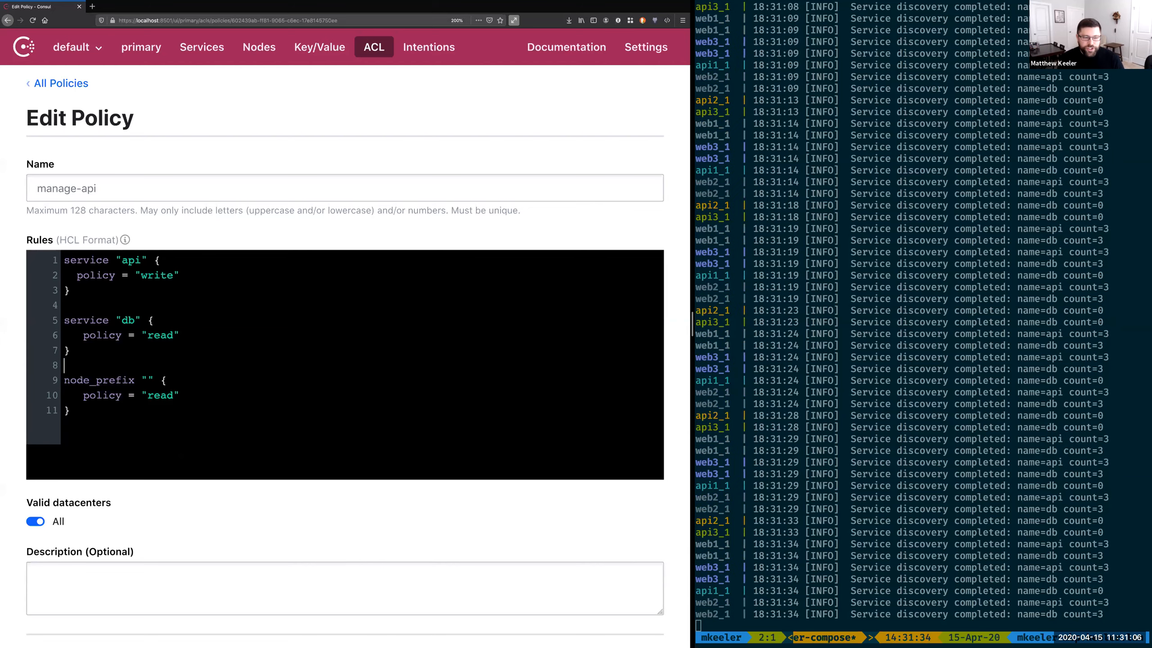
key(super+z)
key(super+z)
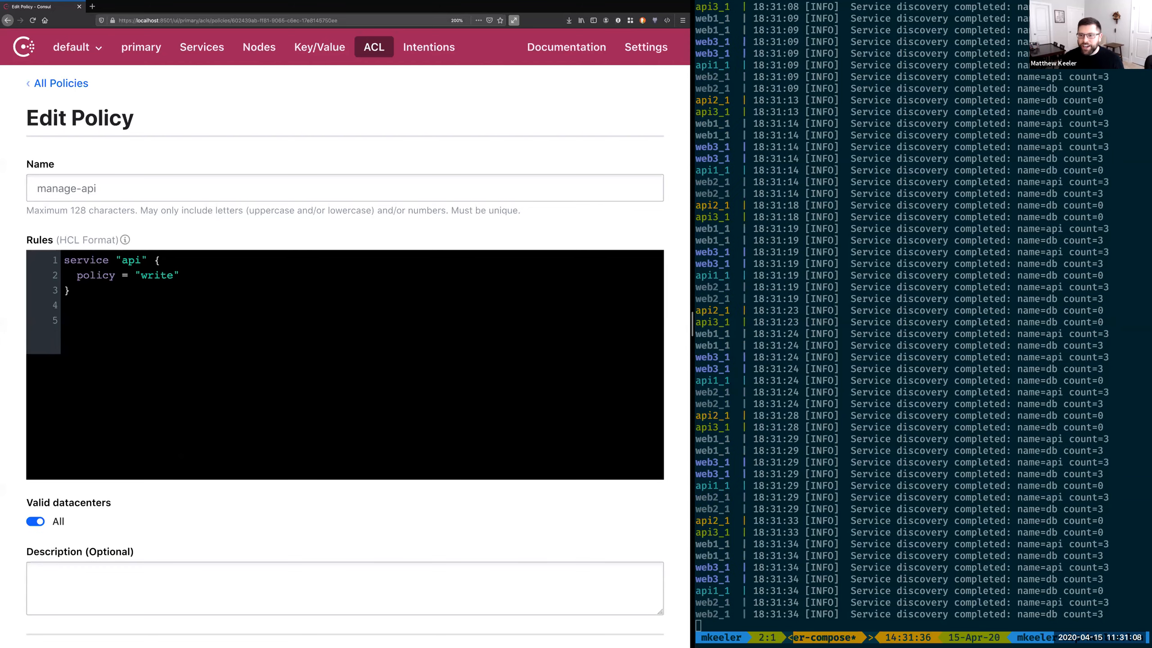
scroll(147, 553, down, 3)
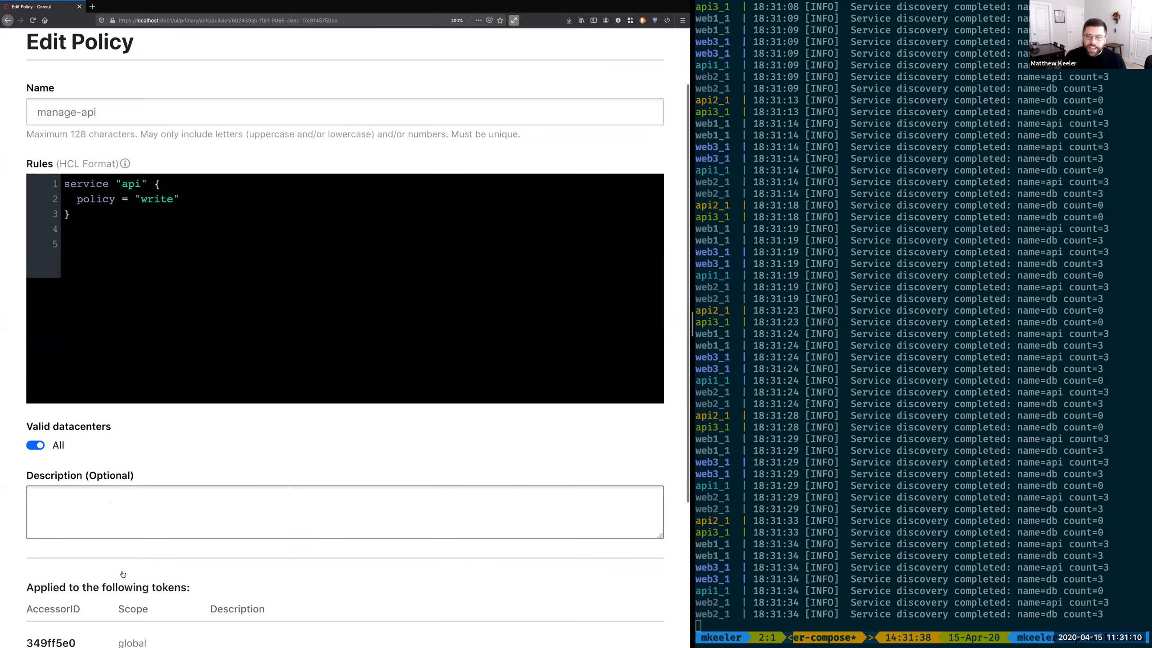
scroll(123, 574, down, 3)
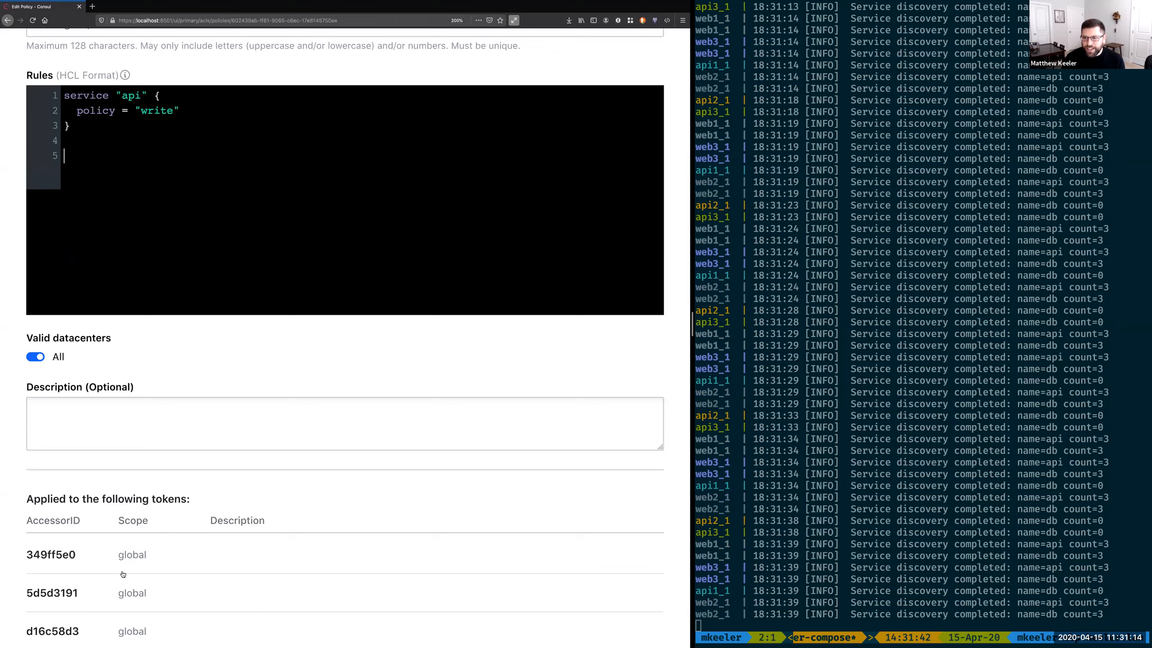
scroll(251, 373, down, 1)
scroll(252, 373, down, 1)
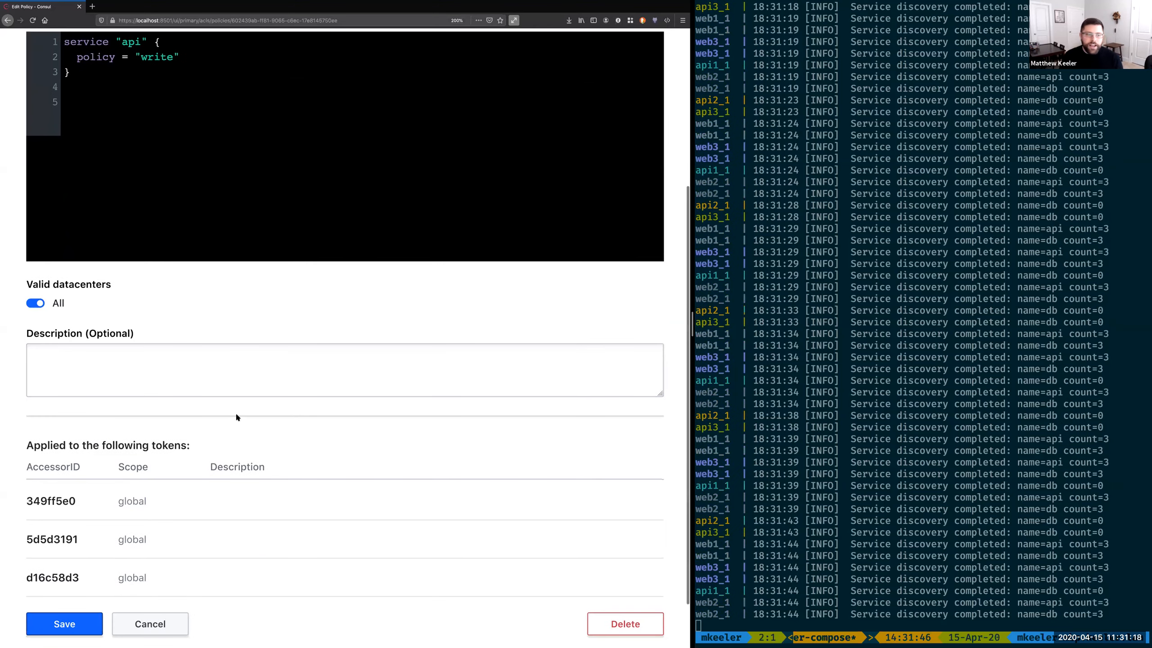
scroll(236, 417, down, 2)
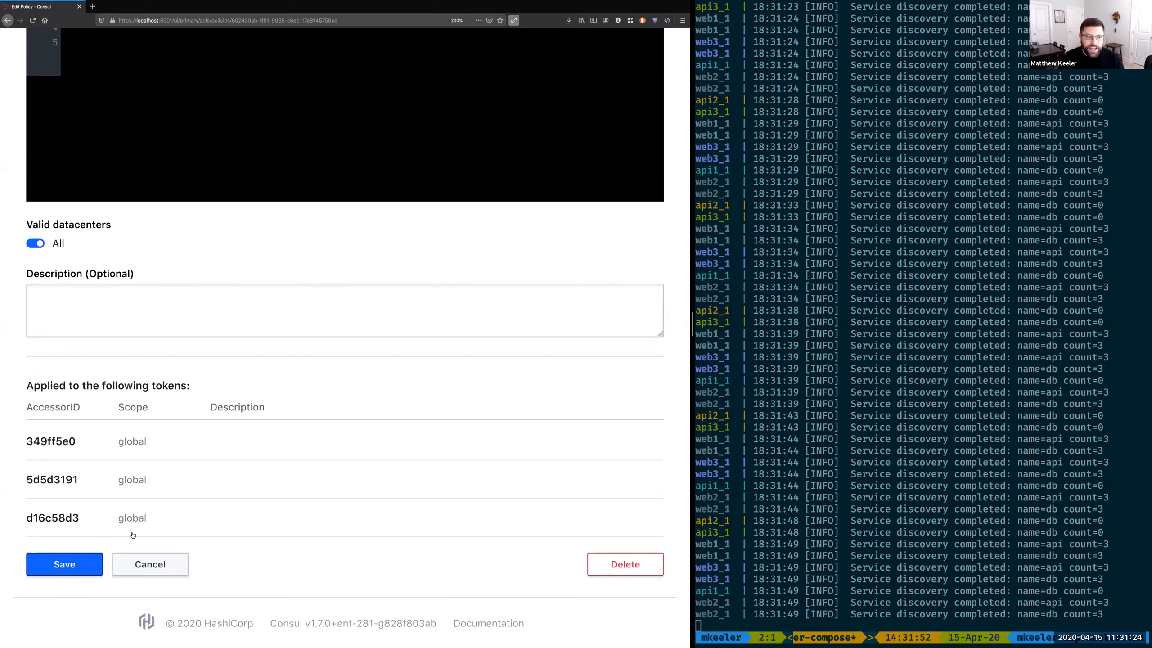
click(147, 564)
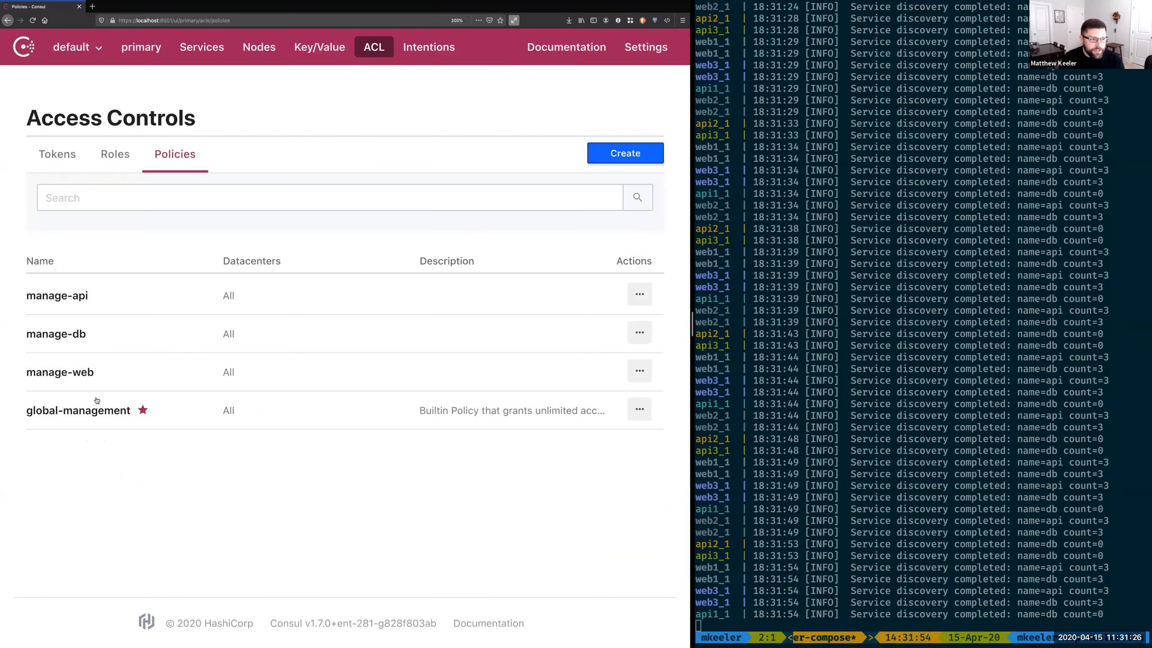
Step: Remove the db, api and node_prefix read rules from the manage-web policy, keeping only the web write rule, and save
click(91, 371)
drag(71, 471, 64, 320)
key(super+c)
key(BackSpace)
key(BackSpace)
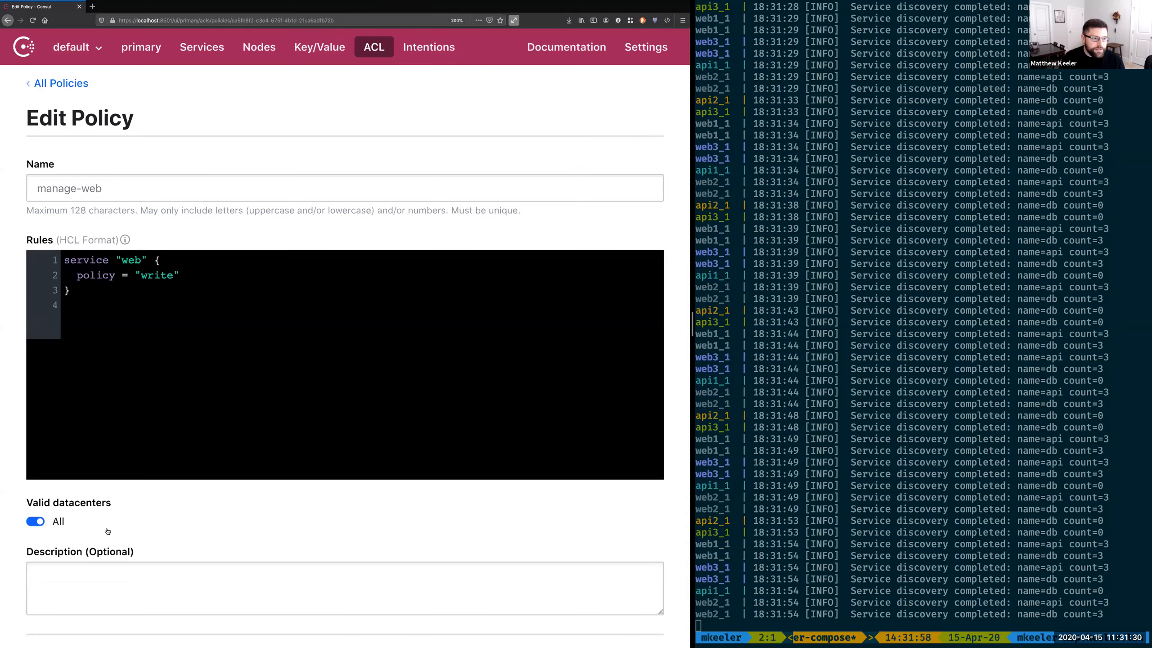
scroll(108, 531, down, 6)
click(74, 564)
Step: Create a policy named discover-nodes that contains only the node_prefix "" read rule and save it
click(627, 153)
click(373, 200)
text(d)
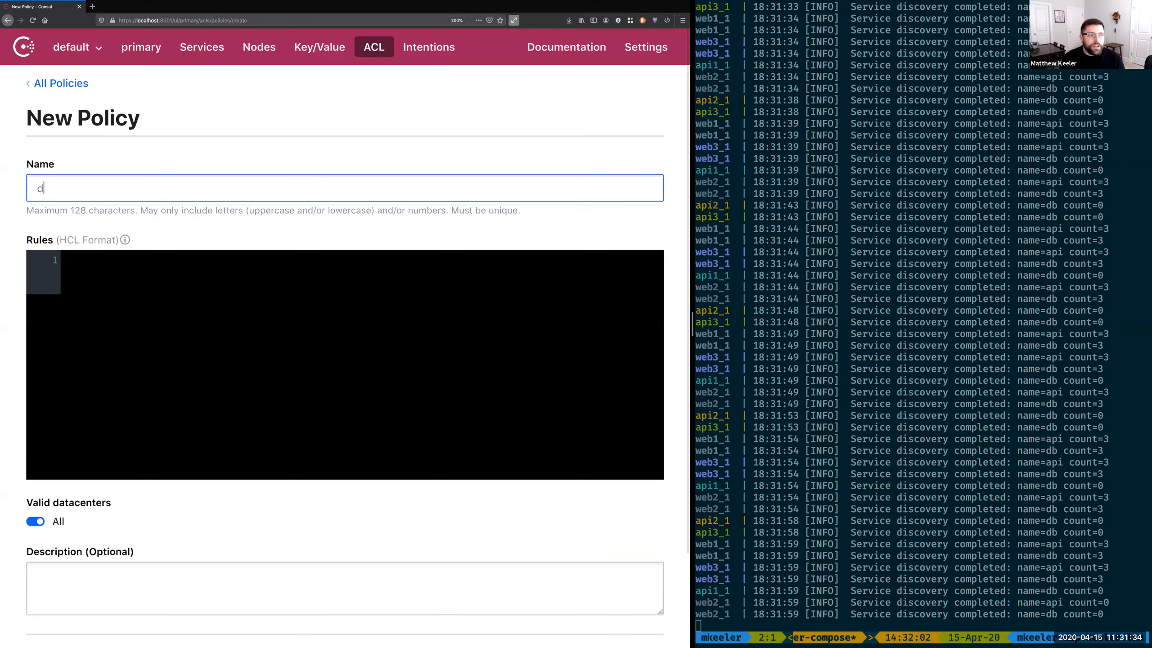
text(iscover-nodes)
key(Tab)
key(super+v)
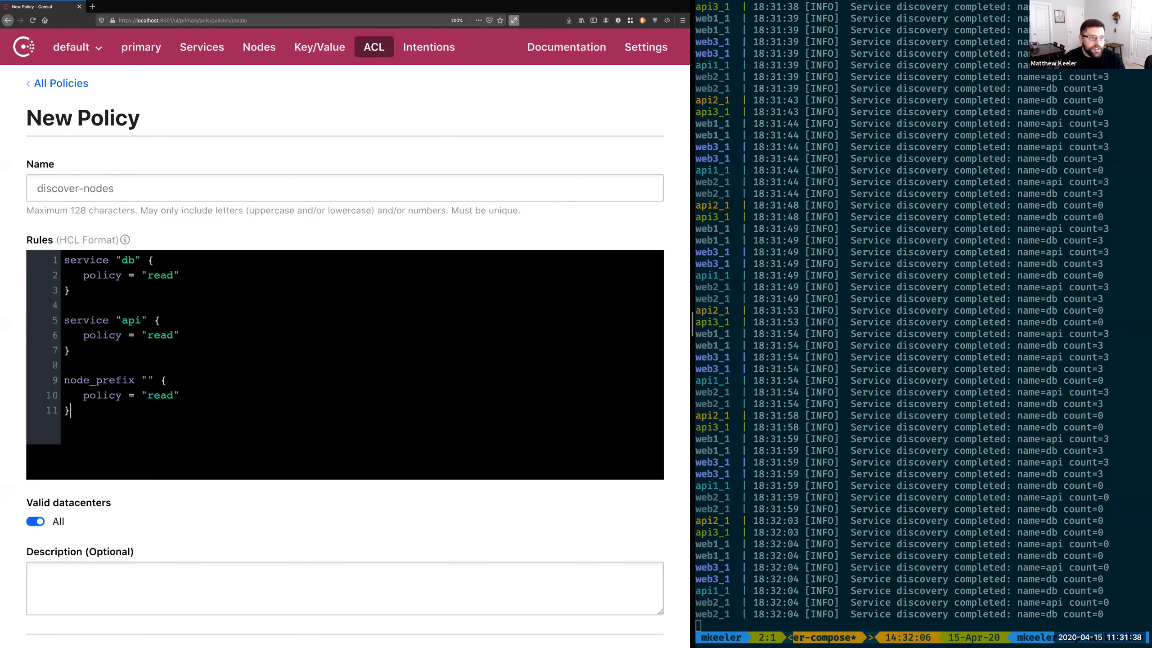
key(shift+super+Up)
key(BackSpace)
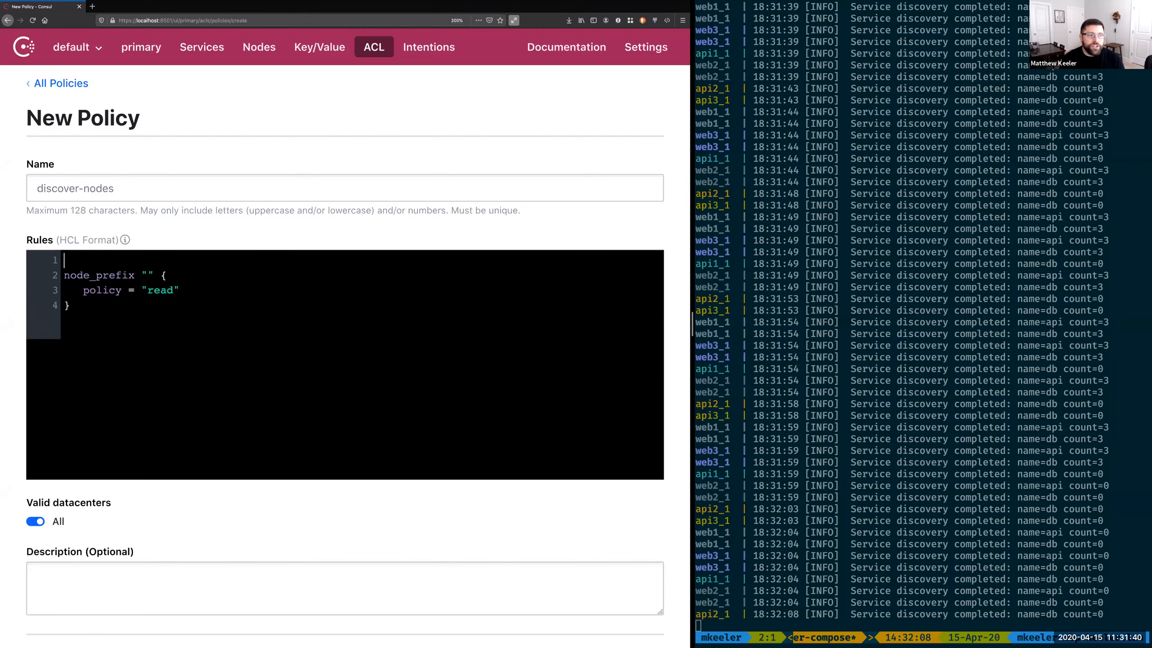
scroll(345, 363, down, 3)
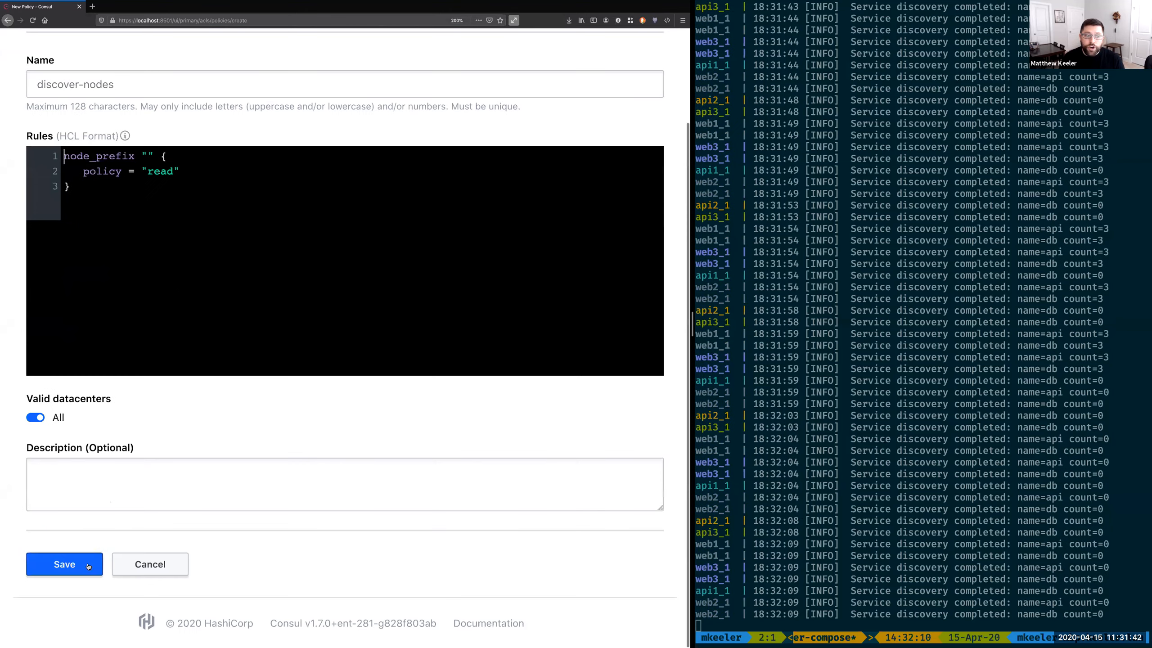
click(80, 563)
Step: Create a policy named discover-api that contains only the read rule for service "api" and save it
click(625, 154)
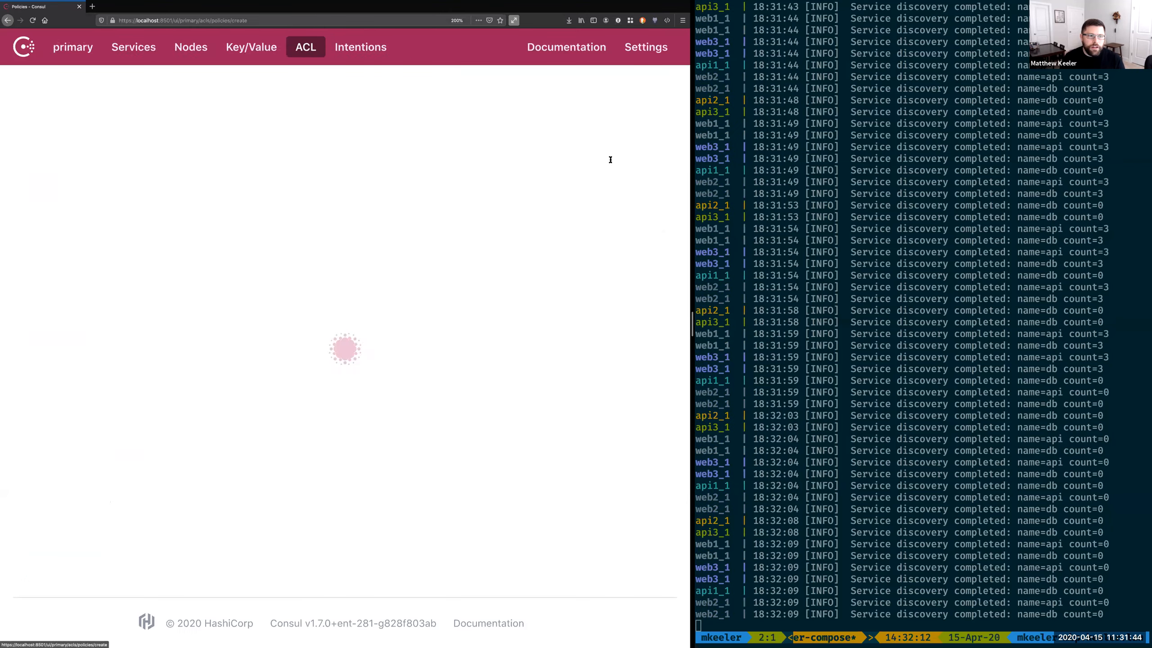
text(discov)
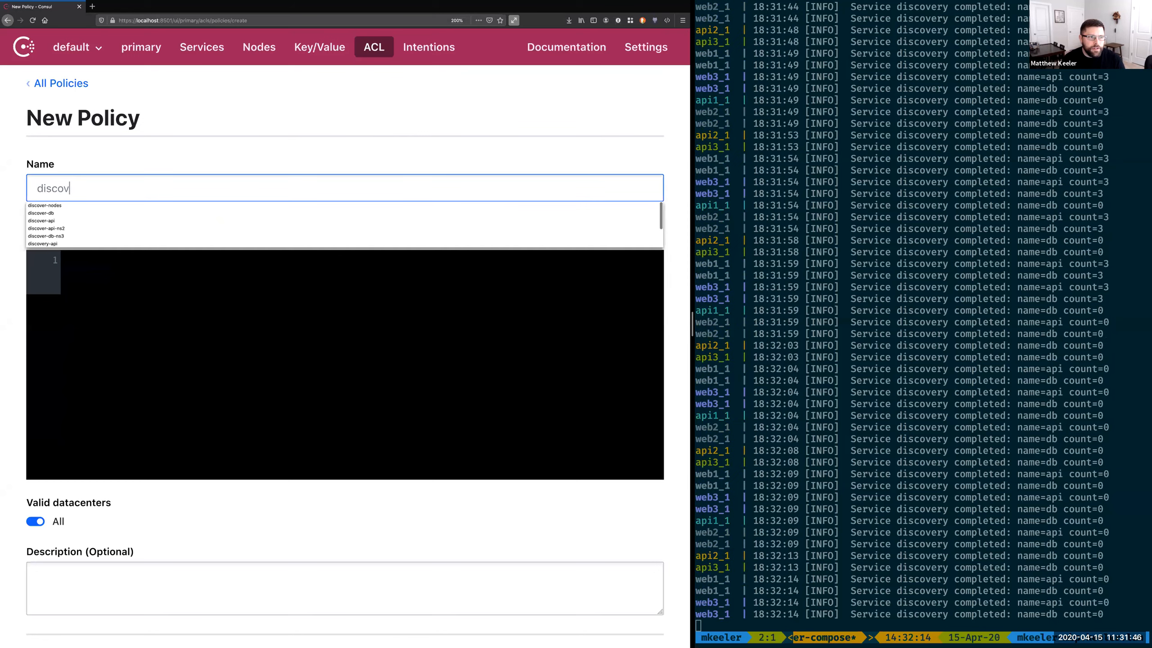
text(er-api)
key(Tab)
key(super+v)
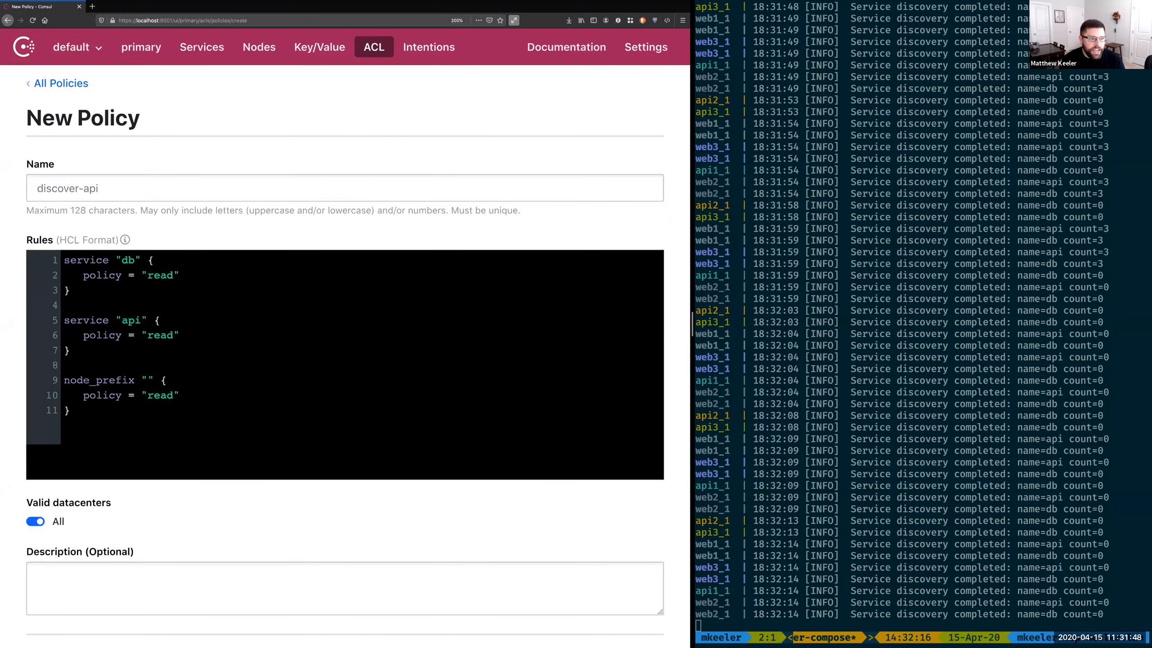
key(shift+Up)
key(shift+Up)
key(shift+Up)
key(shift+Up)
key(BackSpace)
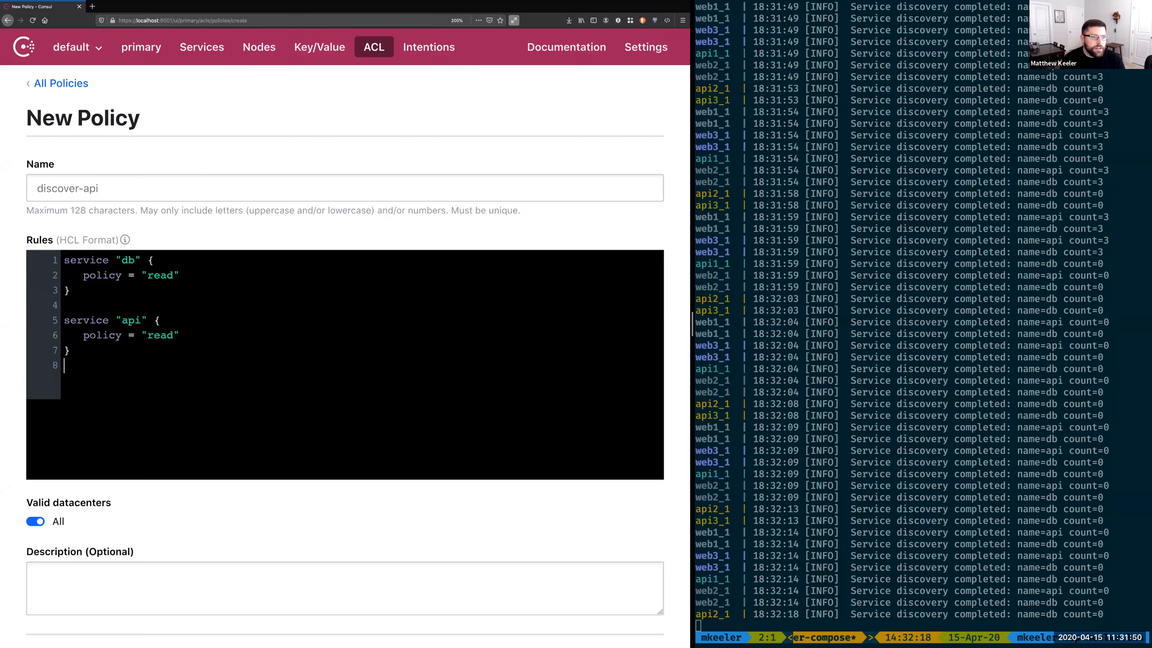
key(shift+Up)
key(shift+Up)
key(shift+Up)
key(BackSpace)
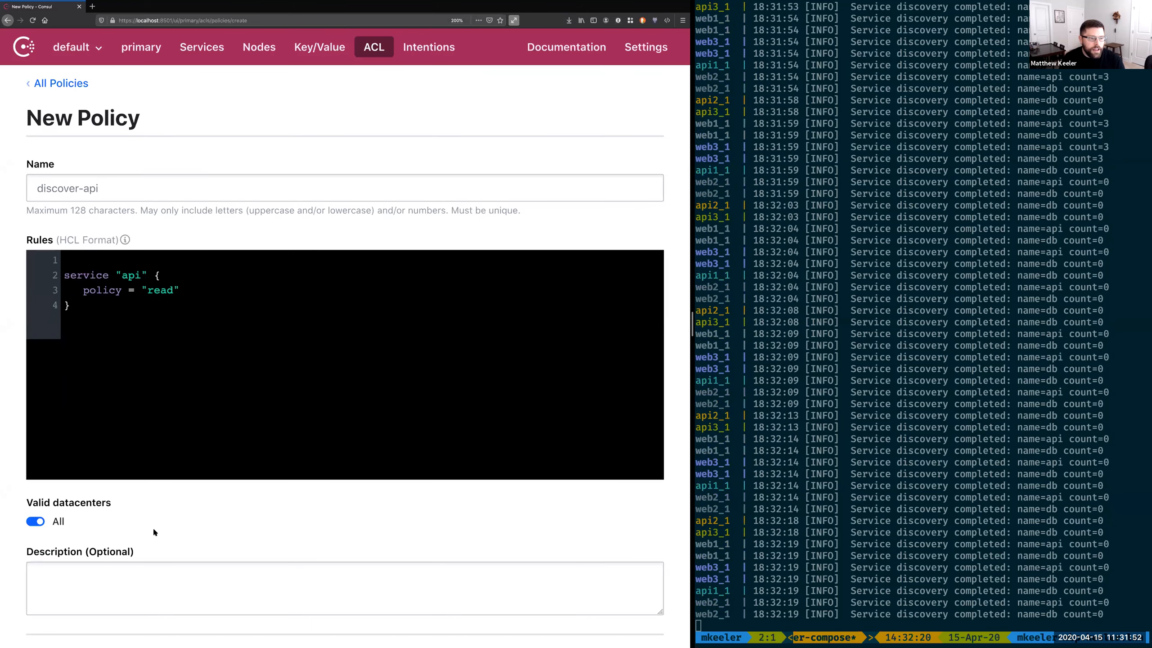
scroll(152, 527, down, 2)
scroll(69, 562, down, 2)
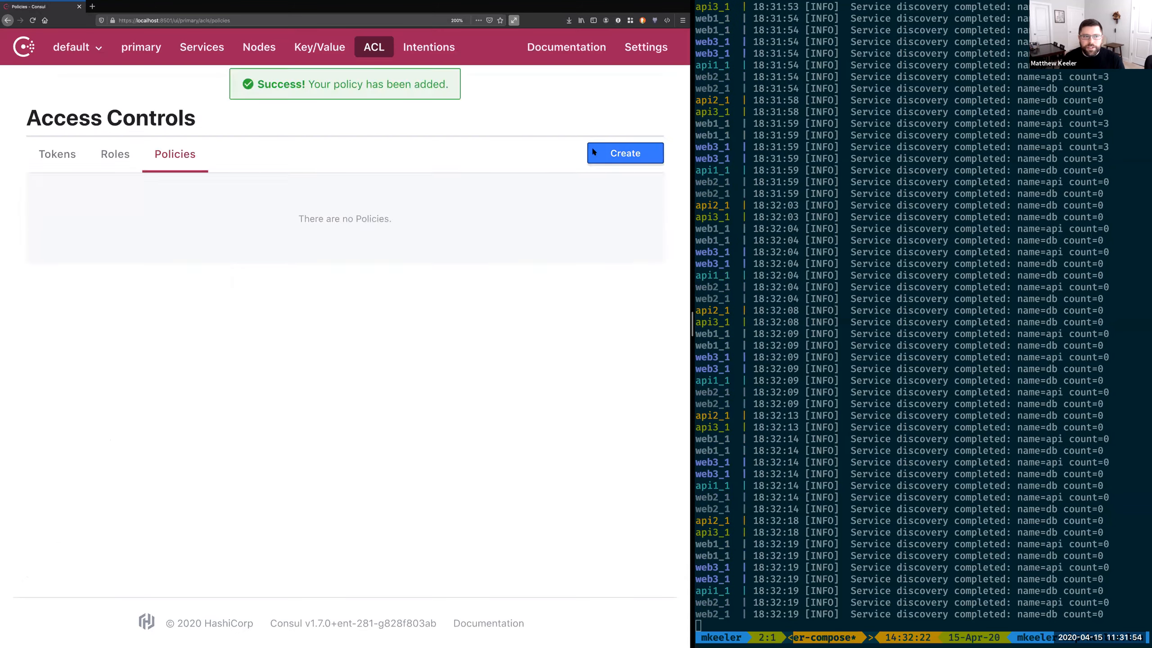
Step: Create a policy named discover-db that contains only the read rule for service "db" and save it
click(593, 149)
text(discover-db)
key(Tab)
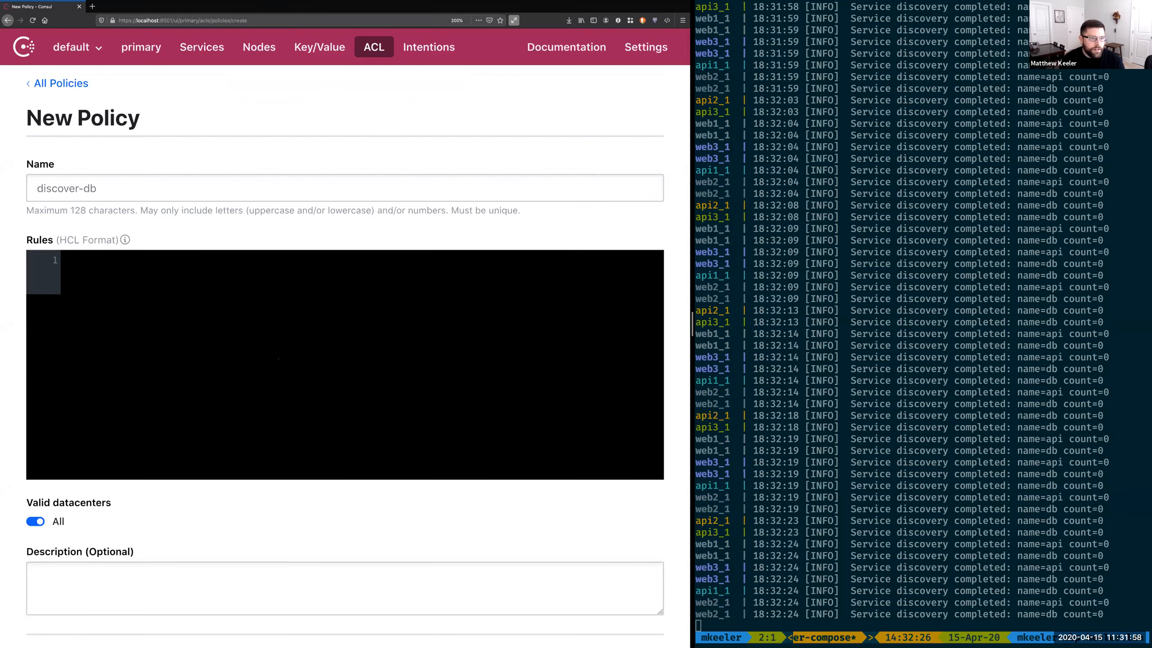
key(ctrl+v)
key(shift+Up)
key(shift+Up)
key(shift+Up)
key(shift+Up)
key(shift+Up)
key(shift+Up)
key(shift+Up)
key(BackSpace)
scroll(137, 589, down, 3)
click(68, 564)
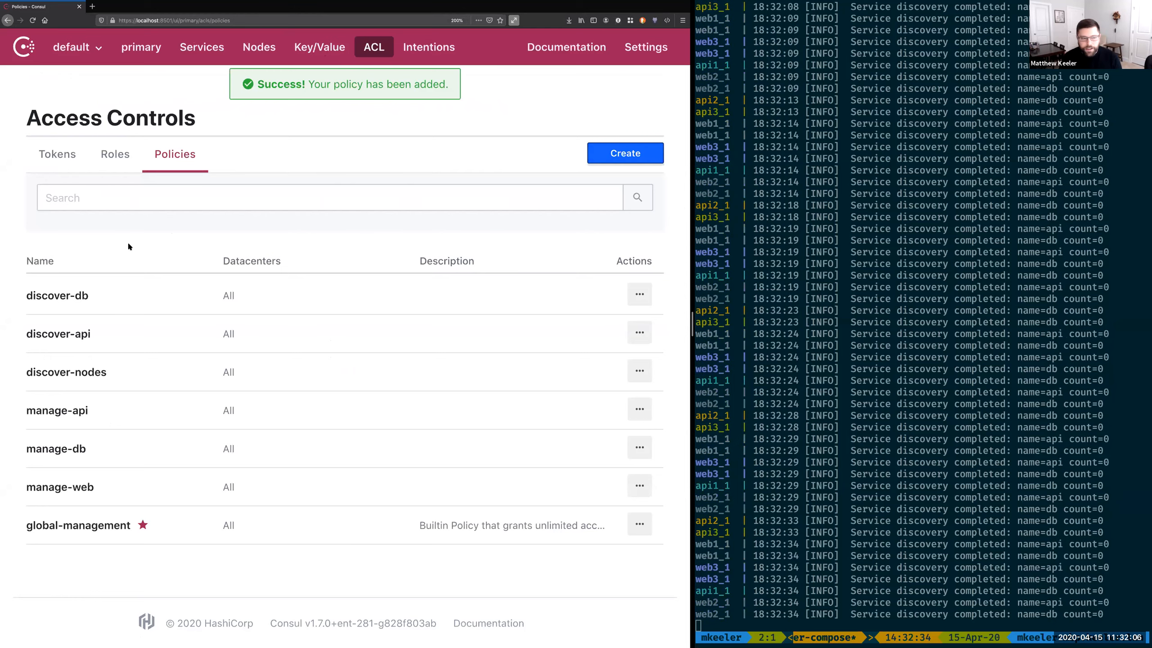
Step: Apply the discover-api, discover-db and discover-nodes policies to the last manage-web token in the token list and save it
click(57, 154)
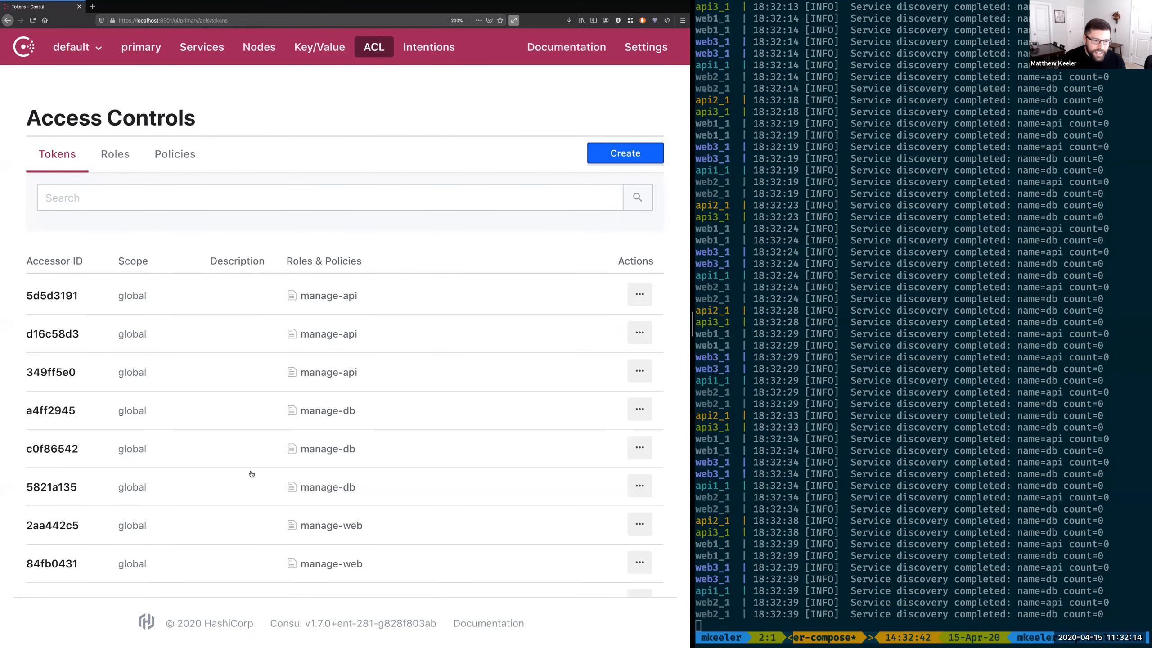
scroll(249, 474, down, 2)
click(354, 507)
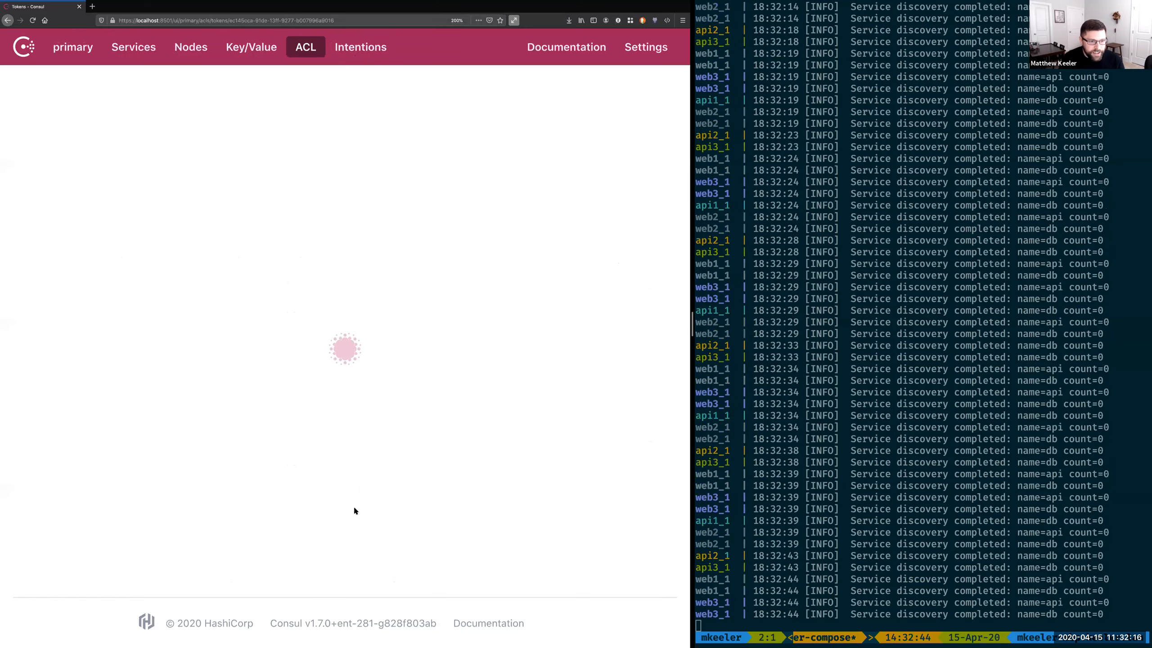
scroll(200, 433, down, 2)
click(203, 424)
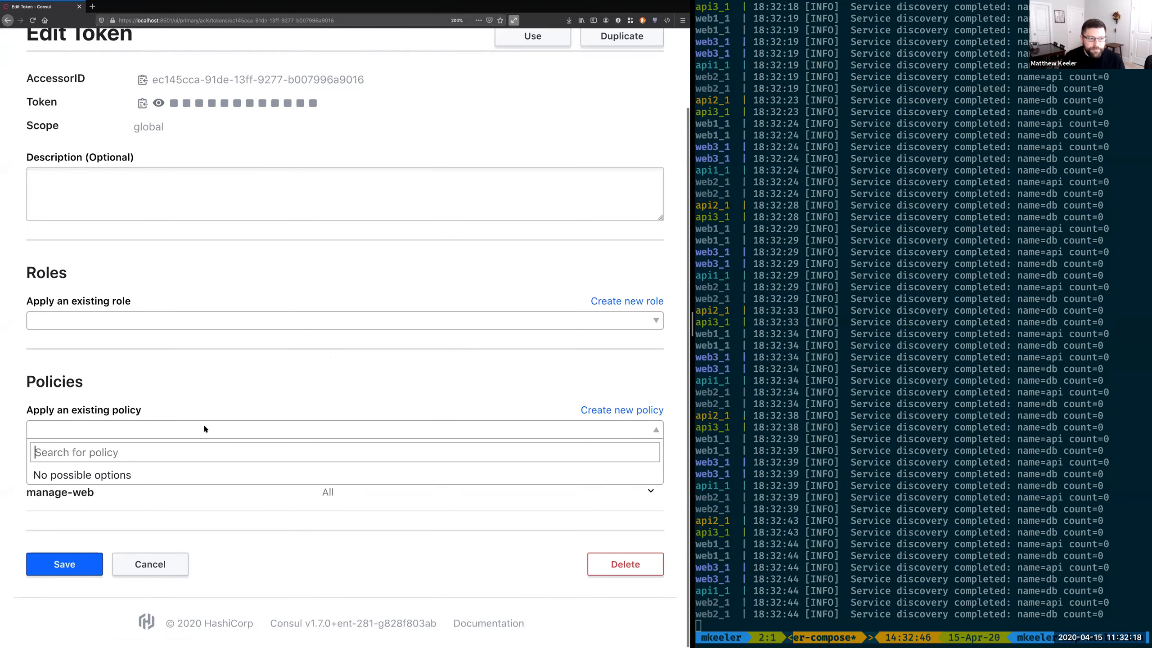
click(132, 484)
click(145, 428)
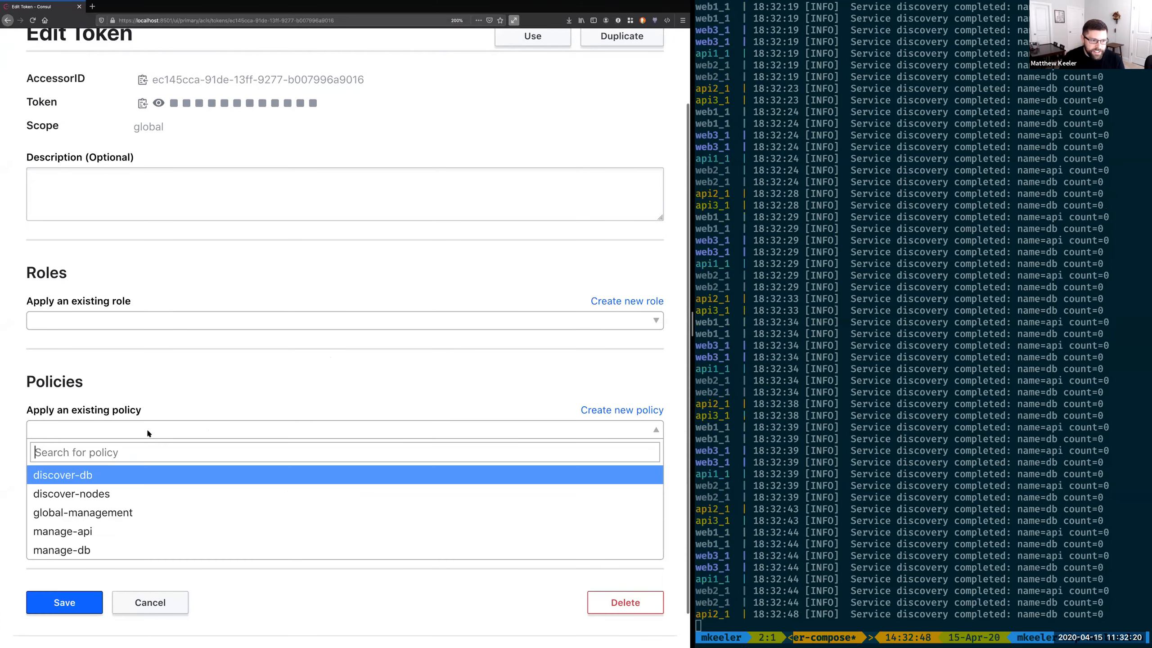
click(109, 474)
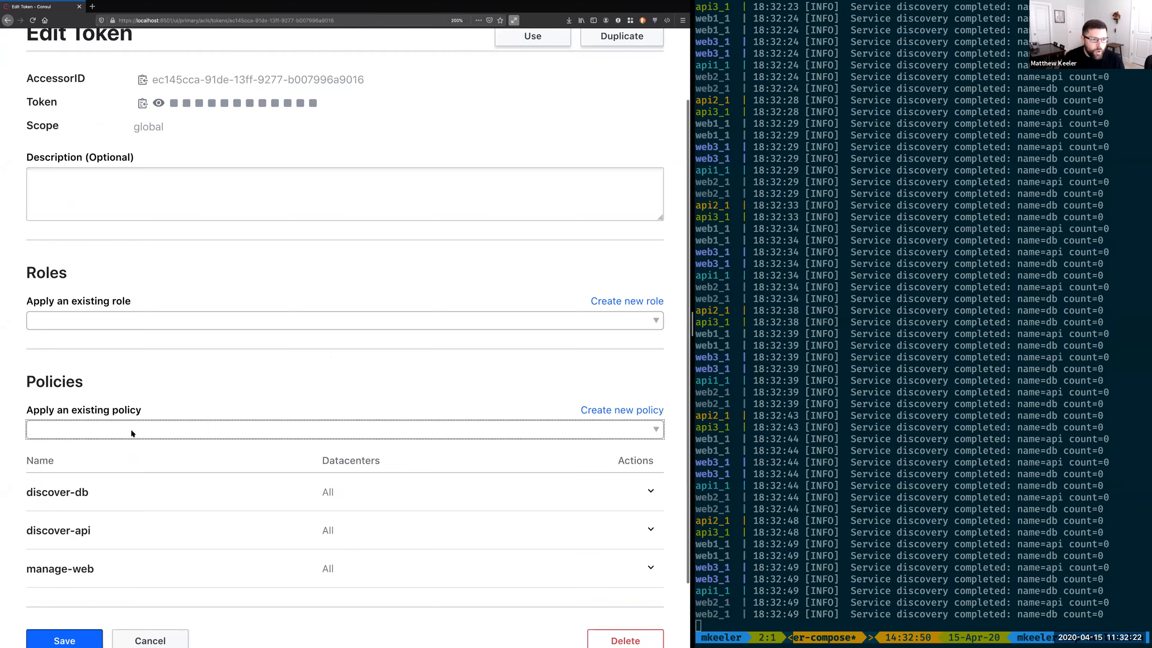
click(132, 433)
click(100, 477)
scroll(97, 596, down, 1)
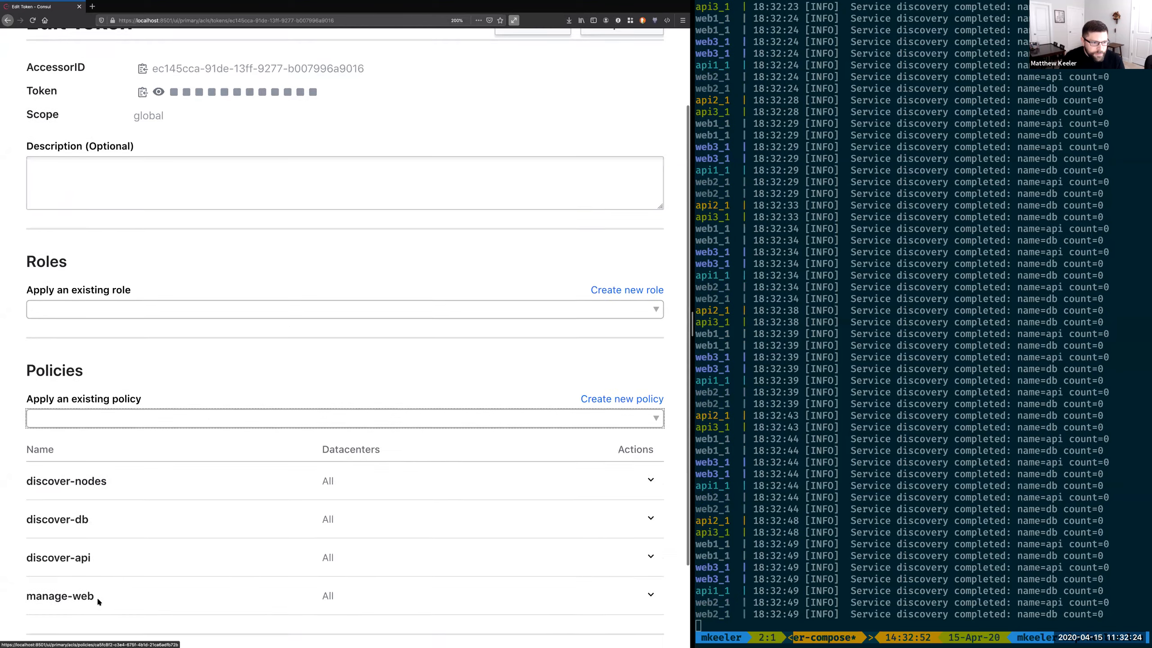
scroll(98, 596, down, 3)
click(73, 570)
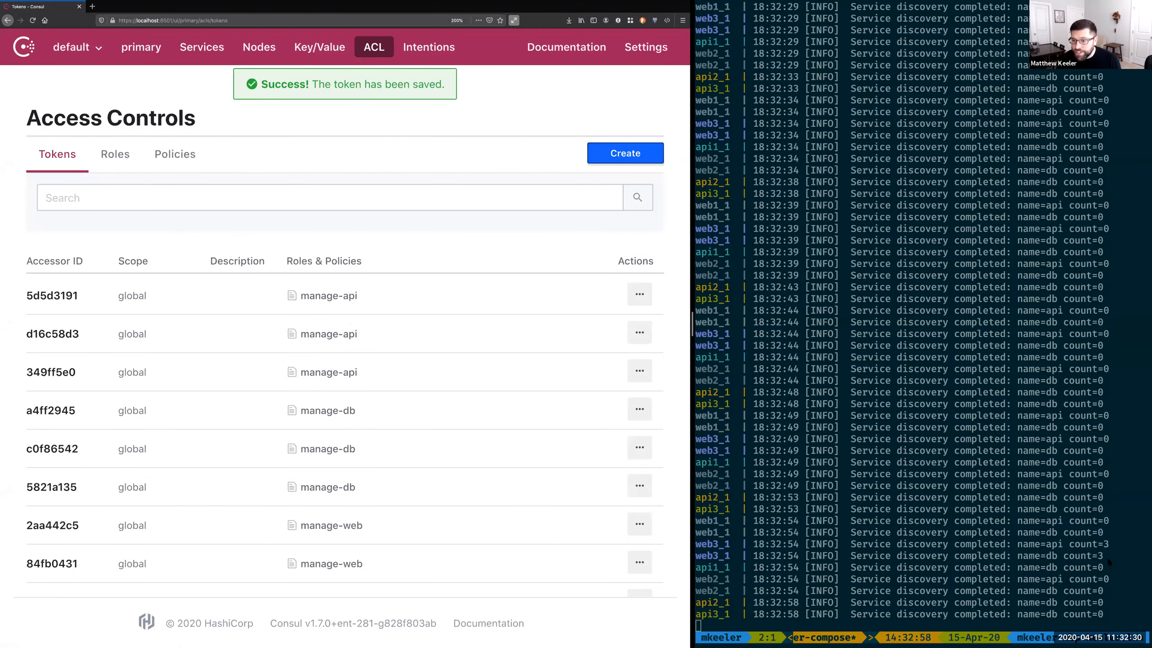
Step: Start a new role and name it service-web
scroll(453, 506, down, 1)
scroll(453, 506, down, 2)
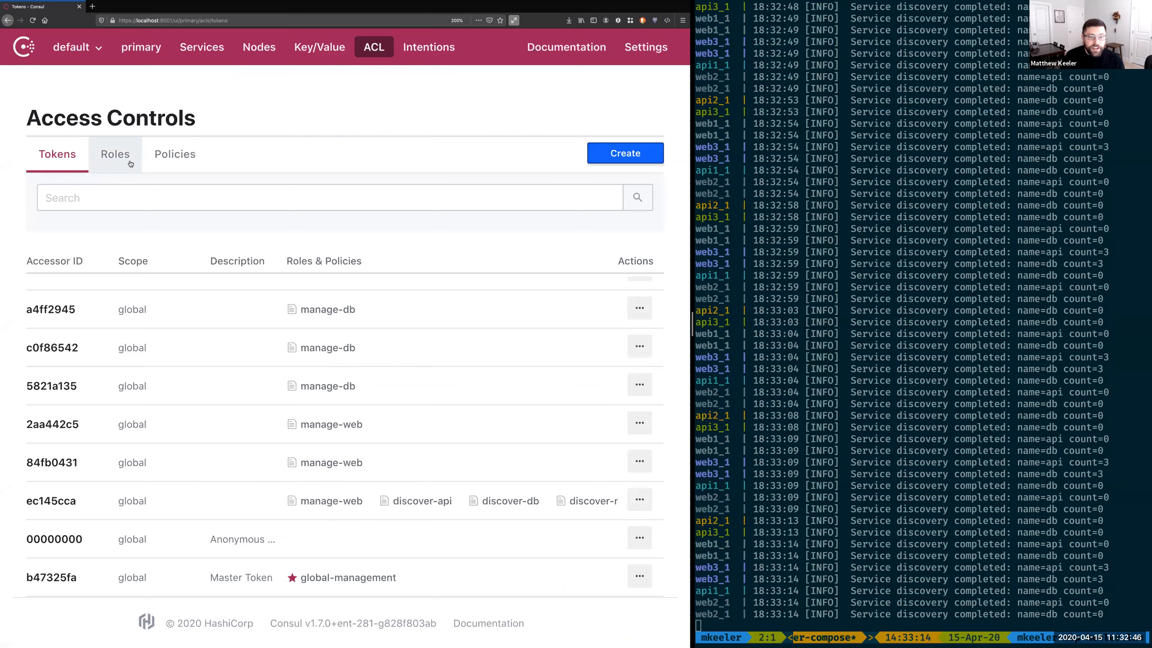
click(104, 157)
click(626, 121)
click(231, 178)
text(service-web)
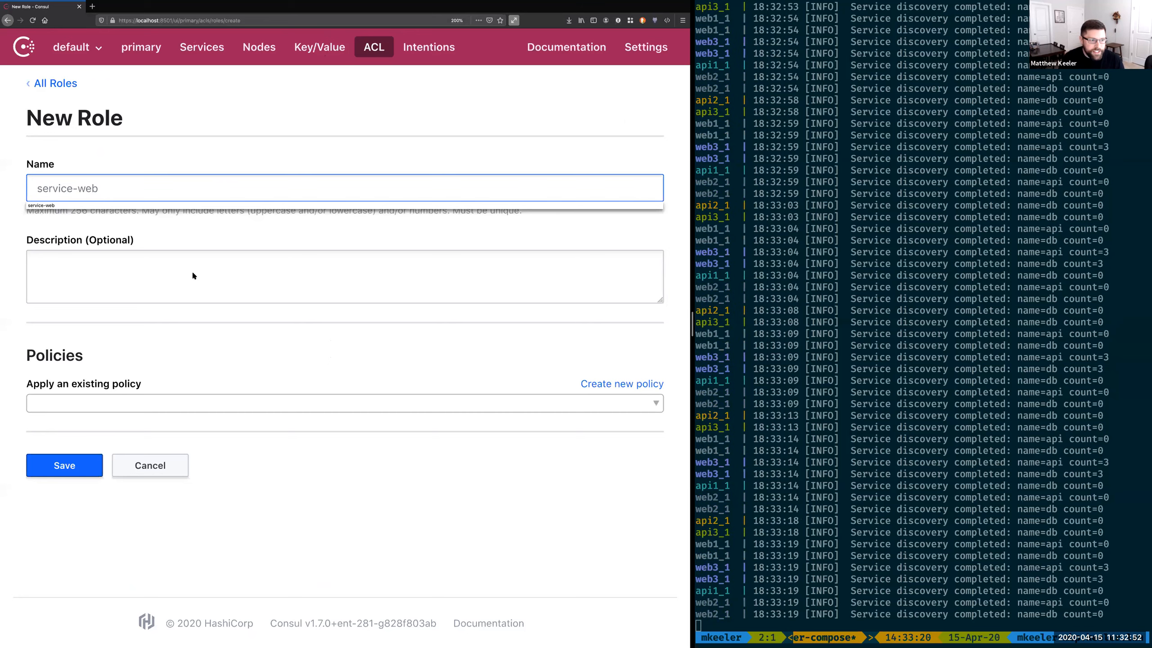
click(100, 280)
Step: Apply the discover-api, discover-db, discover-nodes and manage-web policies to the service-web role and save it
click(73, 399)
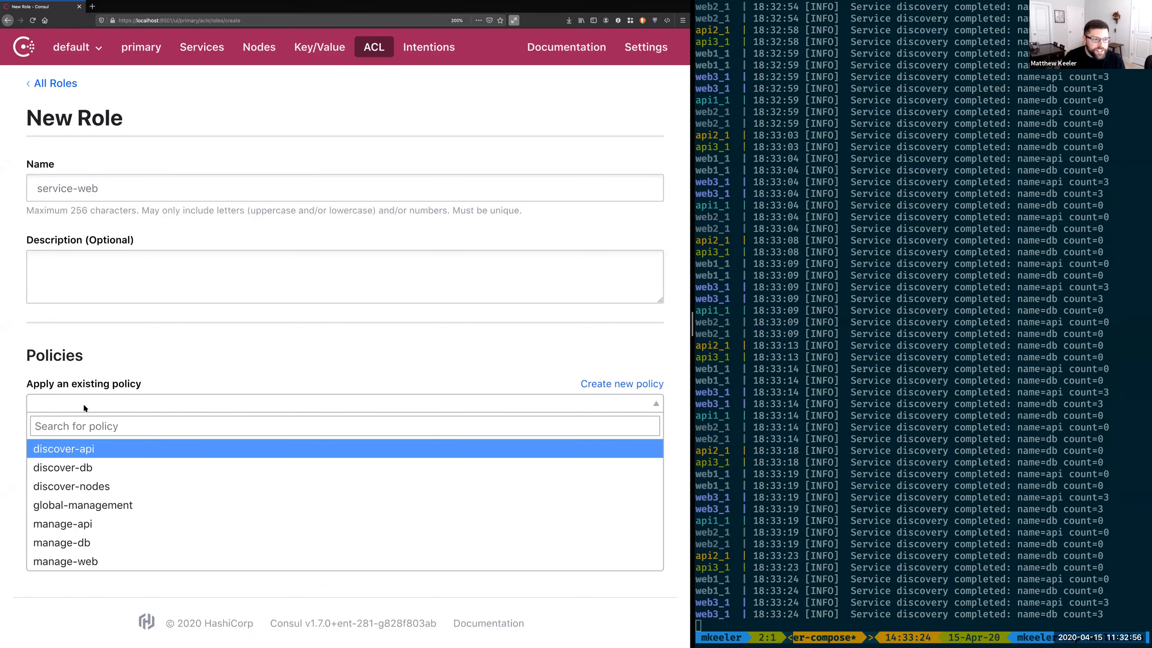
click(82, 440)
click(83, 402)
click(79, 444)
click(84, 404)
click(82, 448)
click(89, 408)
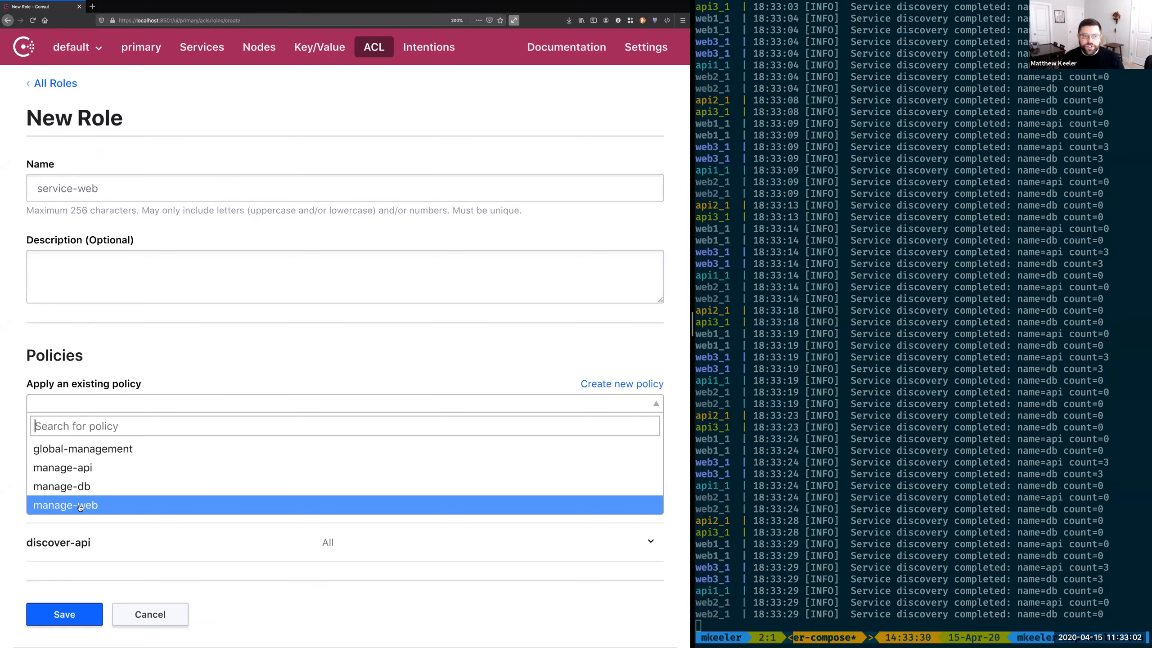
click(80, 505)
scroll(85, 578, down, 3)
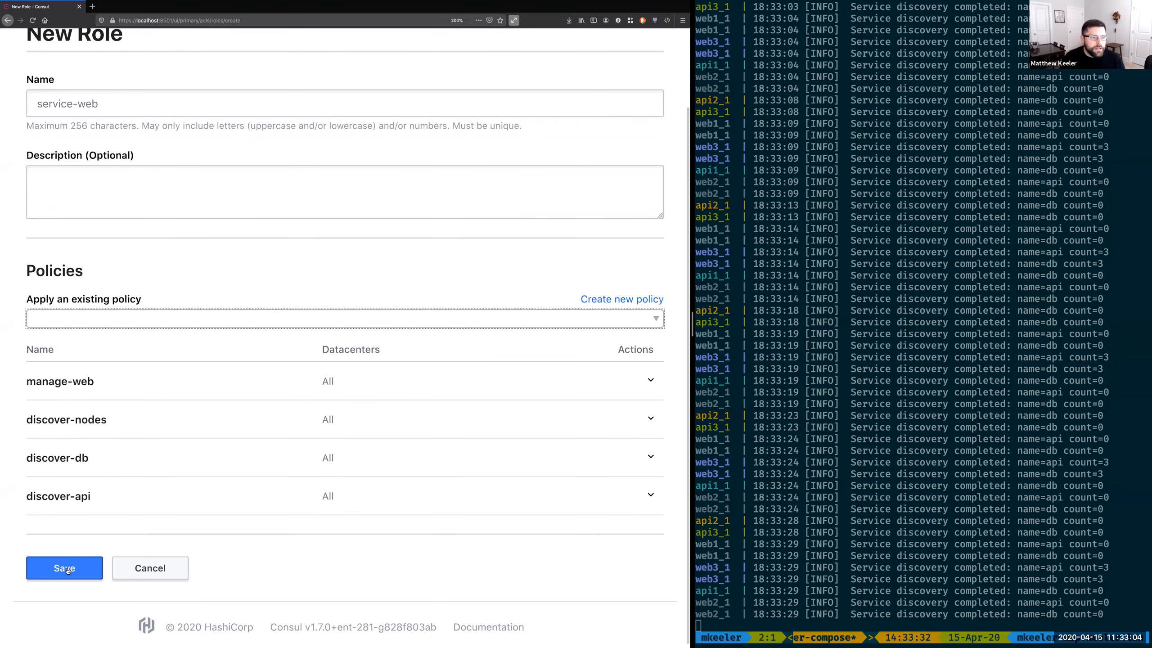
click(66, 569)
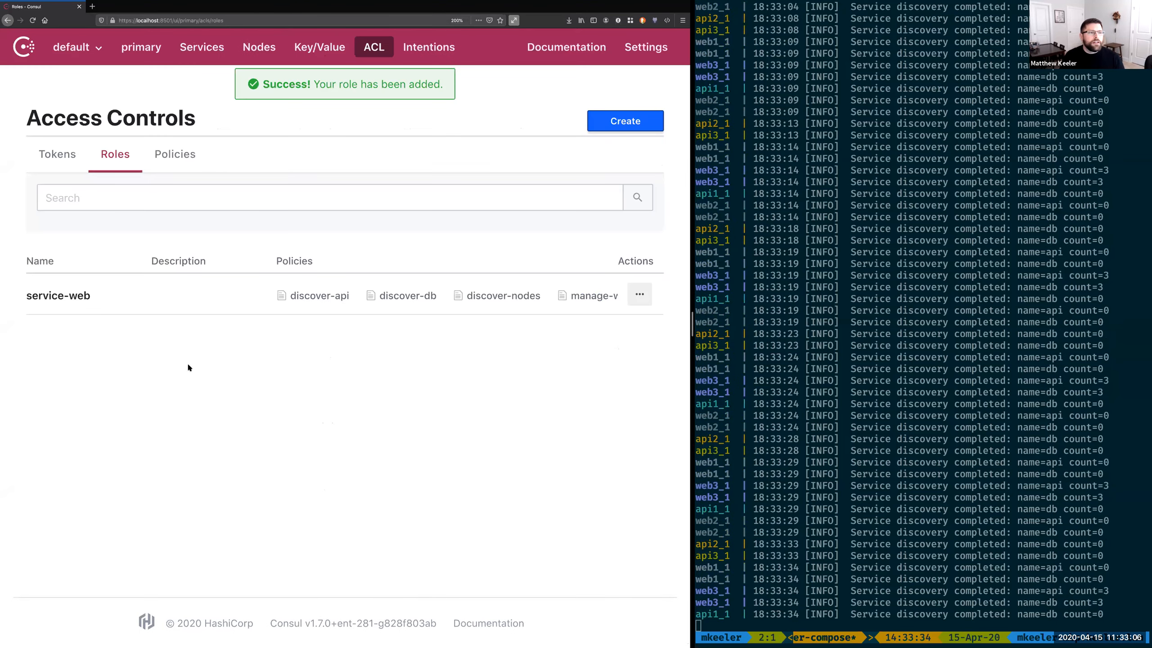
Step: Apply the service-web role to the manage-web token that carries the discover policies and save it
click(57, 155)
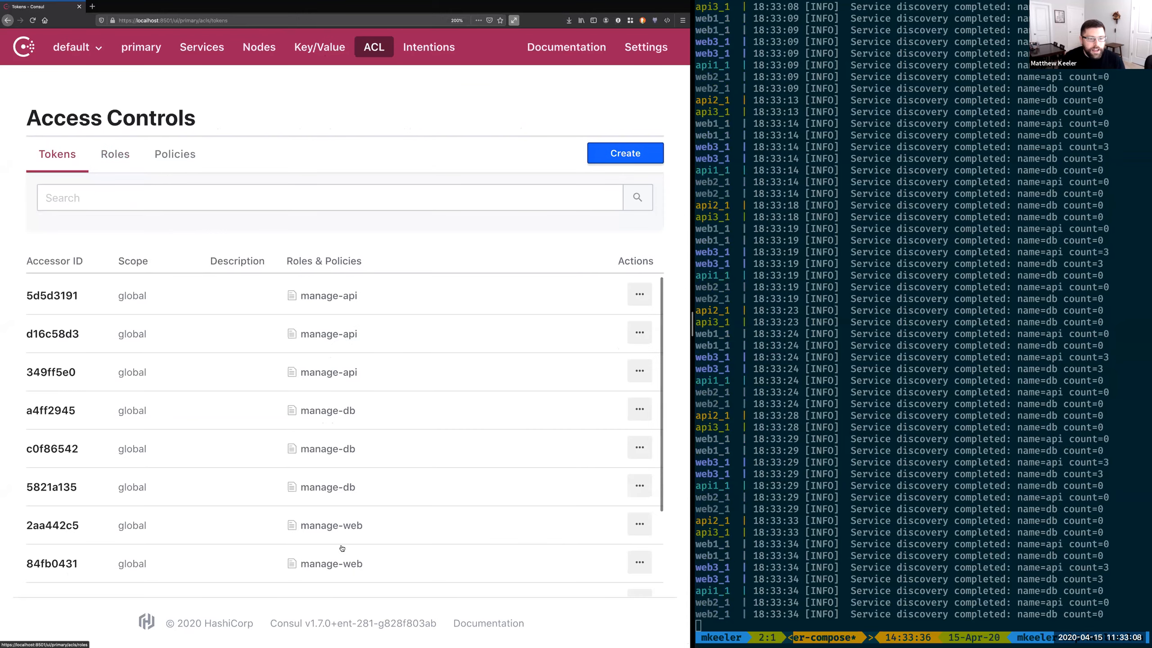
scroll(342, 548, down, 3)
click(639, 499)
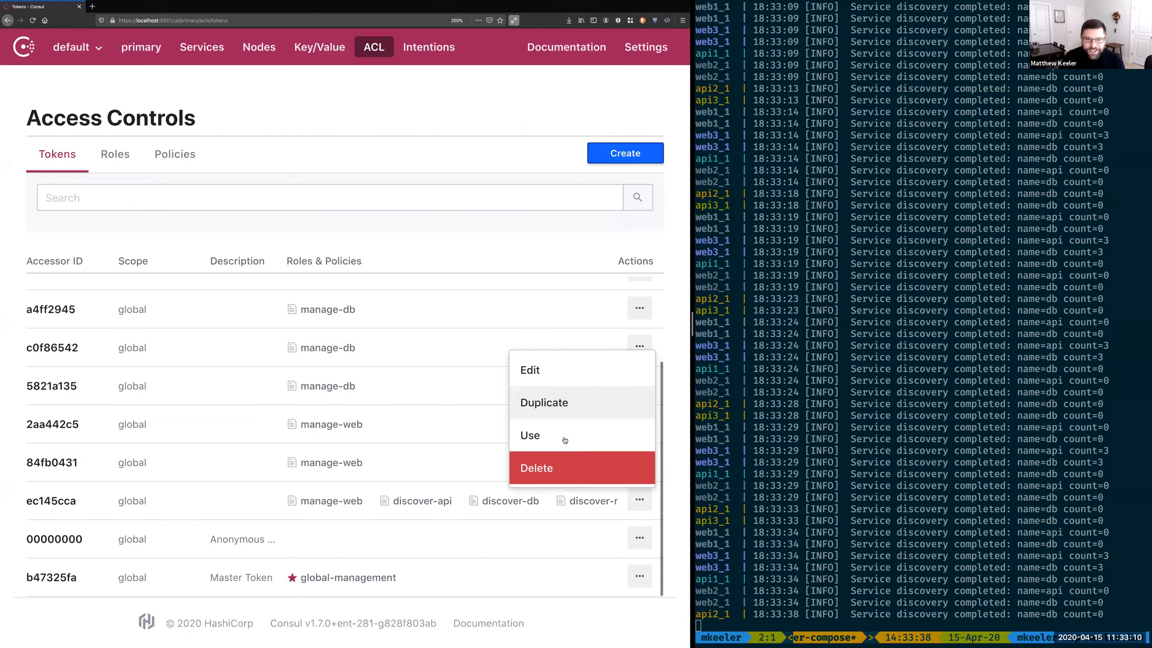
click(563, 371)
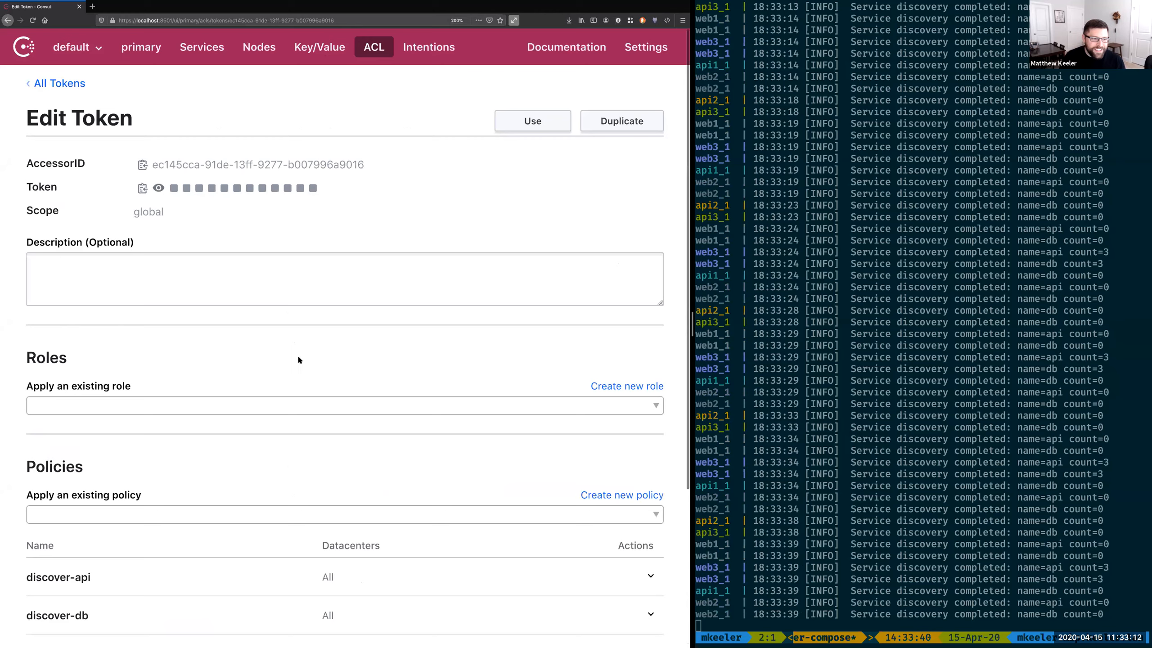
scroll(298, 360, down, 3)
click(218, 313)
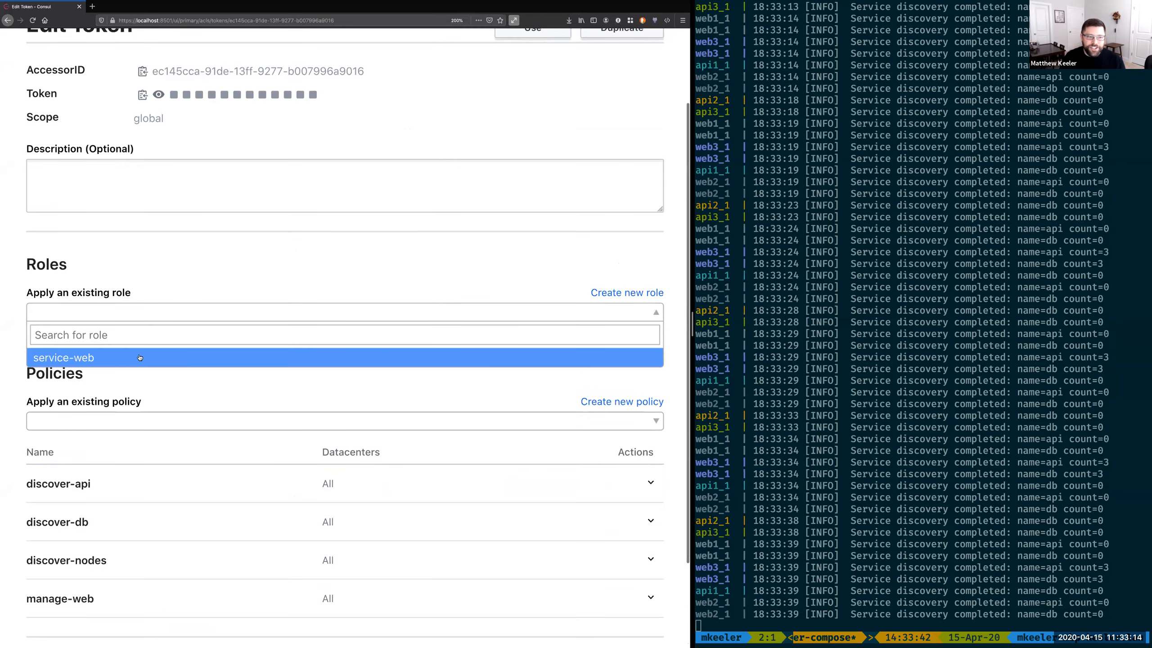
click(140, 357)
scroll(181, 450, down, 6)
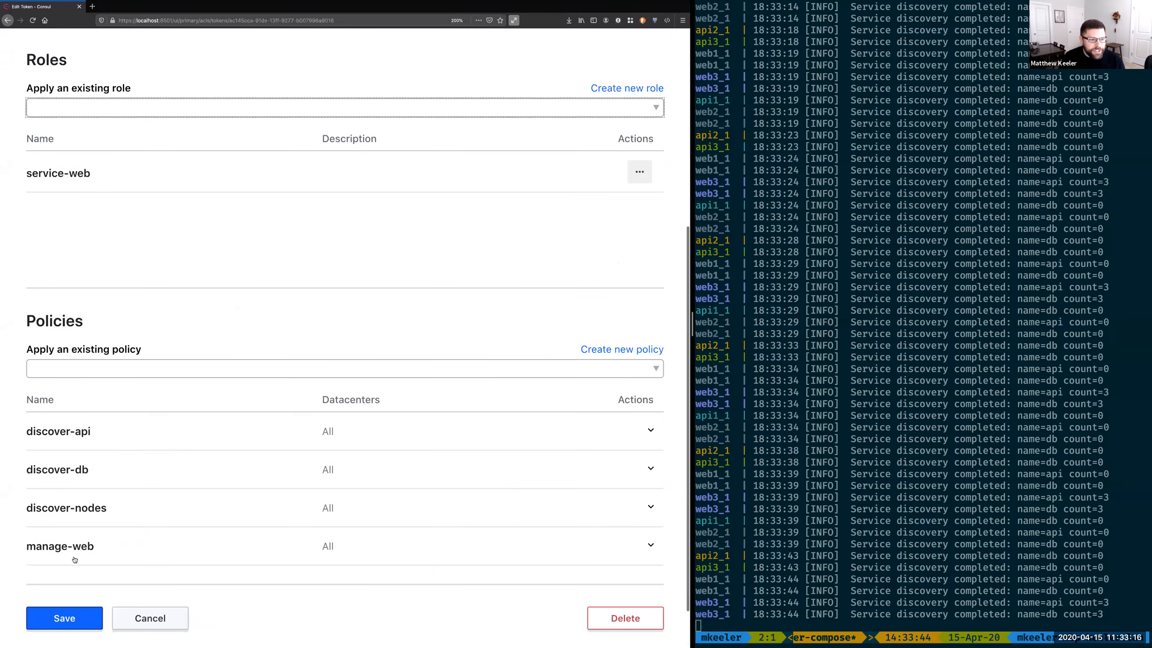
click(68, 561)
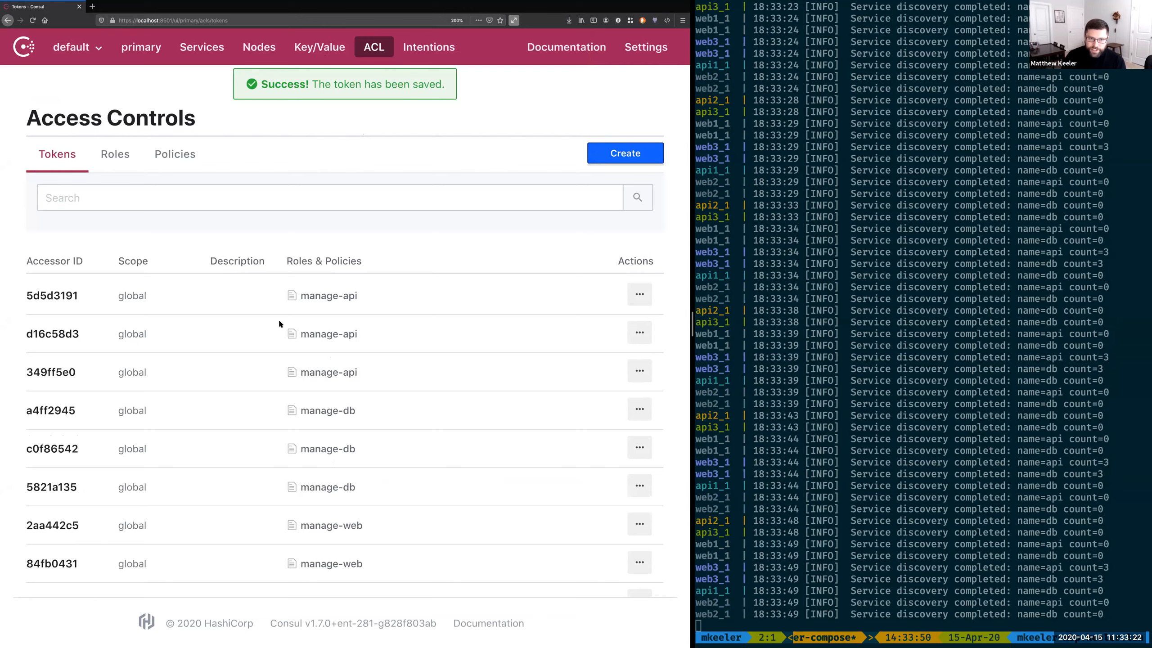
Step: Check the roles and policies of the manage-web token that carries the discover policies, and return to the token list
scroll(254, 436, down, 3)
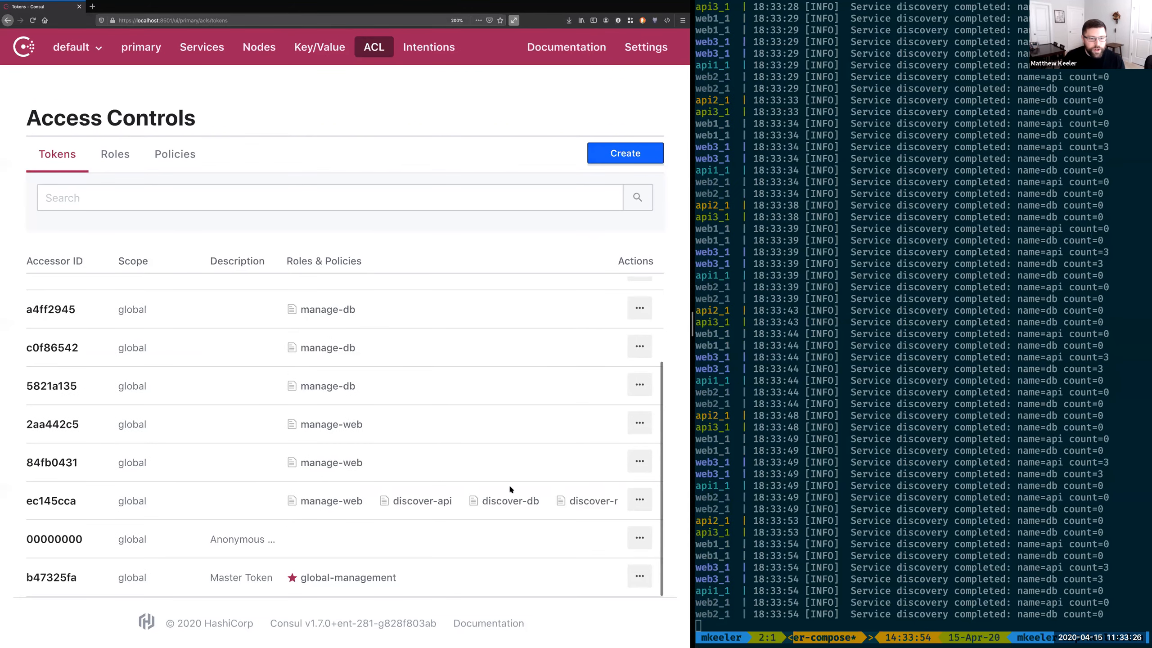
scroll(442, 404, up, 3)
scroll(442, 404, down, 3)
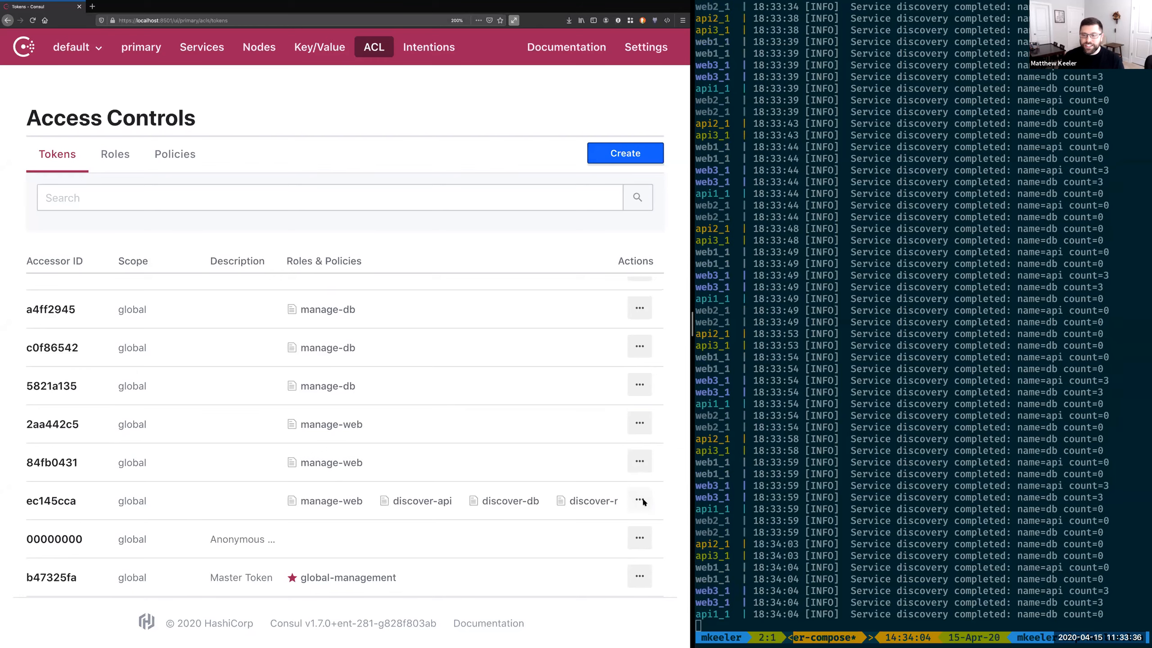
click(640, 499)
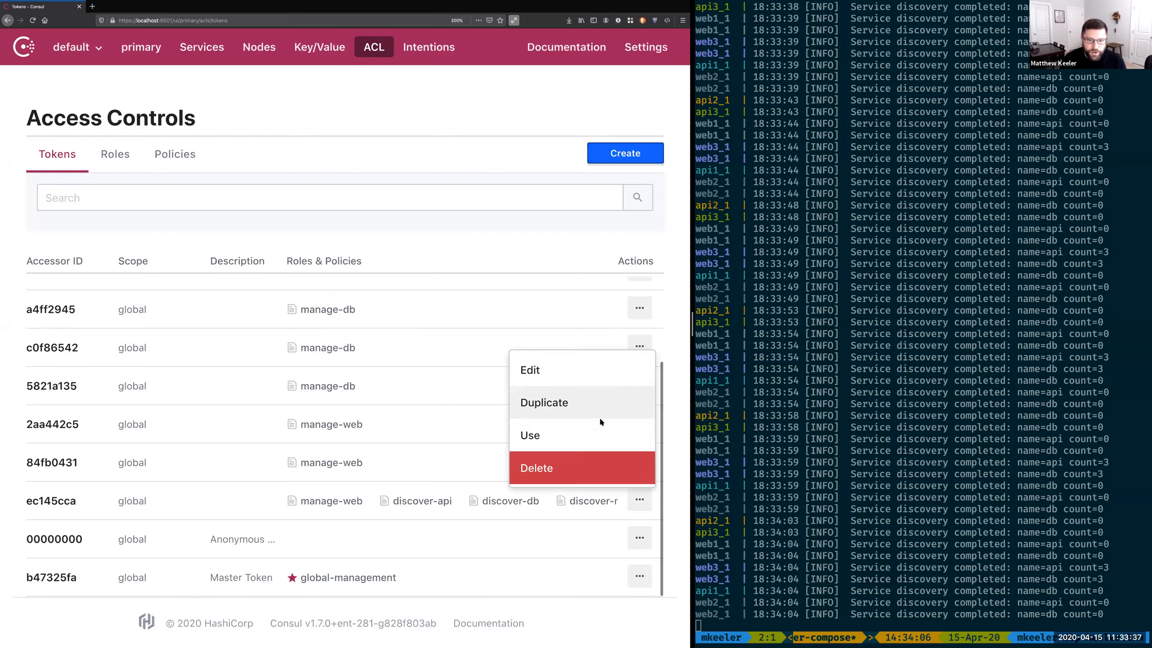
click(589, 369)
scroll(203, 377, left, 5)
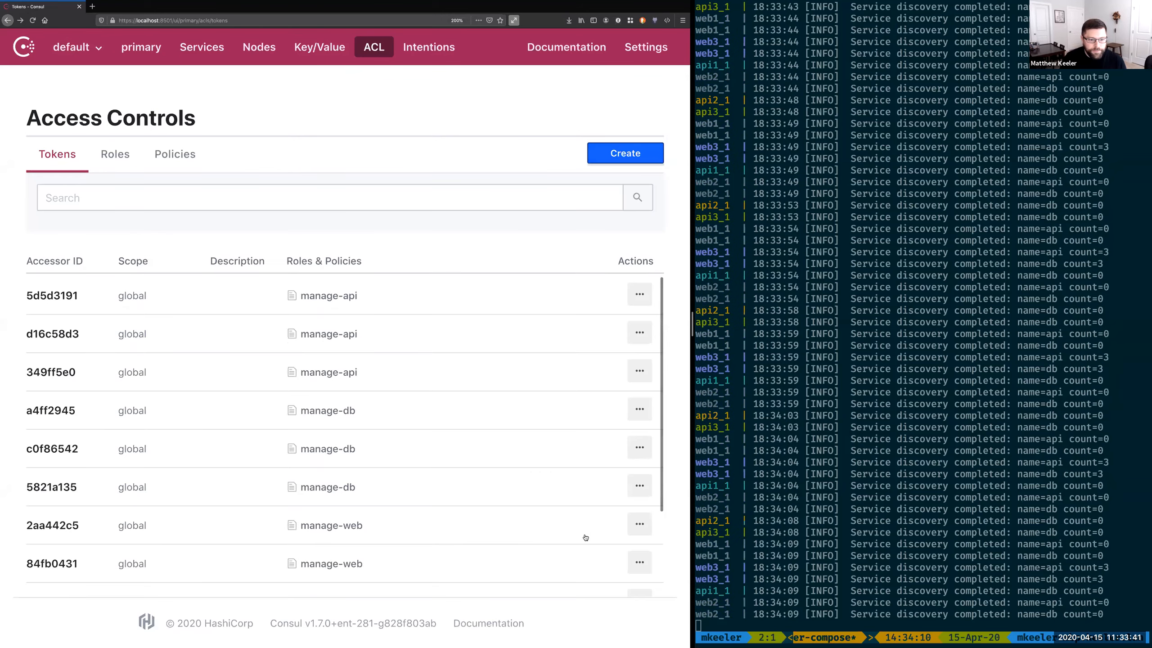
Step: Apply the service-web role to the second manage-web token in the list and save it
scroll(633, 466, down, 3)
click(639, 462)
click(575, 340)
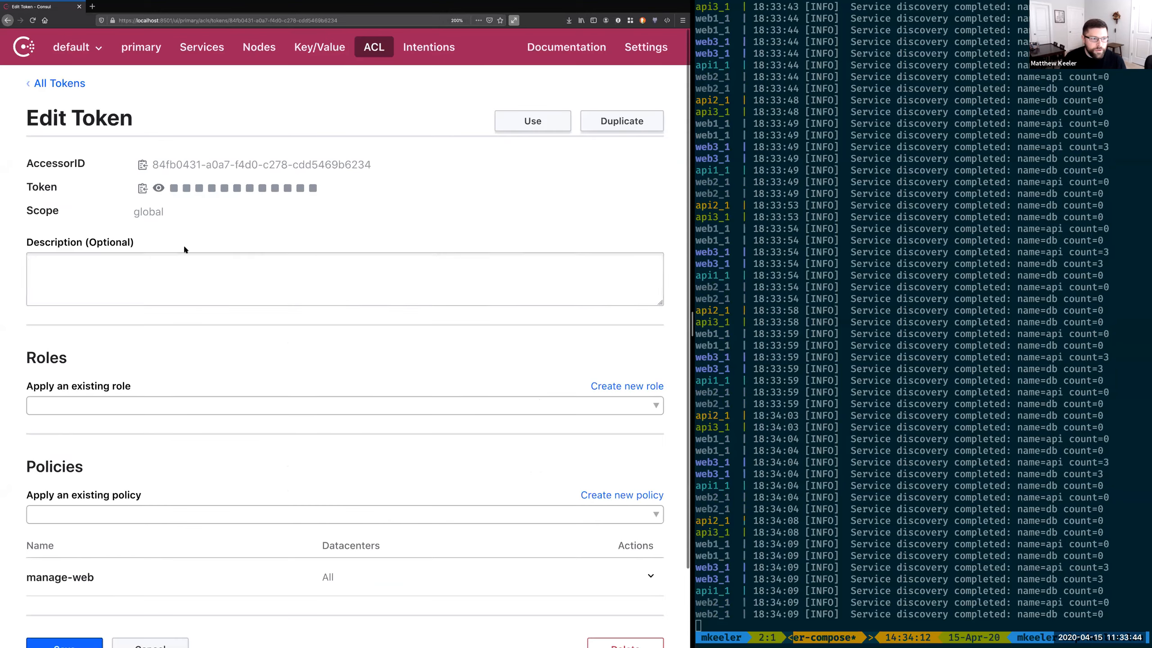
click(117, 408)
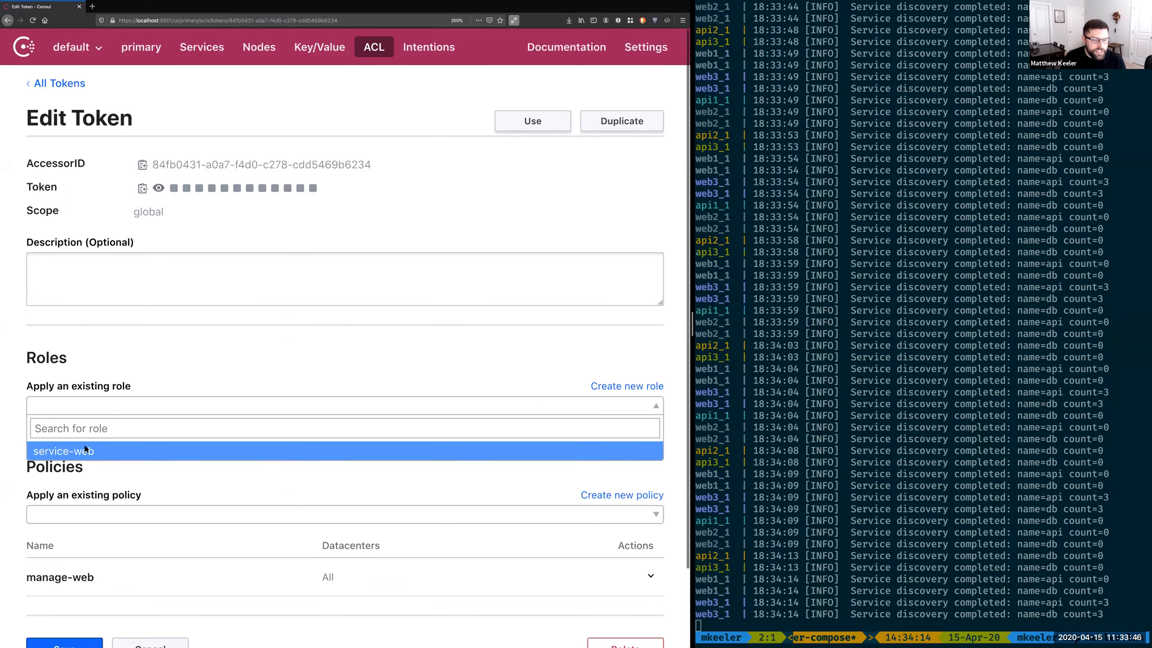
click(86, 447)
scroll(125, 611, down, 1)
scroll(123, 611, down, 5)
click(65, 560)
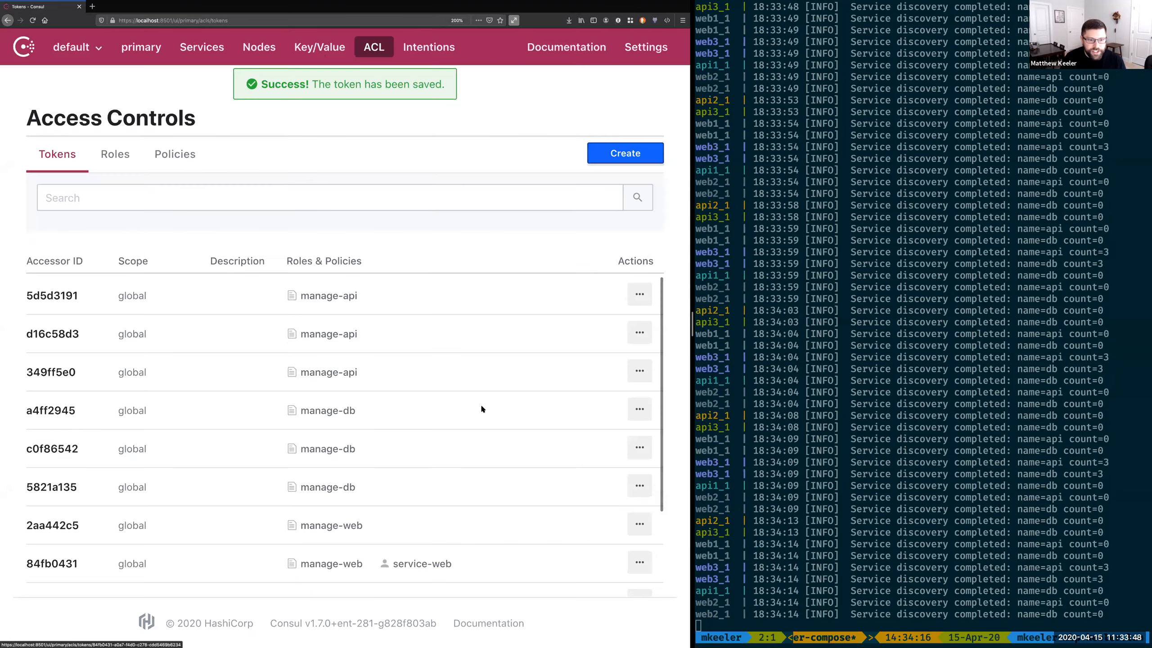
Step: Apply the service-web role to the first manage-web token in the list and save it
scroll(514, 497, down, 1)
click(639, 489)
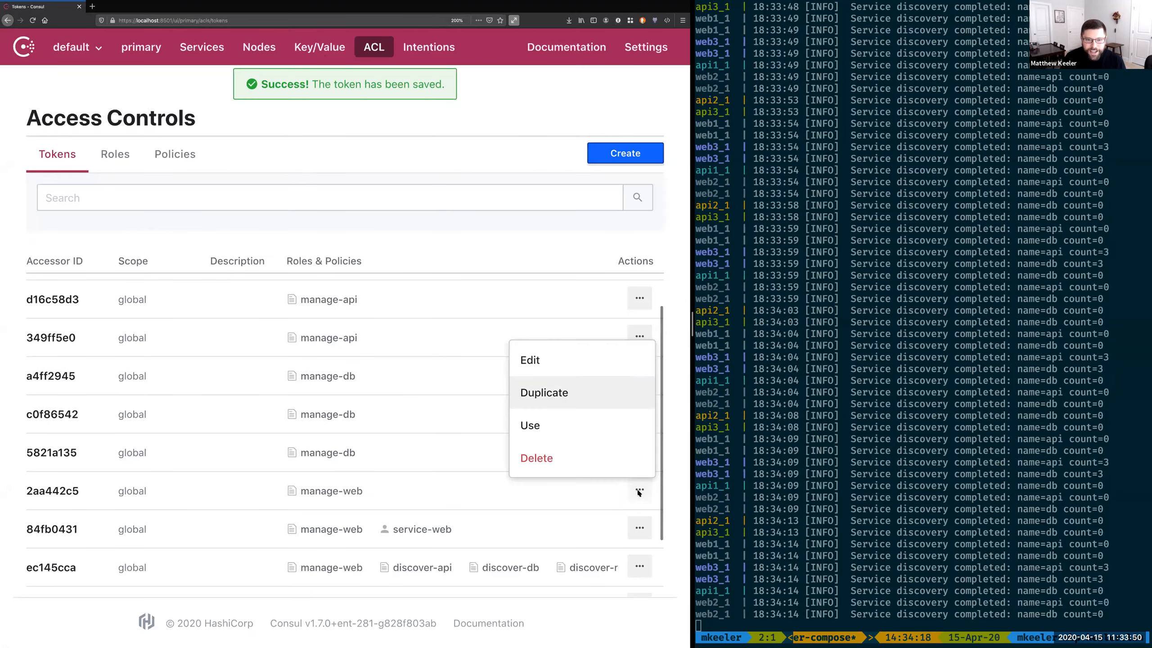
click(557, 358)
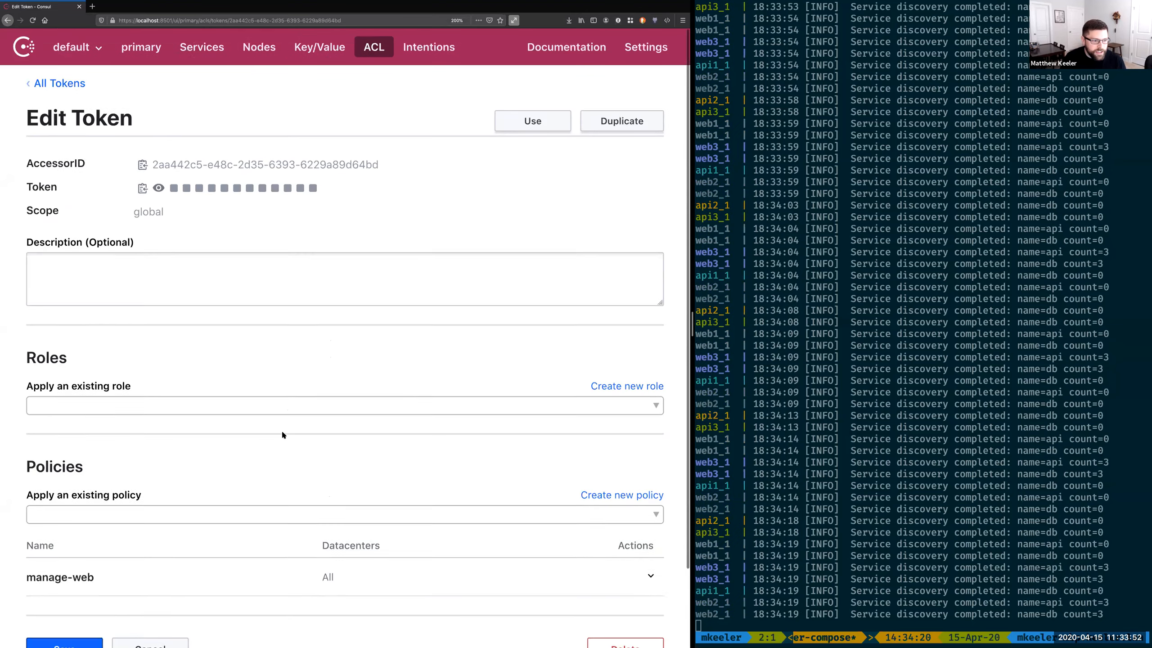
scroll(272, 390, down, 2)
click(261, 343)
click(170, 382)
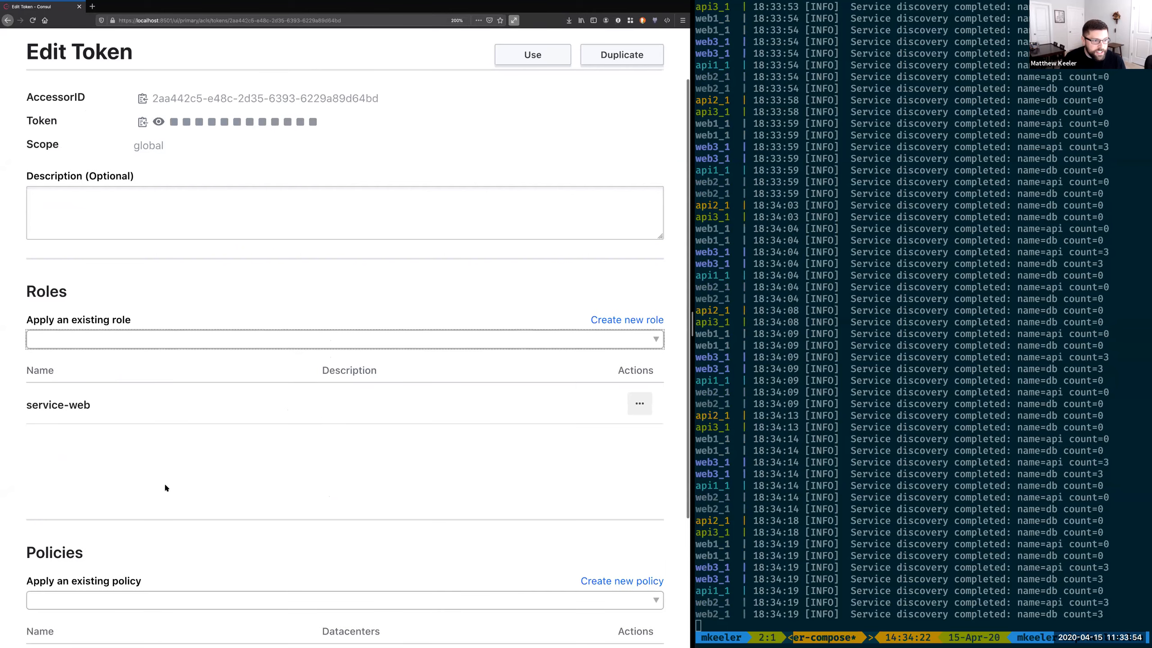
scroll(163, 483, down, 3)
click(71, 567)
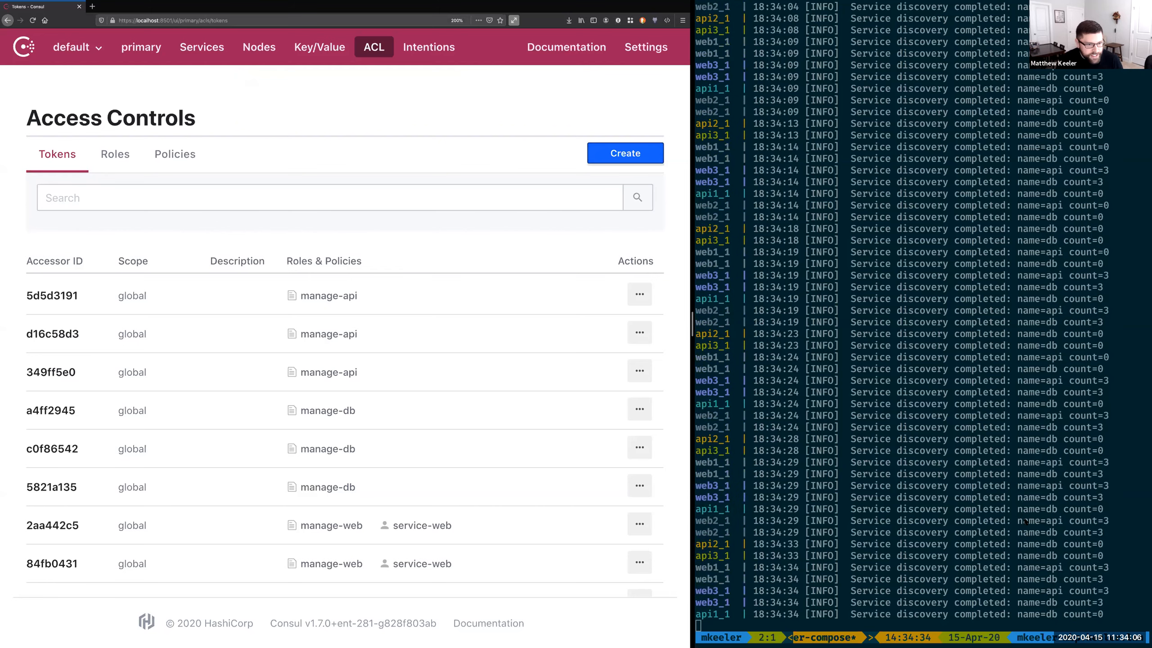
Step: Switch to the terminal, stop the running service containers and run the convert-to-roles command
key(ctrl+c)
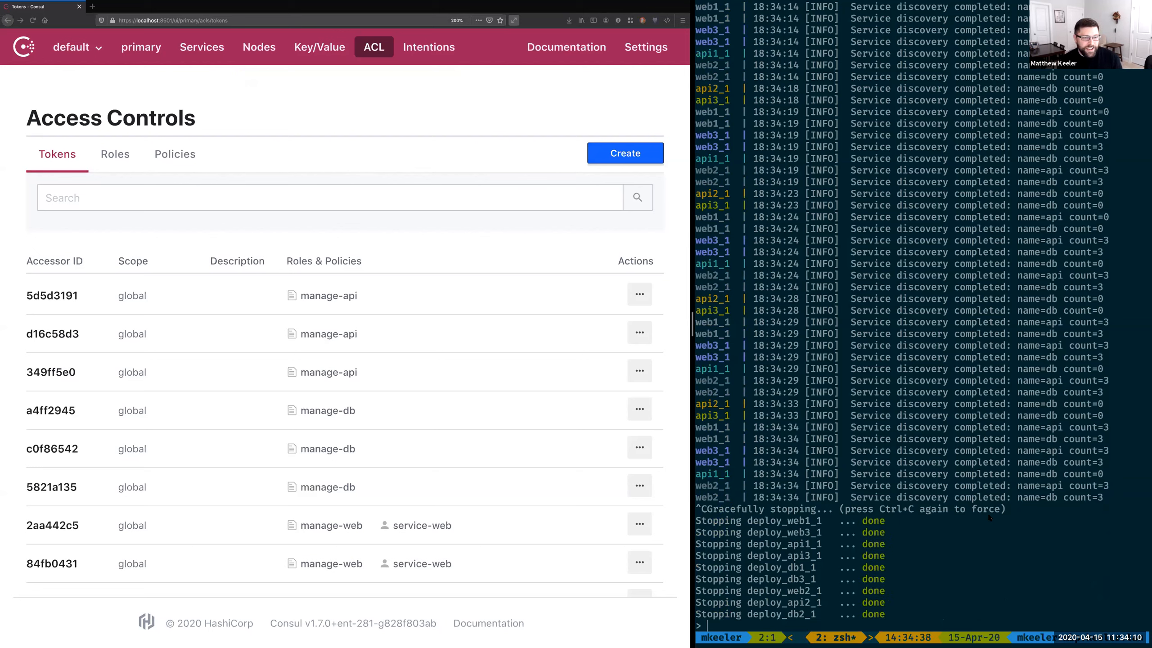
text(c)
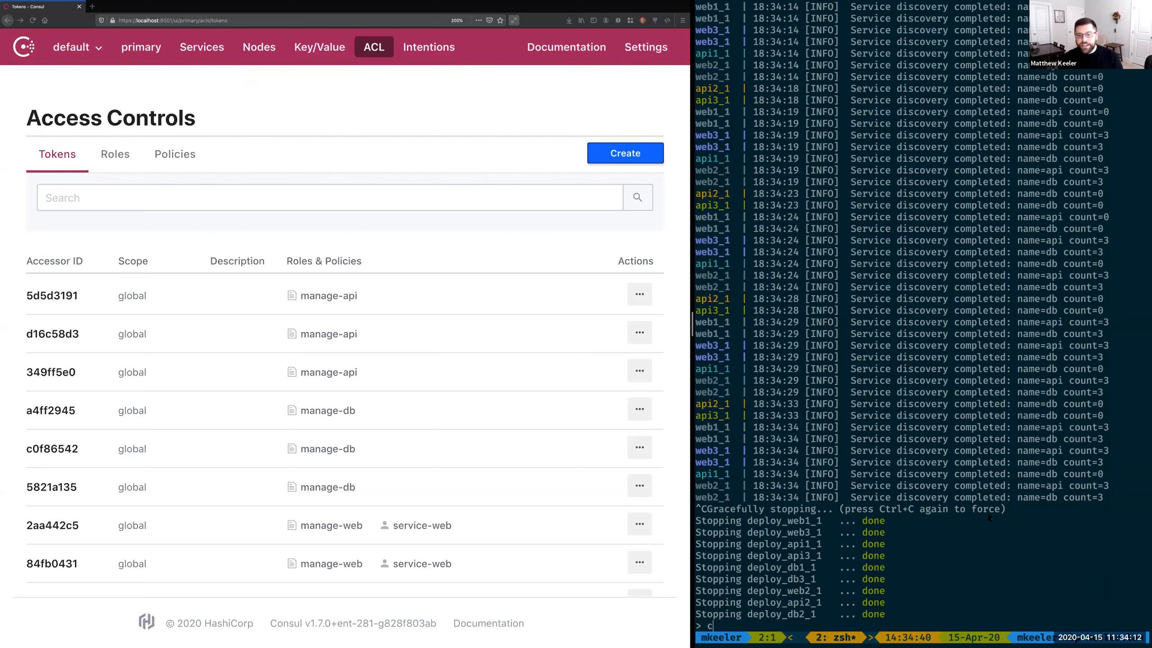
text(onvert-to-roles)
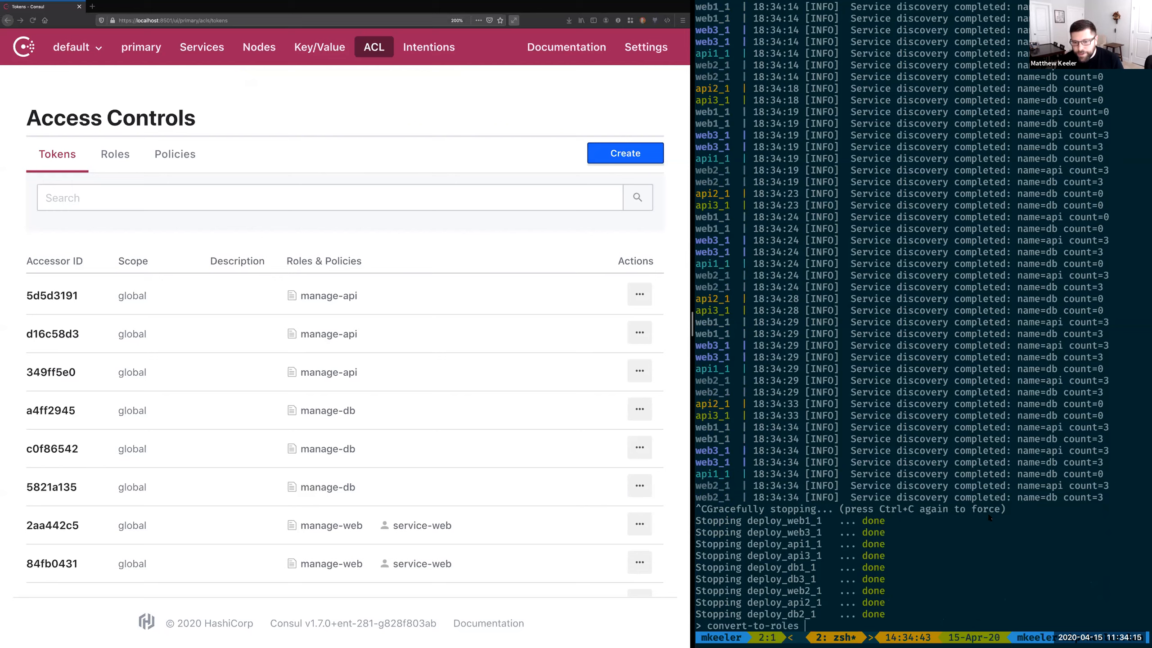
key(Return)
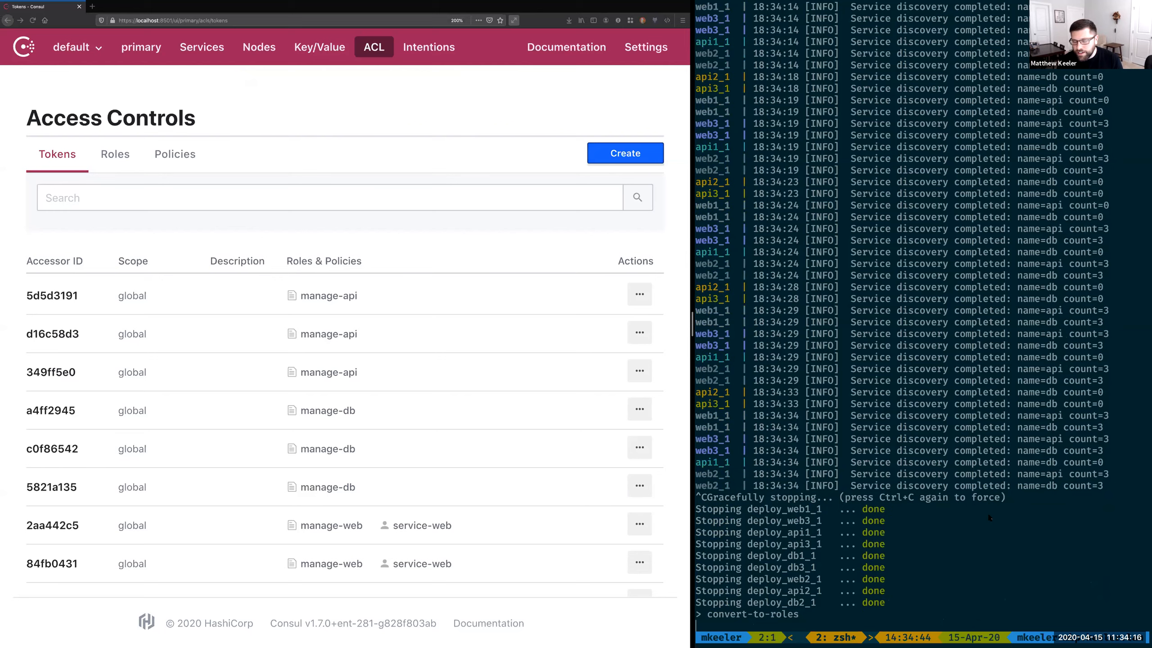
Step: Redeploy all services with the deploy-all command and reload the token list in the browser
text(deploy-all)
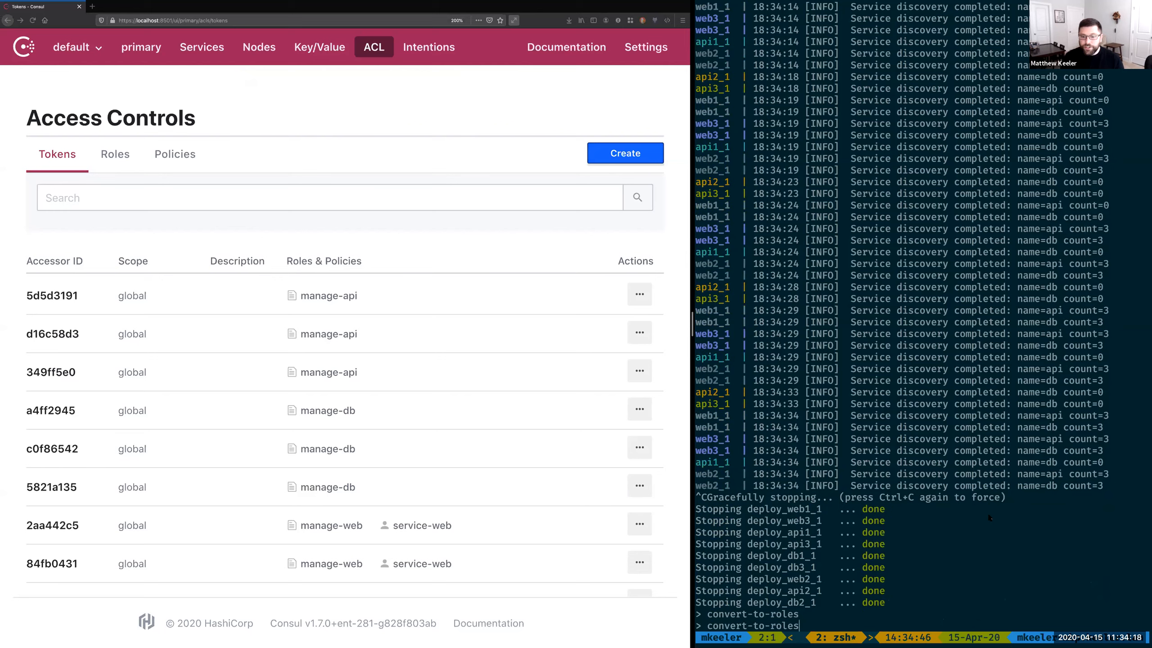
key(Return)
click(452, 309)
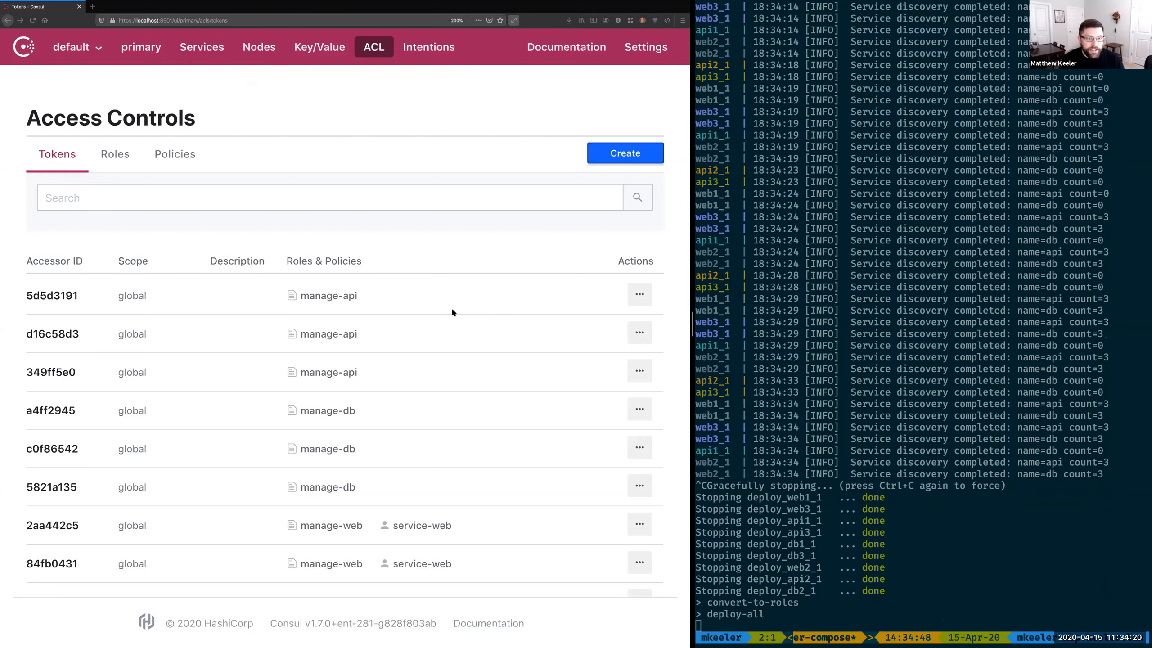
key(super+r)
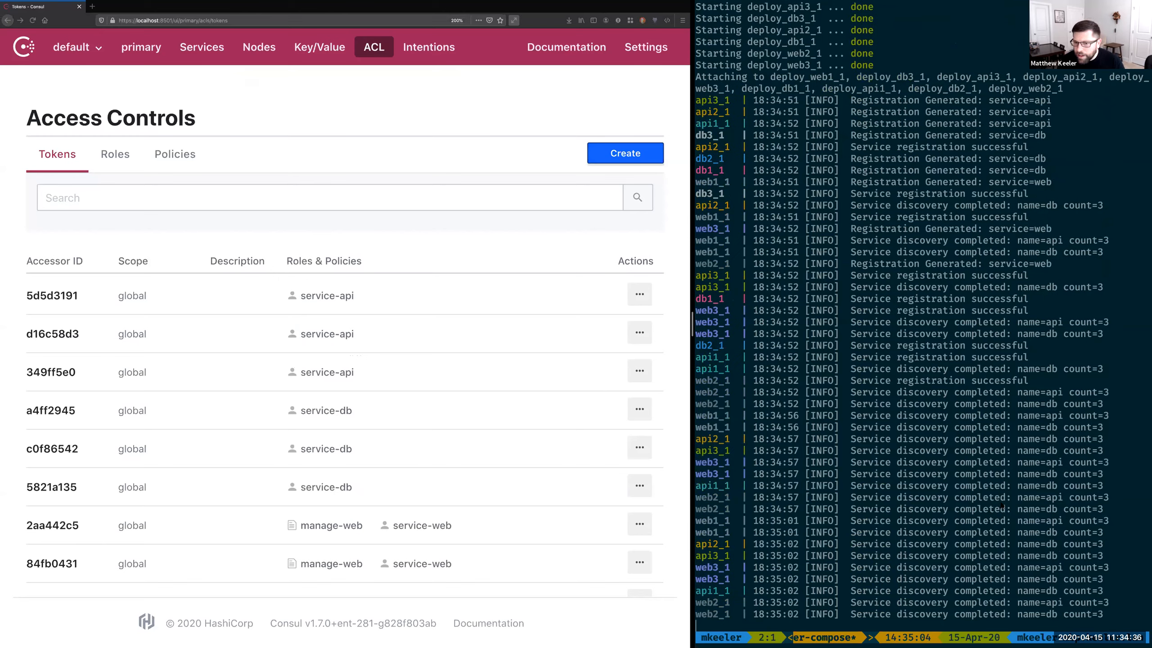
Step: Stop the running services, run enable-kv and redeploy everything with deploy-all
key(ctrl+c)
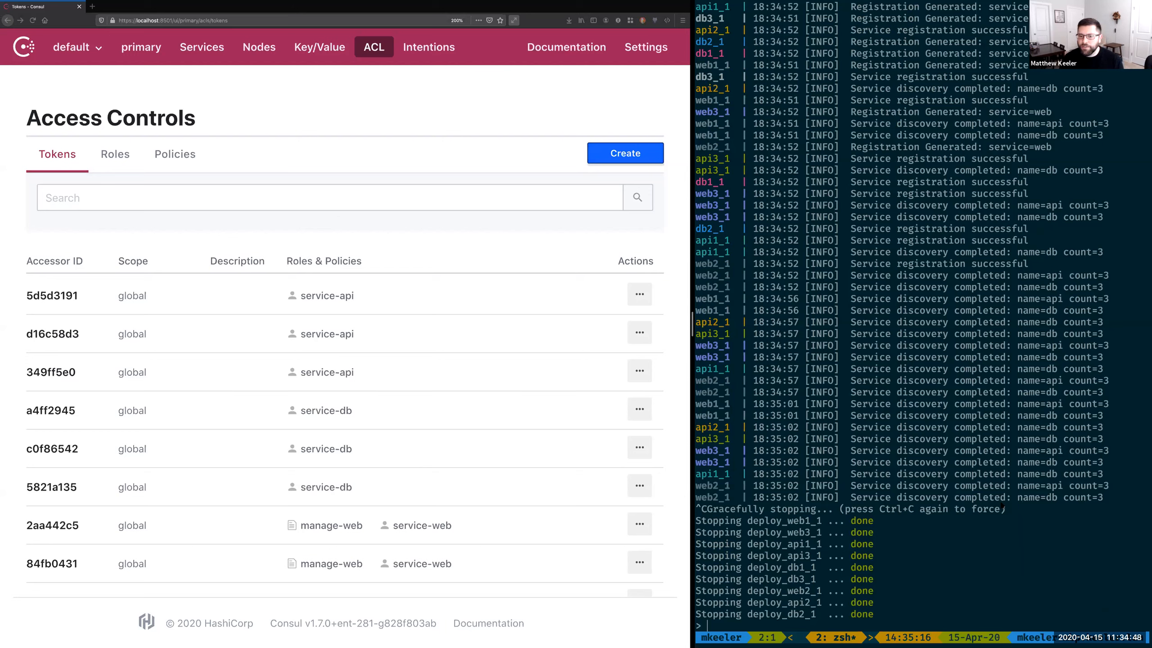
text(enable-kv)
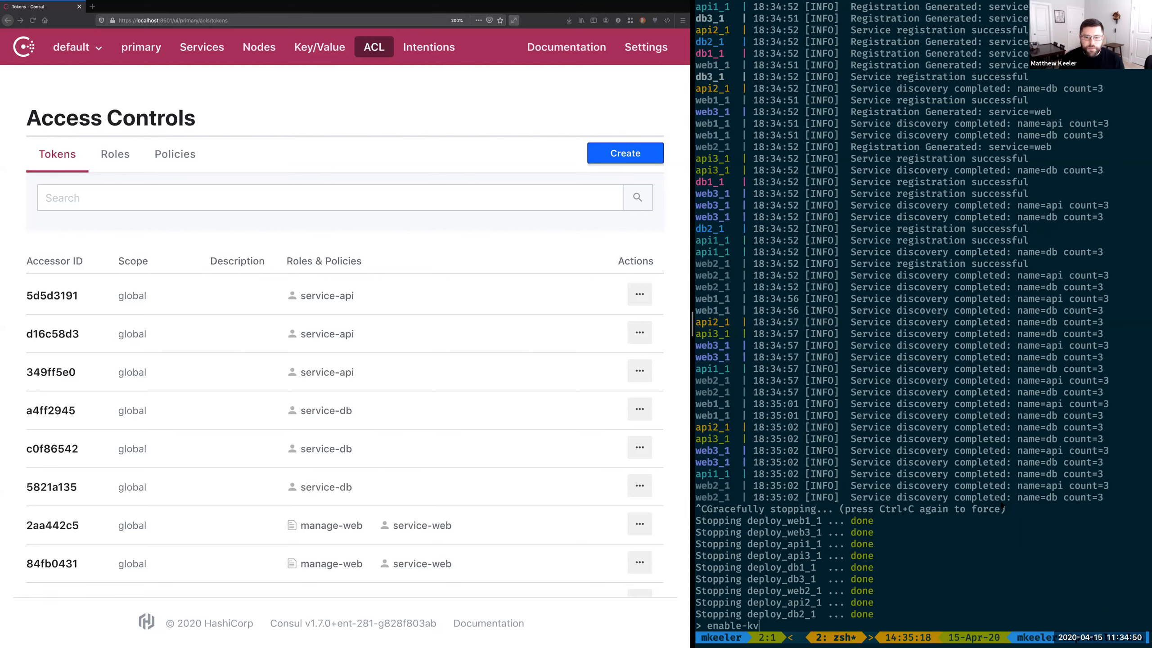
key(Return)
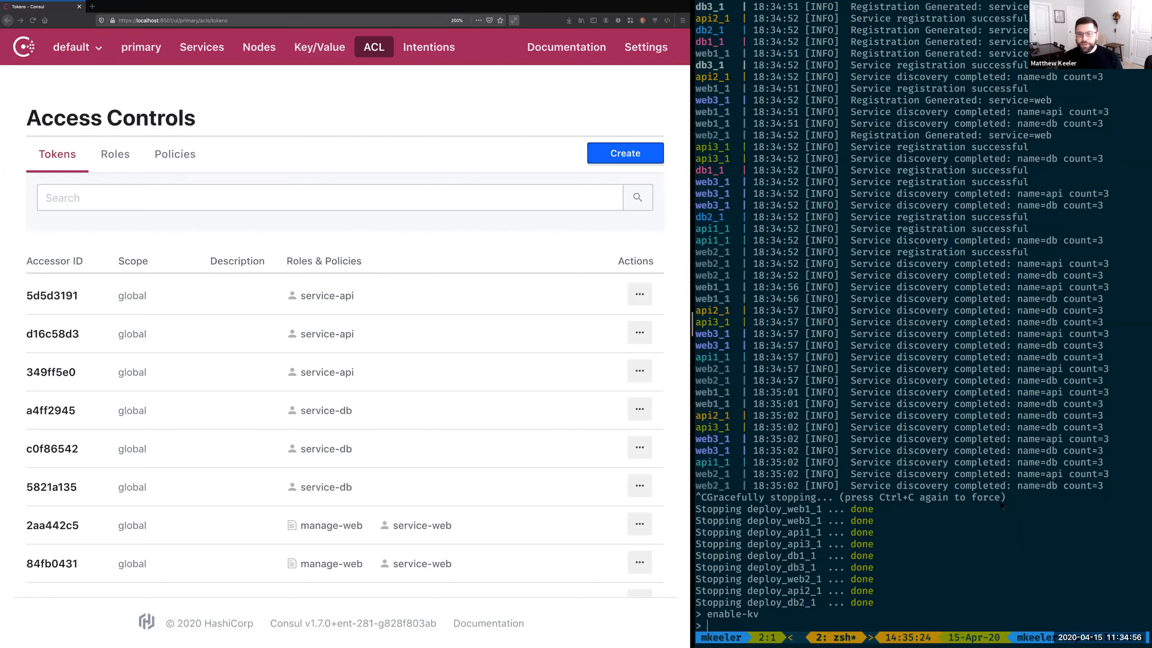
text(deploy-all)
key(Return)
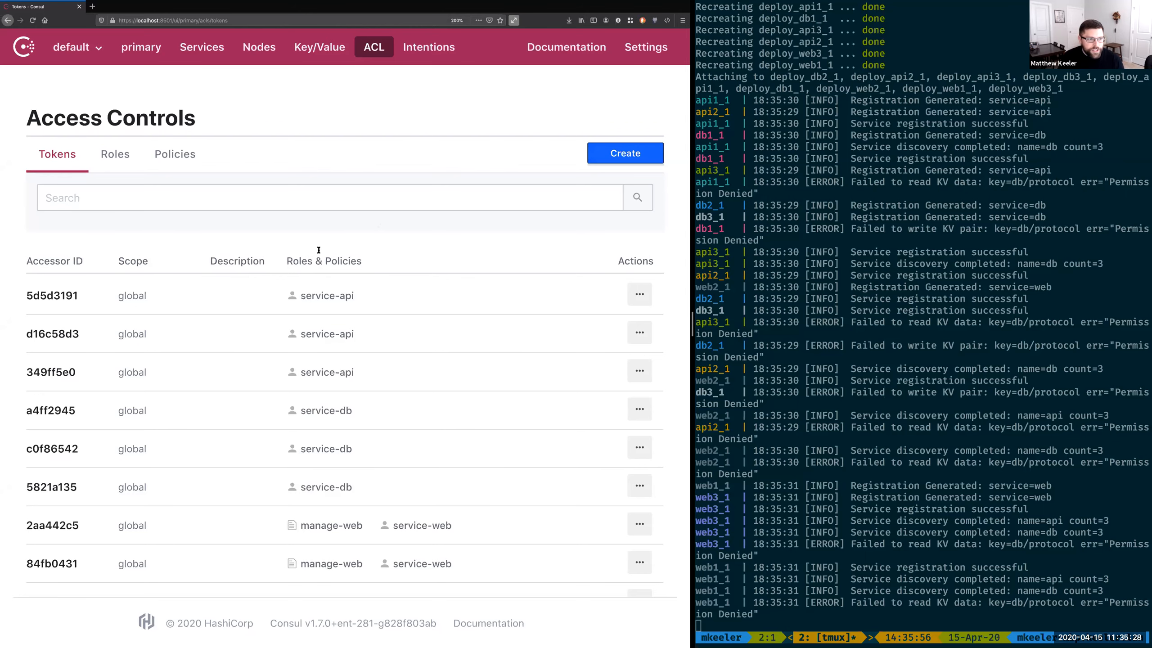
Step: Add a key "db/protocol" rule with policy "write" to the manage-db policy and save it
click(182, 155)
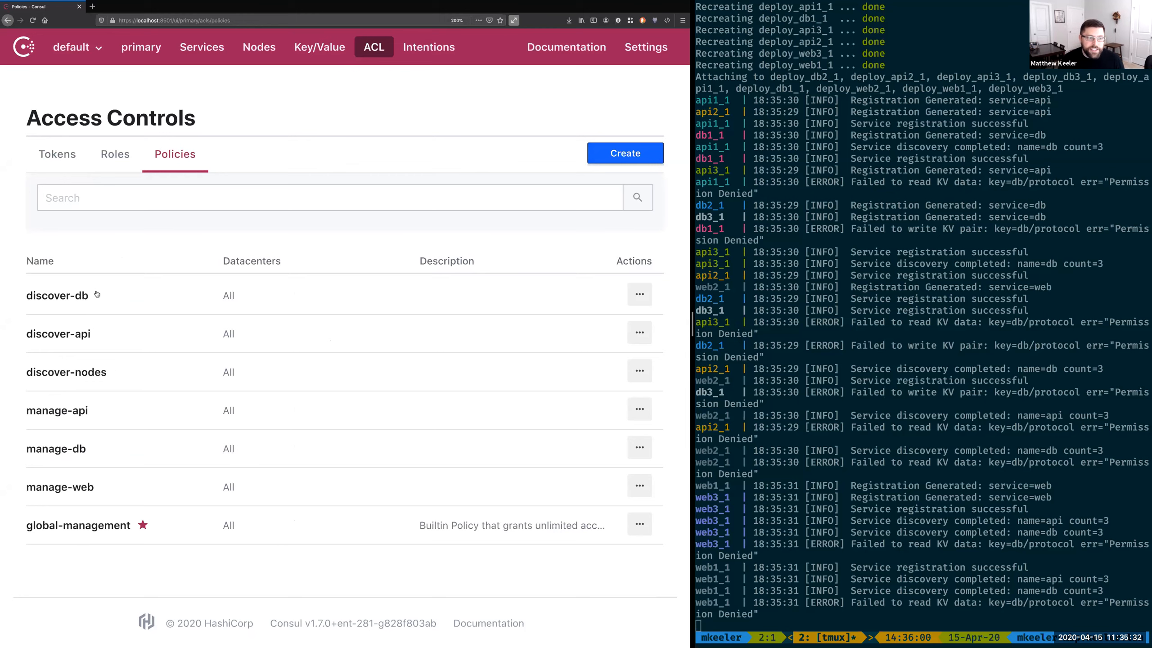
click(100, 442)
click(113, 476)
key(Return)
key(Return)
key(super+v)
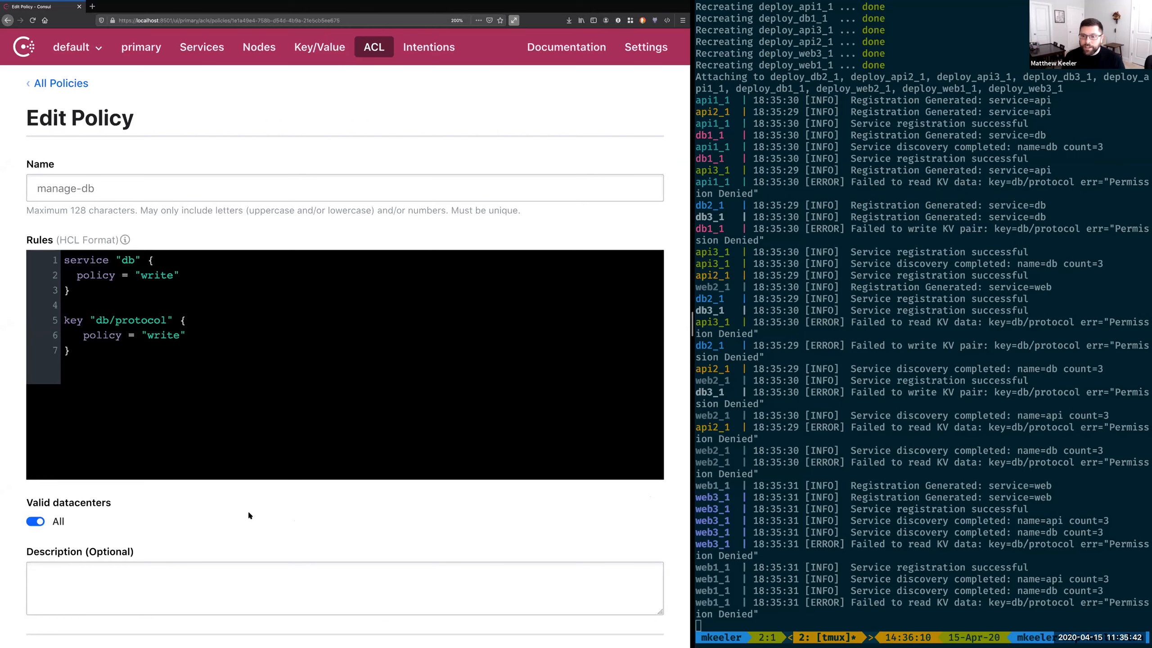
scroll(243, 530, down, 3)
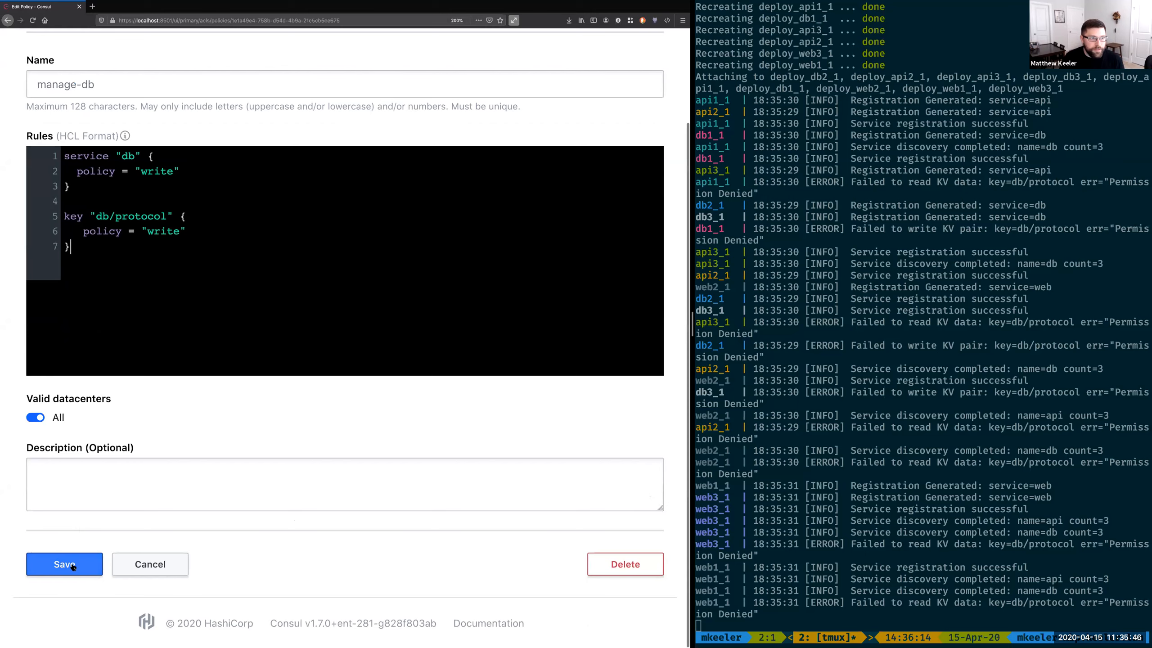
click(72, 566)
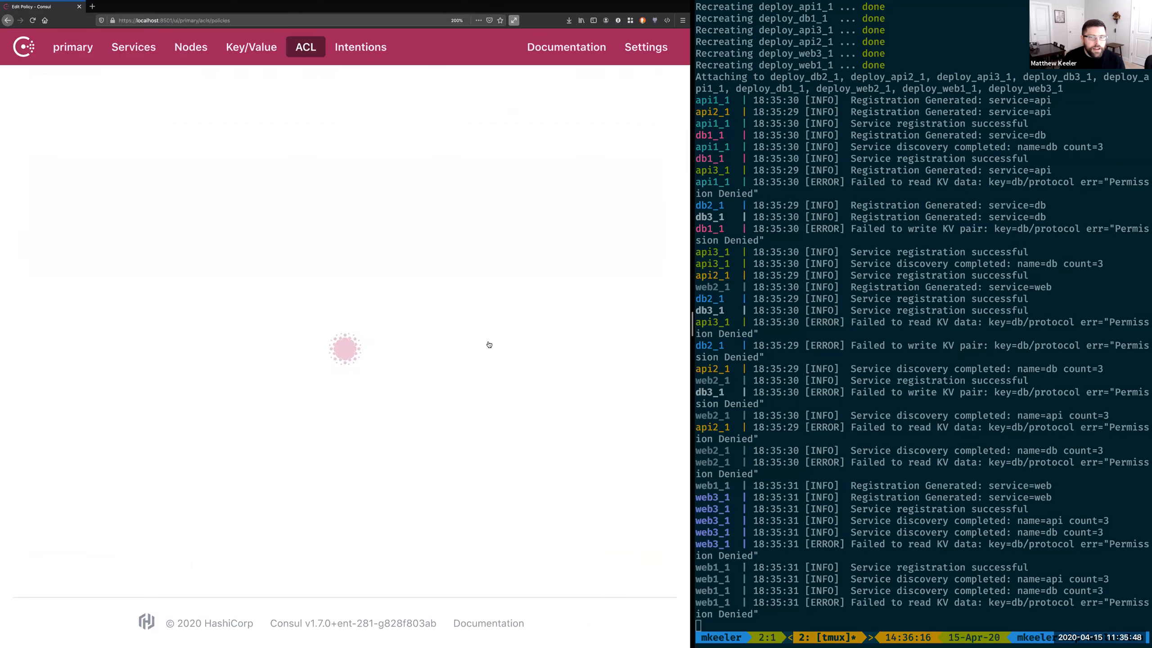
Step: Return the terminal to the live service log and check the messages about KV reads and writes
click(923, 587)
key(q)
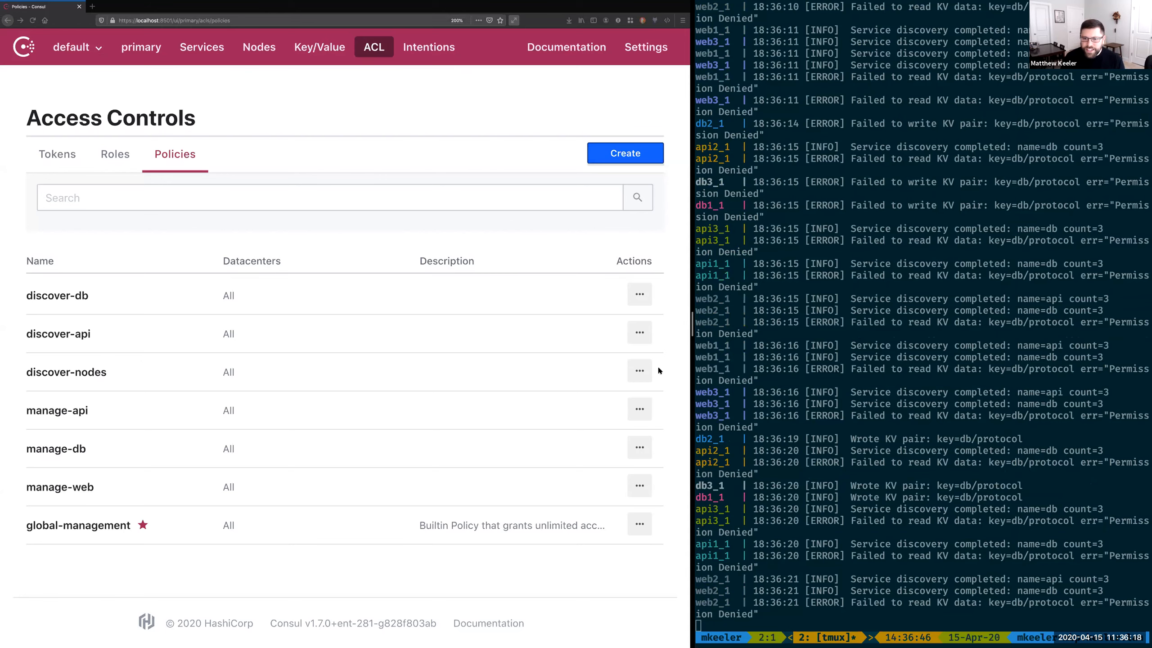
scroll(939, 435, down, 3)
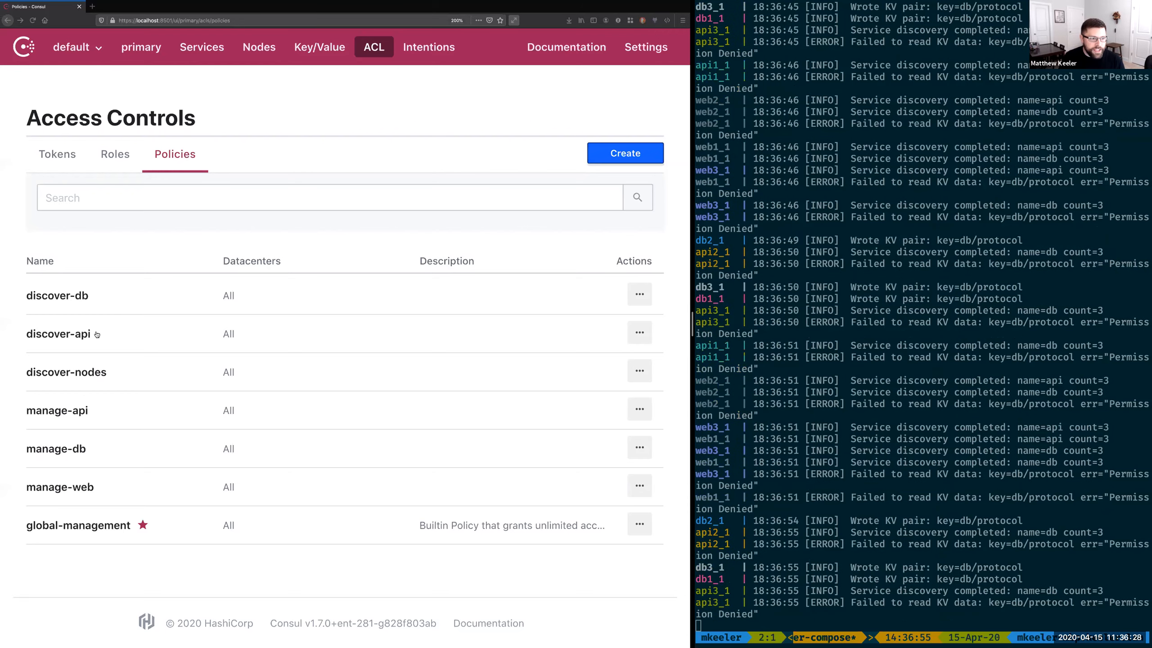
Step: Add a key "db/protocol" rule with policy "read" to the discover-db policy and save it
click(116, 299)
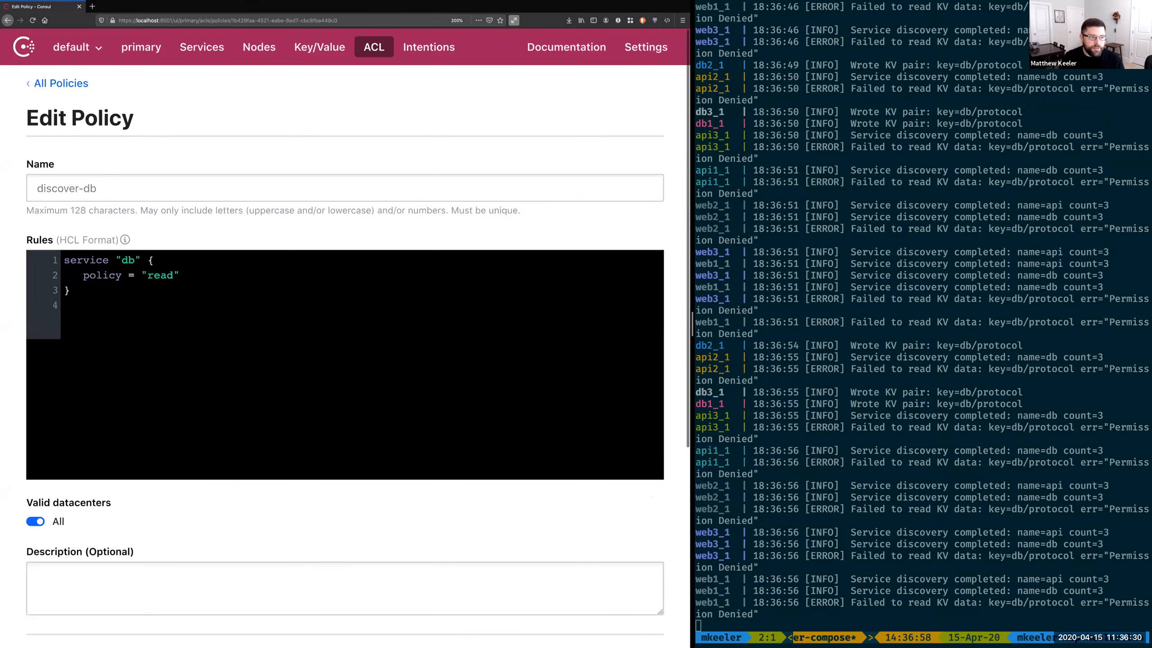
key(super+v)
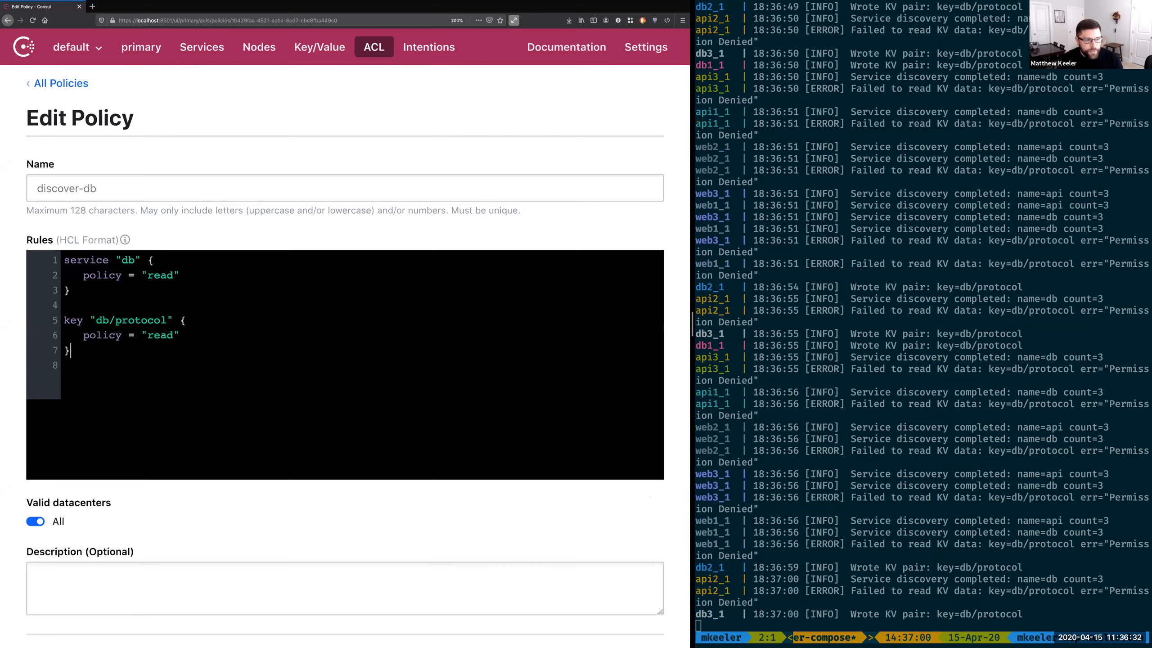
scroll(82, 554, down, 5)
click(68, 561)
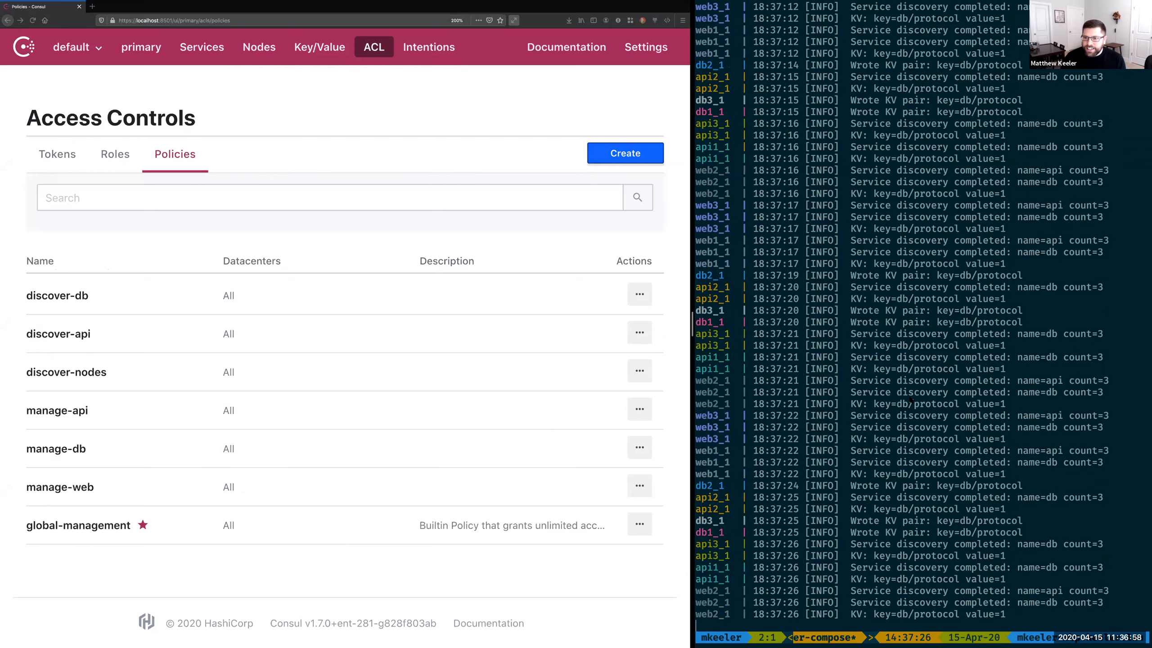
Step: Stop the running services, bring up the token list and run reset-demo in the terminal
key(ctrl+c)
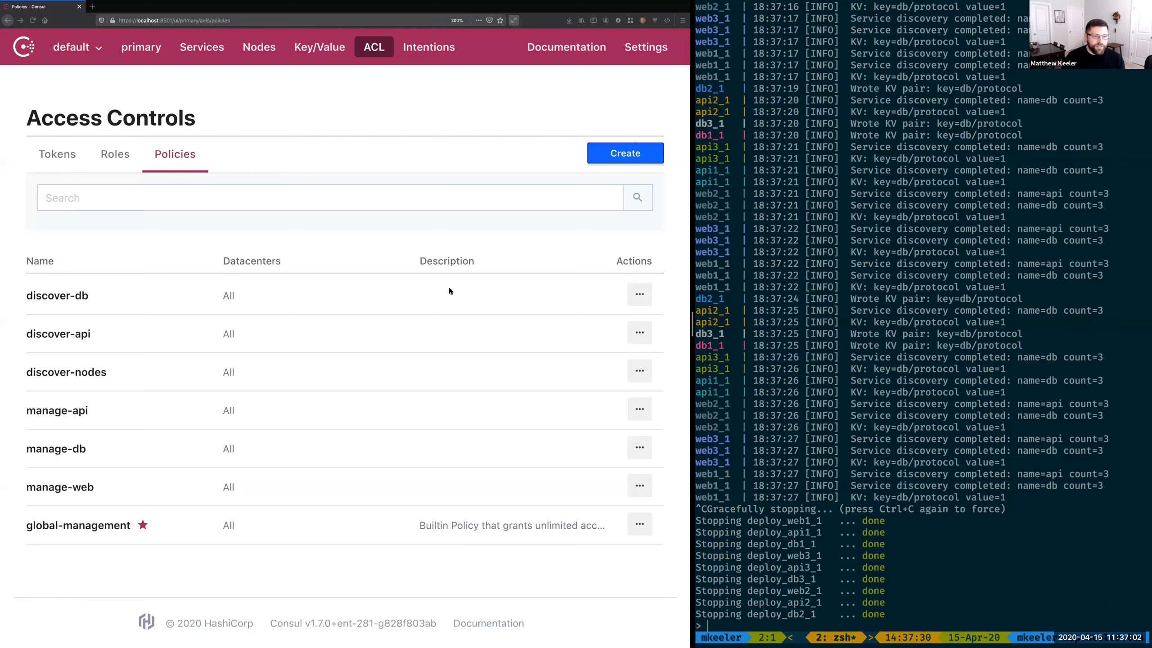
click(72, 164)
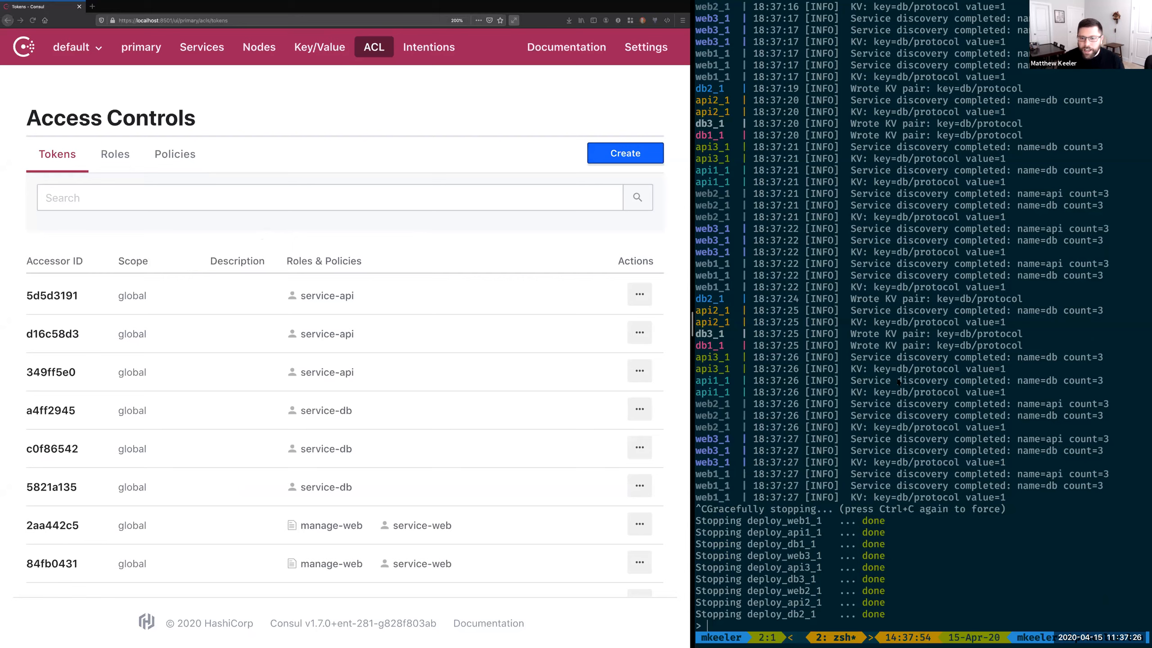
text(reset-demo)
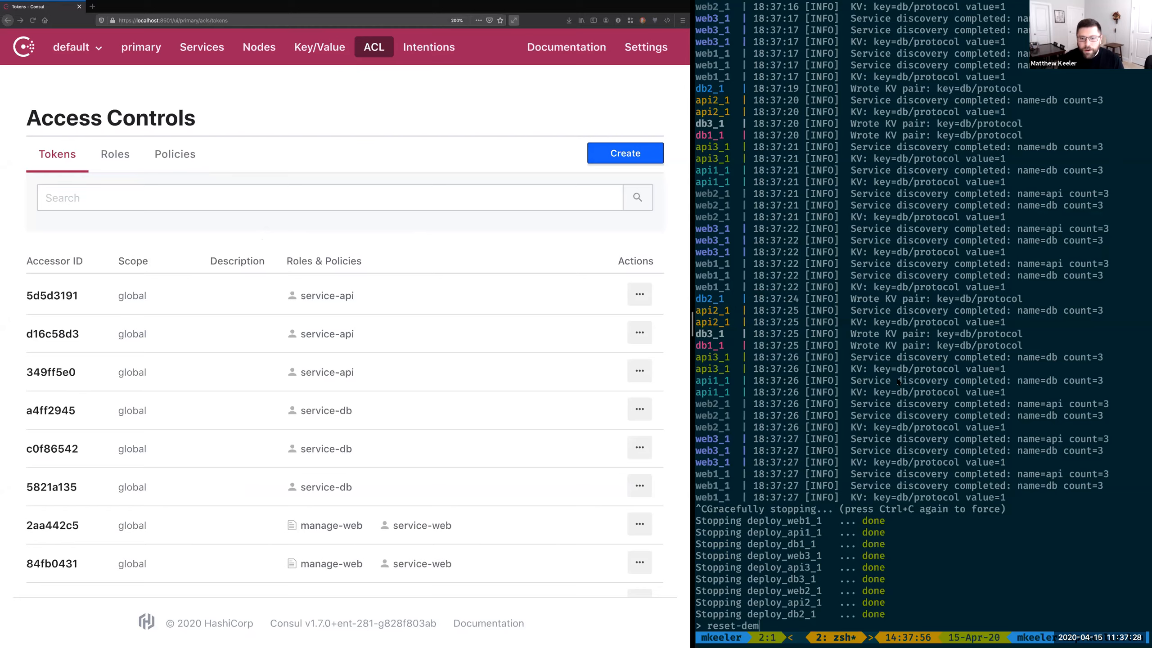
key(Return)
Step: Switch to the Google Slides presentation and advance to the Namespaces and ACLs slide
key(ctrl+Left)
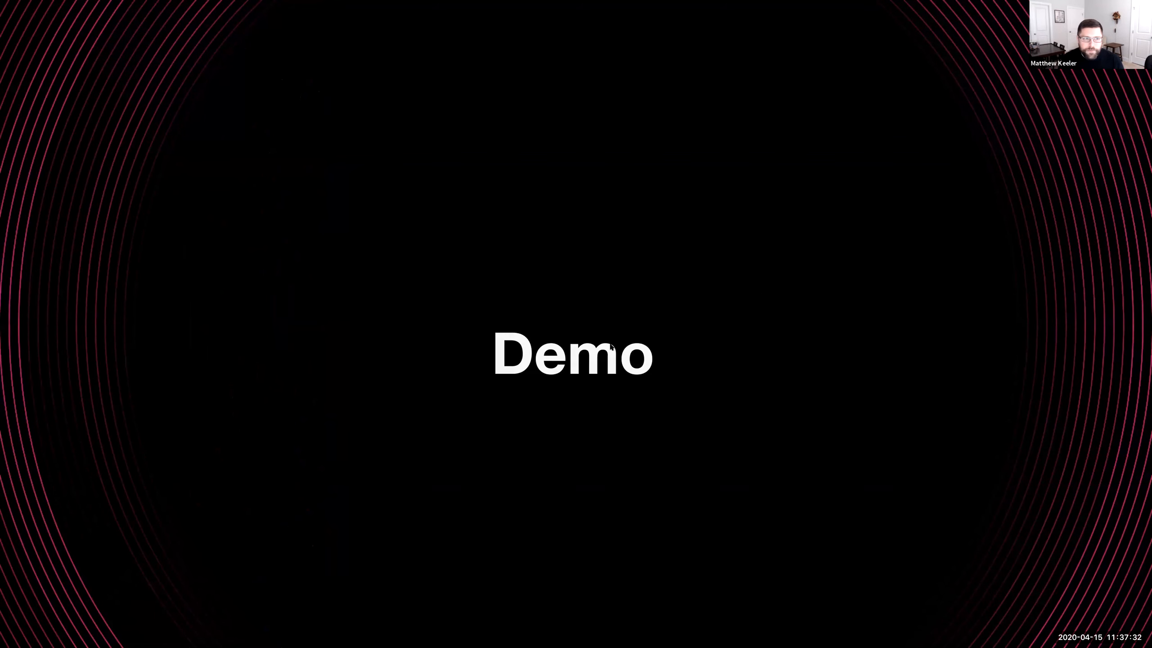
key(Right)
mouse_move(574, 12)
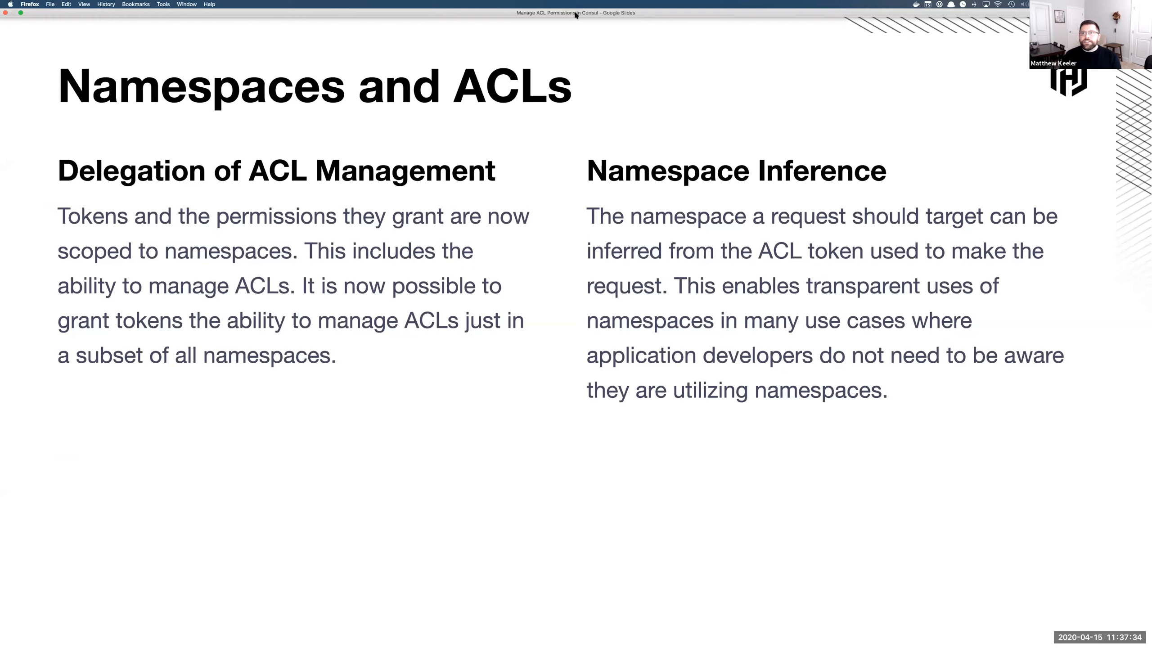
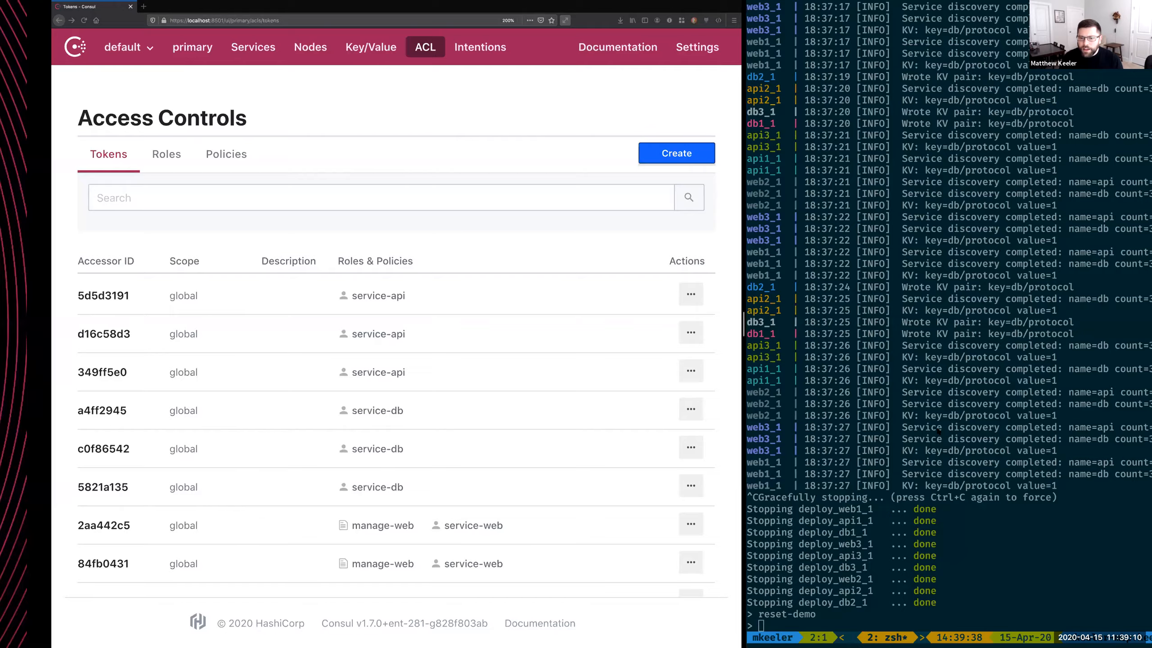
Step: Reload the token list and run deploy-web in the terminal to start the web services
key(super+r)
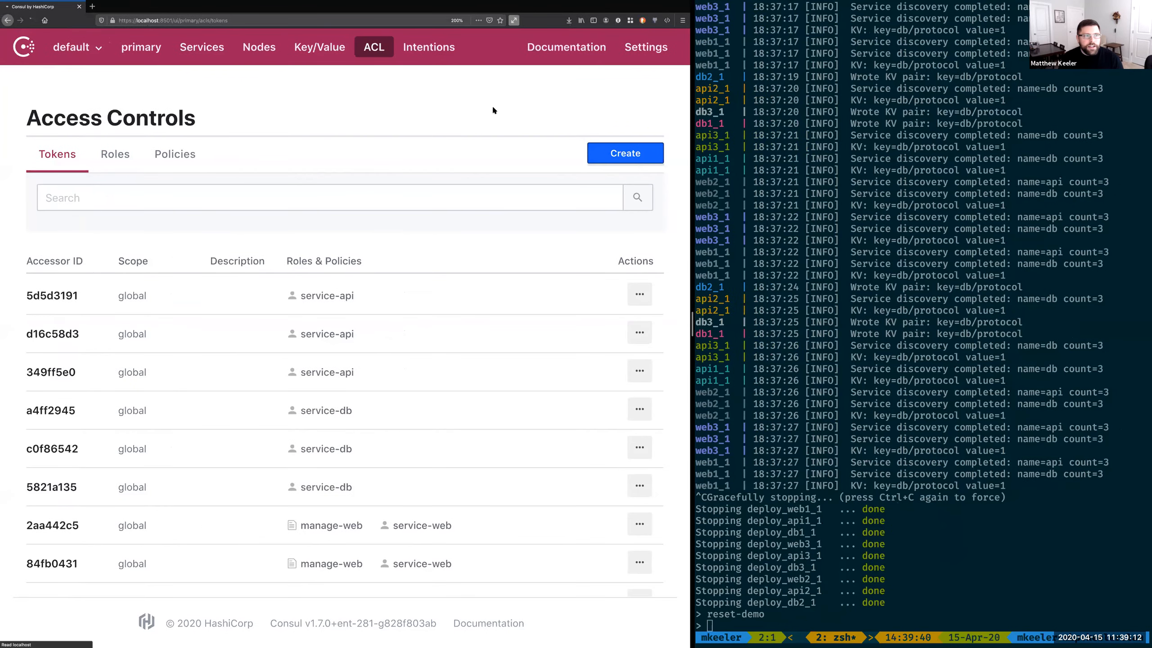
click(990, 404)
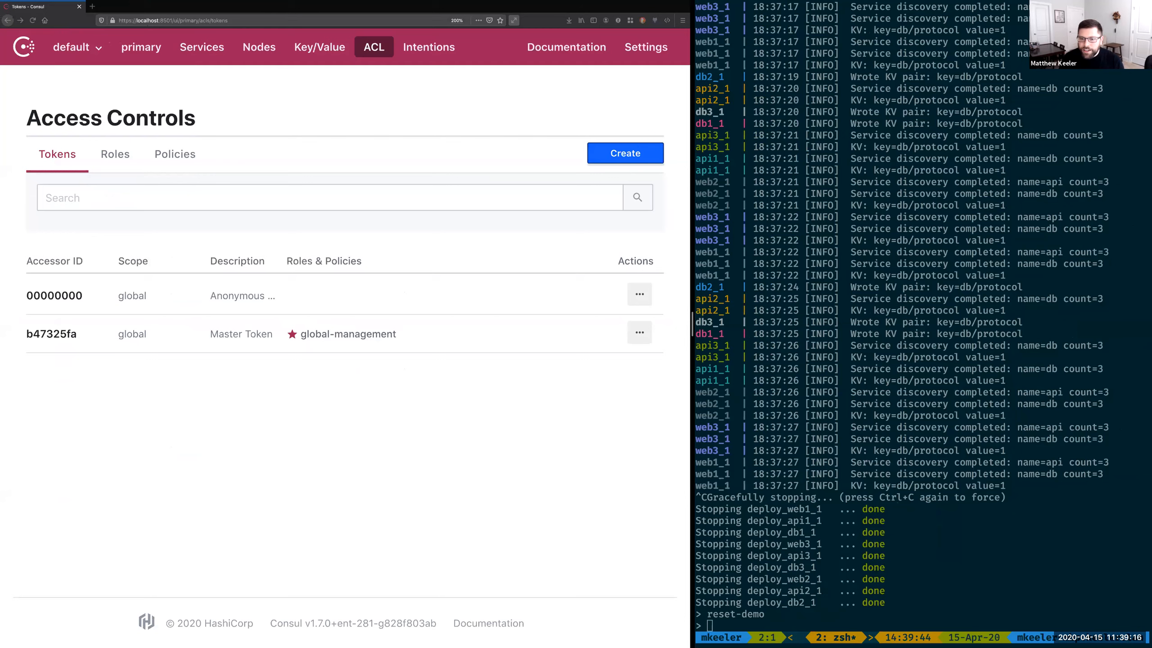
text(deploy-web)
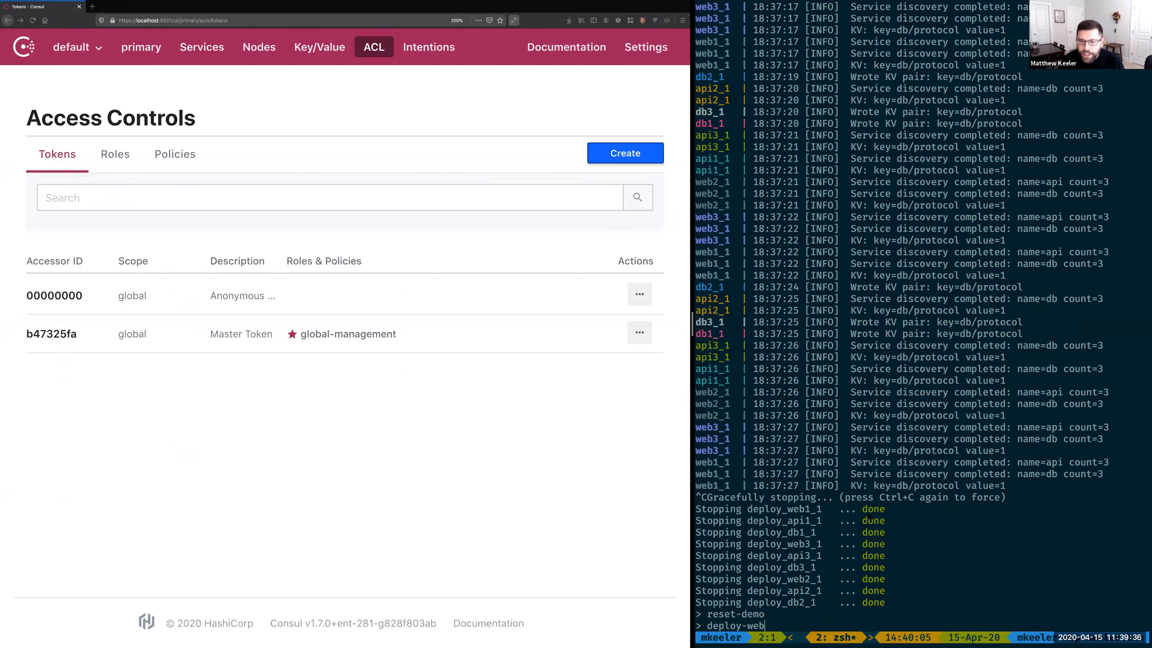
key(Return)
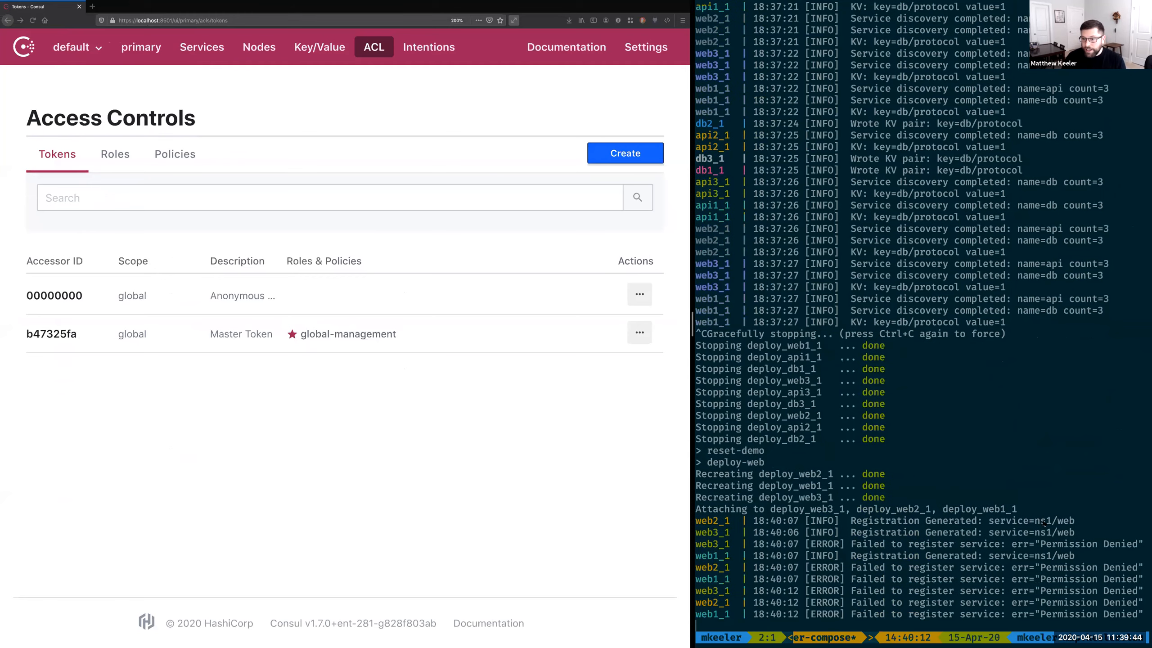
click(253, 489)
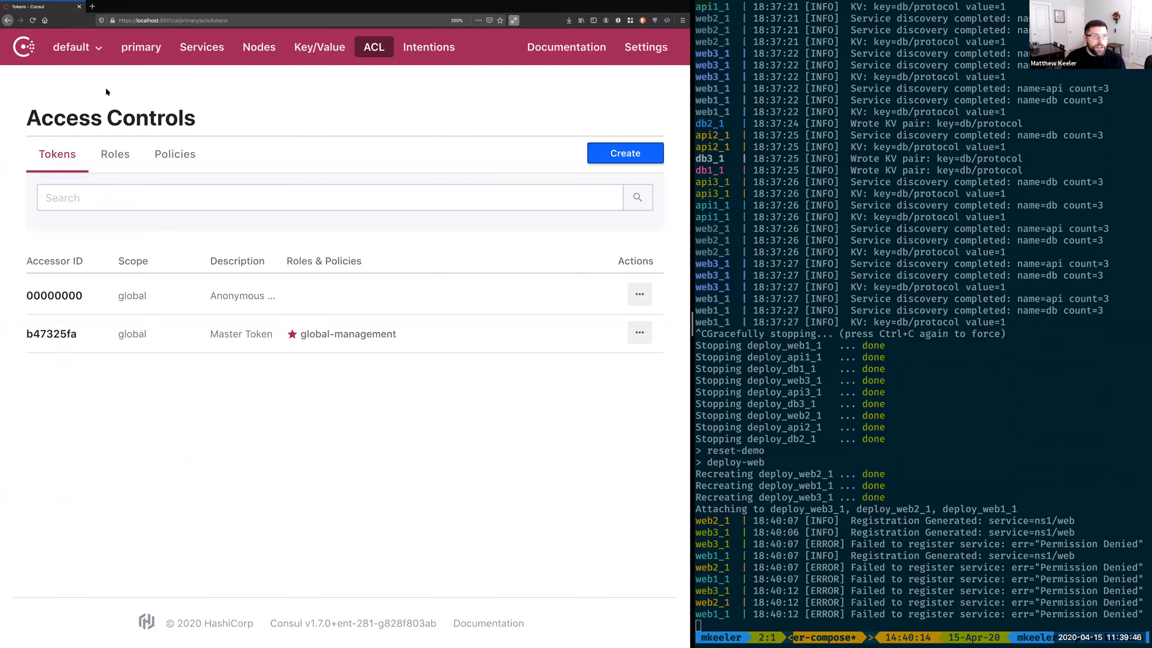
Step: Create a namespace named ns1 without any roles or policies and save it
click(85, 48)
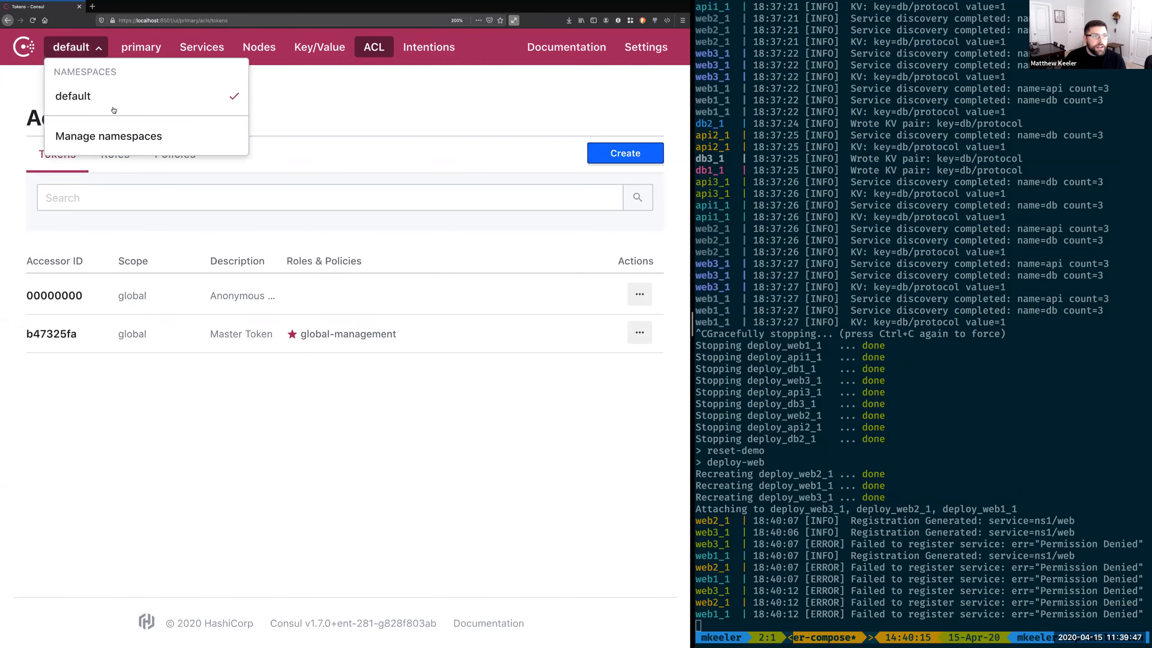
click(105, 135)
click(615, 120)
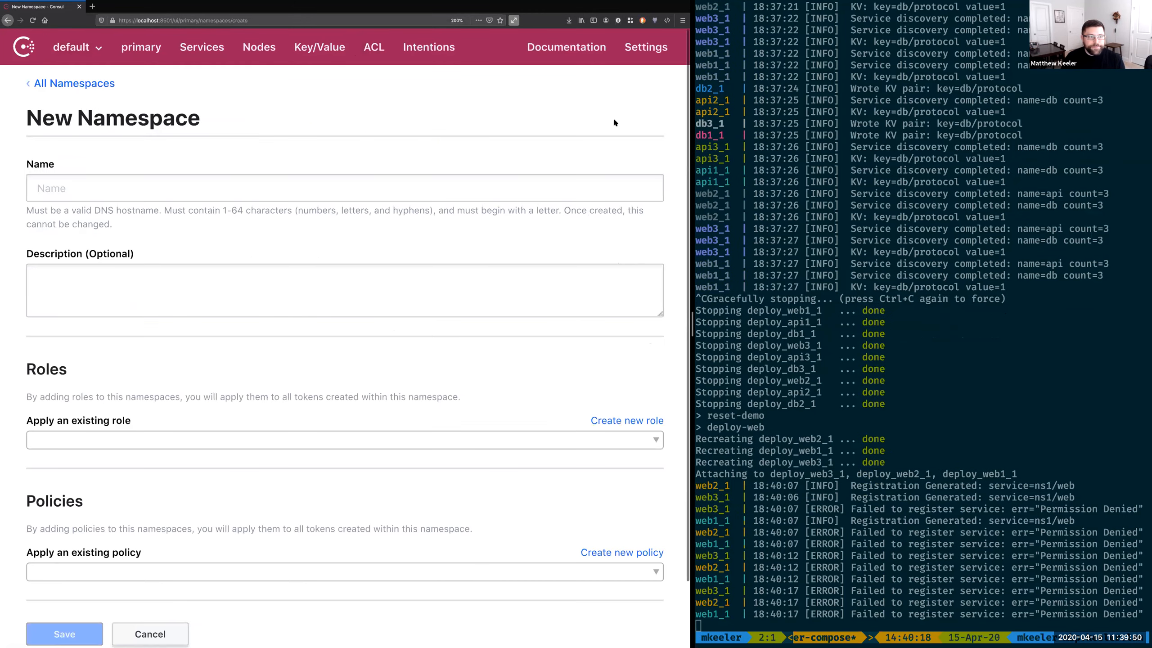
text(ns1)
click(247, 230)
scroll(231, 141, down, 3)
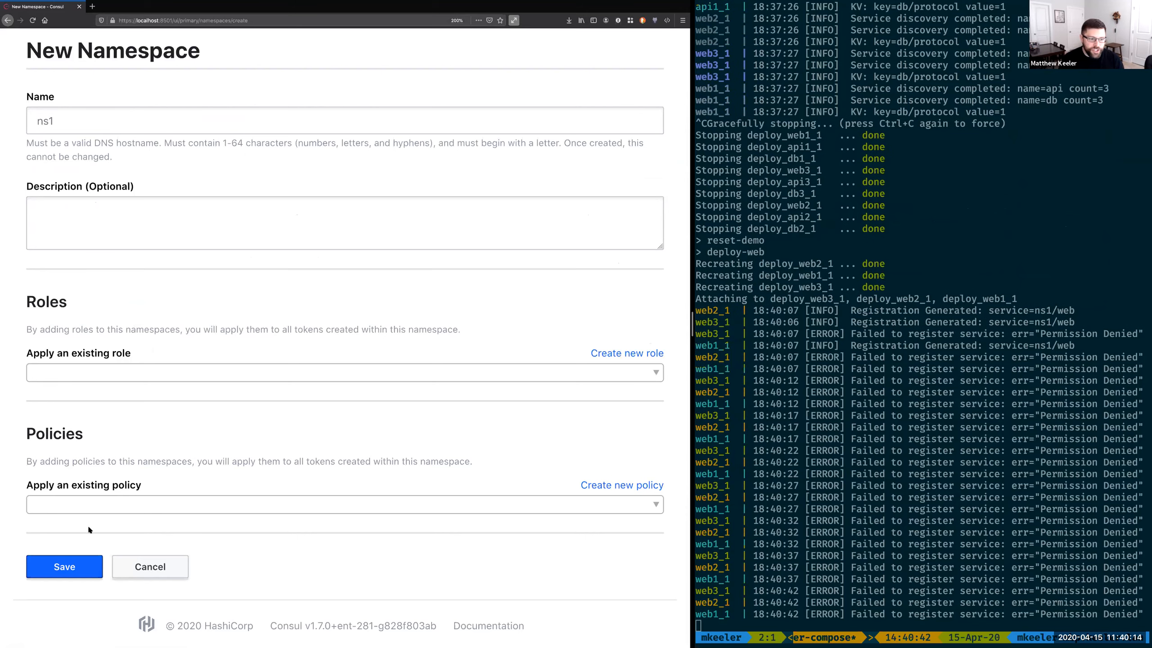
click(65, 568)
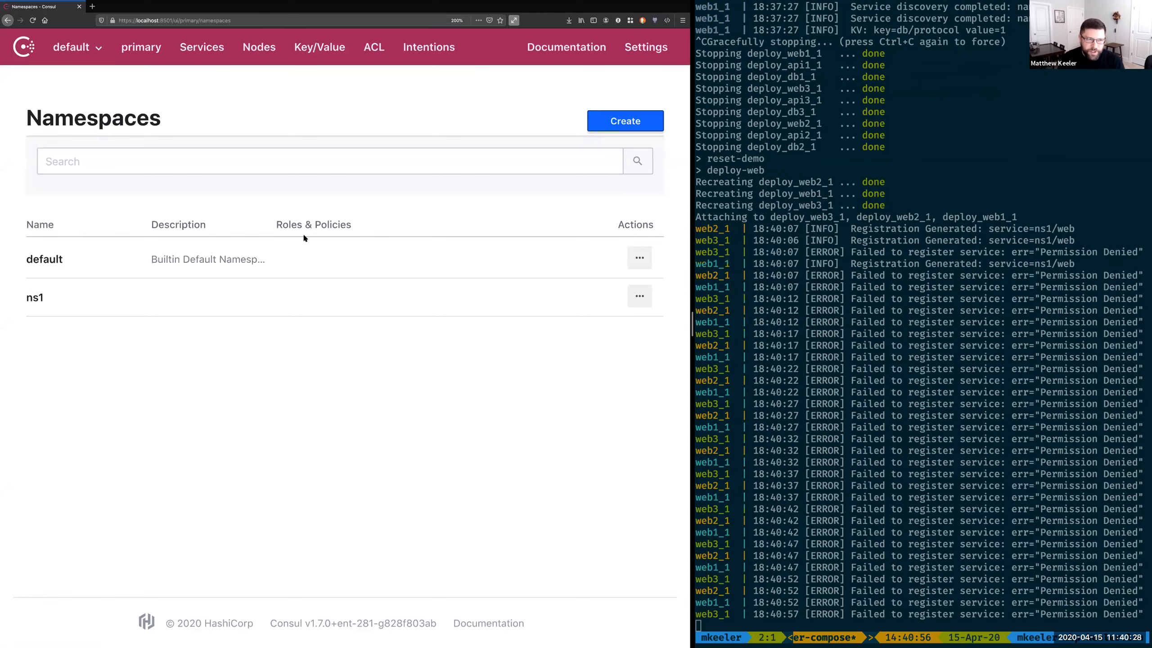
Step: Review the available namespaces, then open the access controls and switch them to the ns1 namespace
click(85, 47)
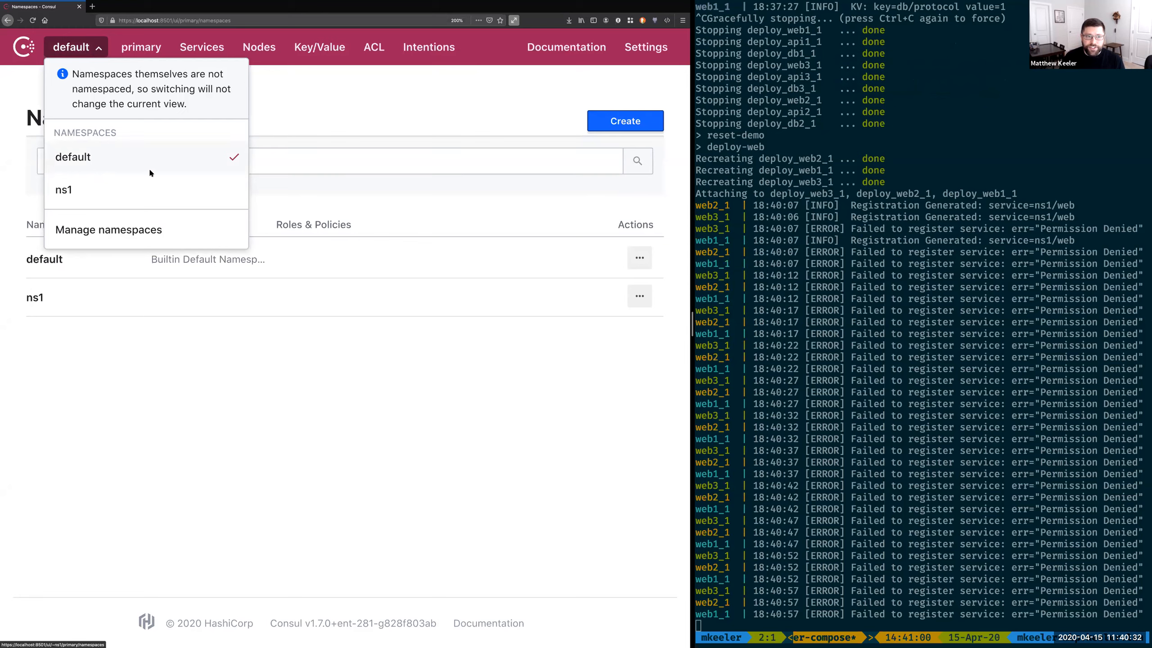
click(313, 108)
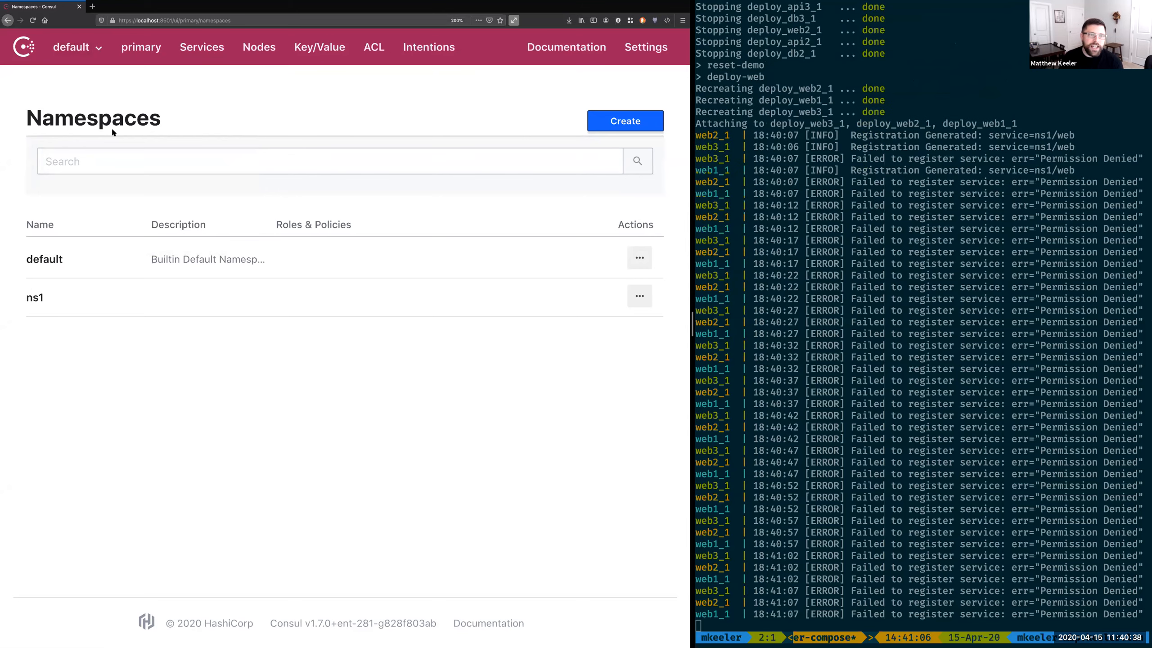
click(374, 47)
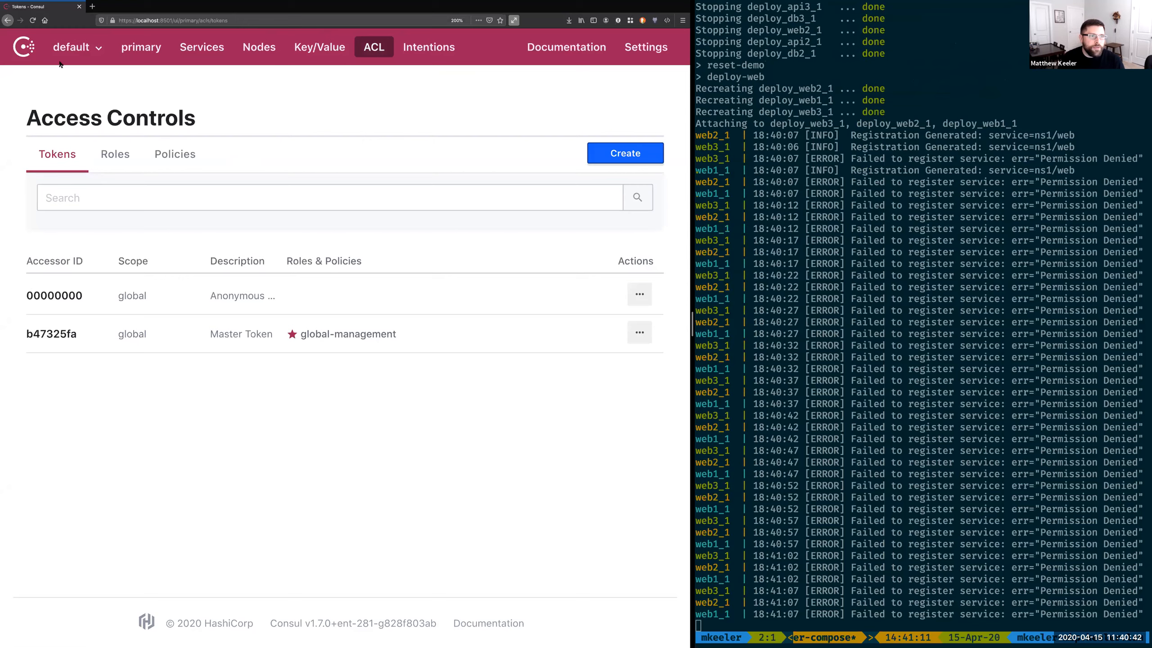
click(70, 48)
click(74, 125)
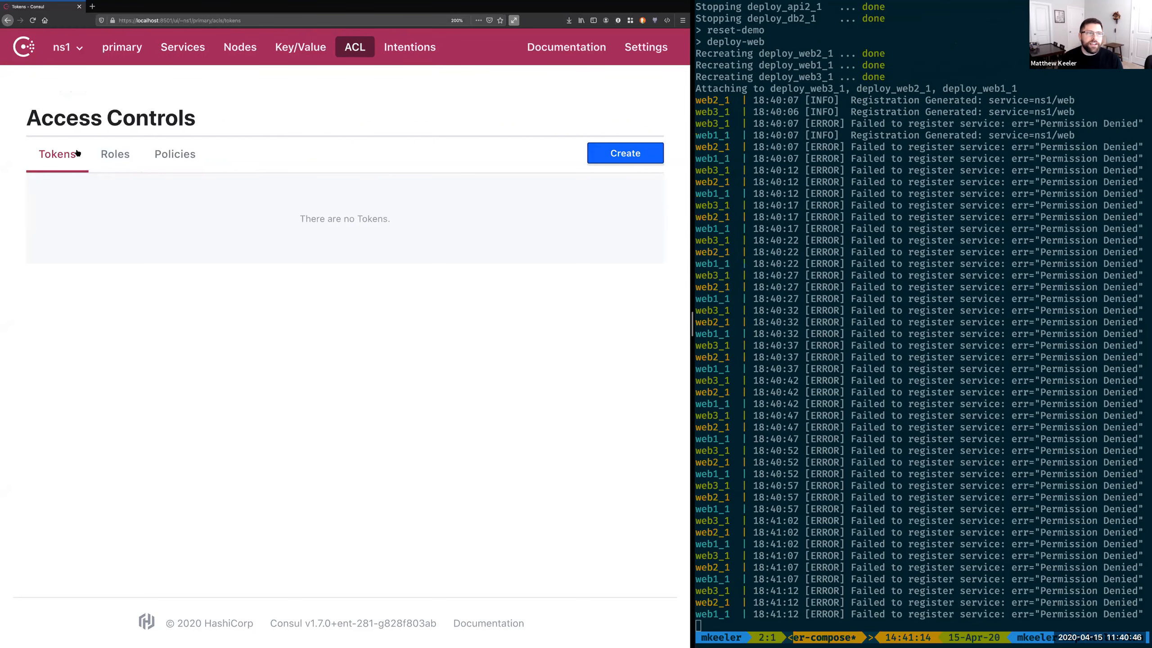
Step: Check the roles and policies of the ns1 namespace and examine the rules of its namespace-management policy
click(122, 153)
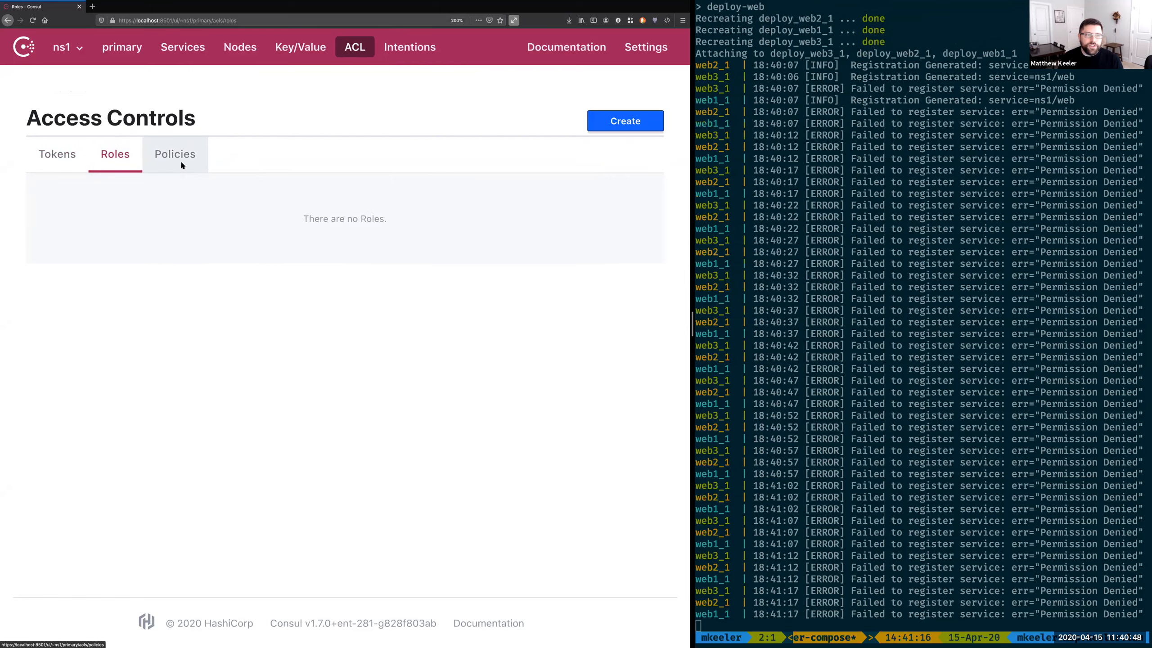
click(180, 160)
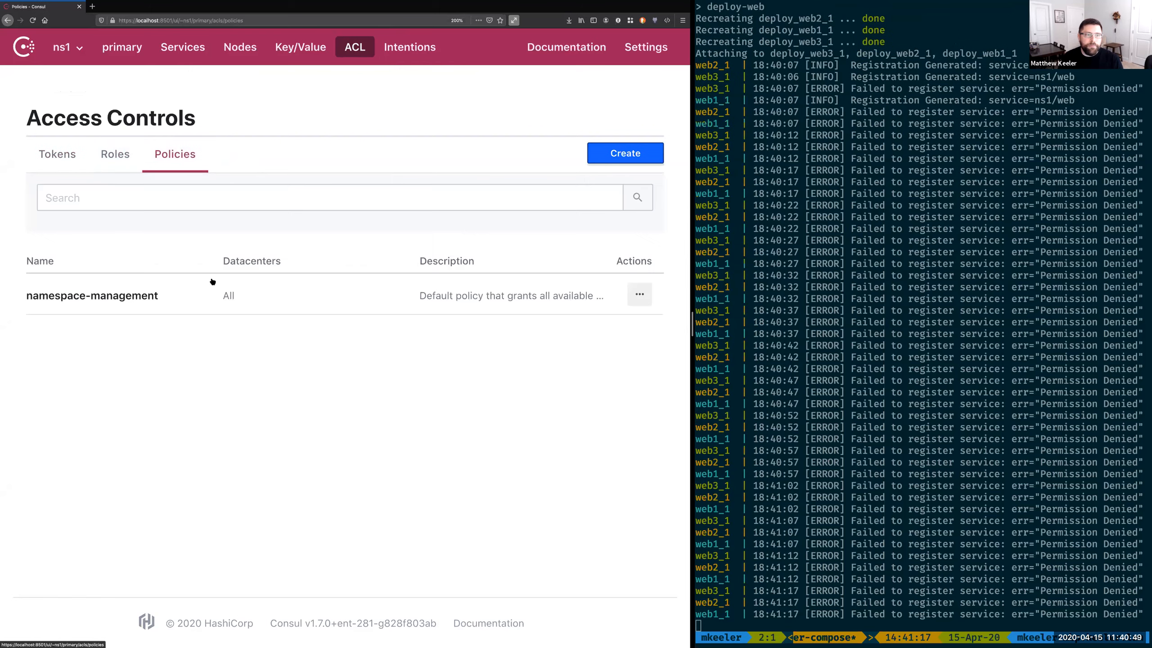
click(140, 295)
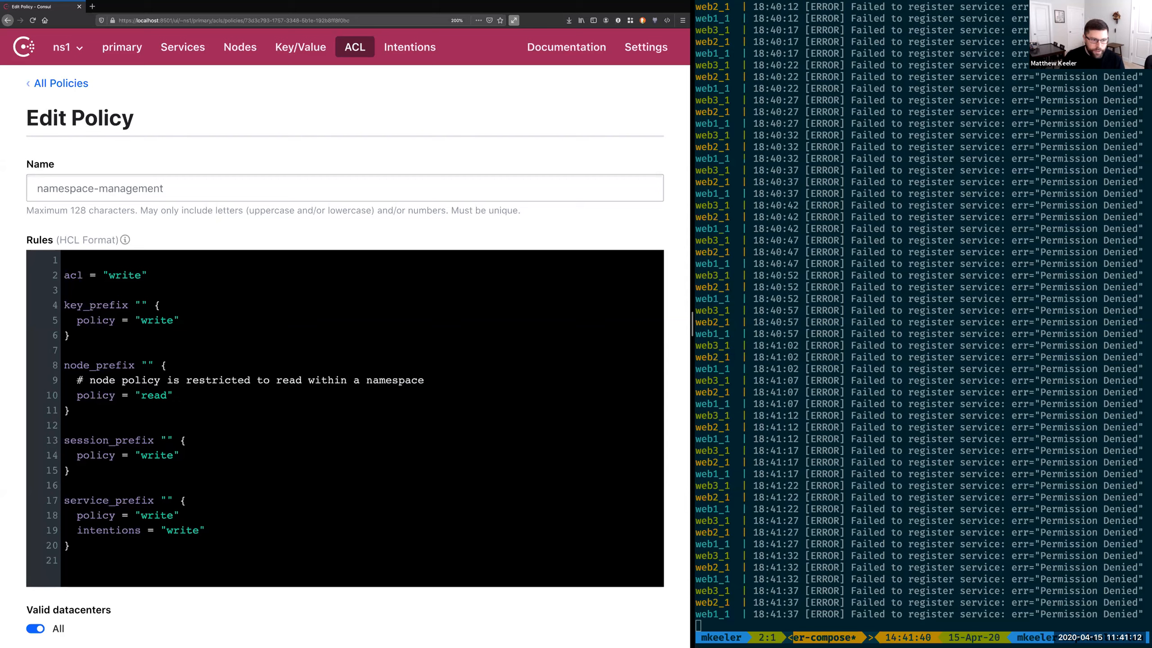
scroll(146, 500, down, 5)
click(150, 389)
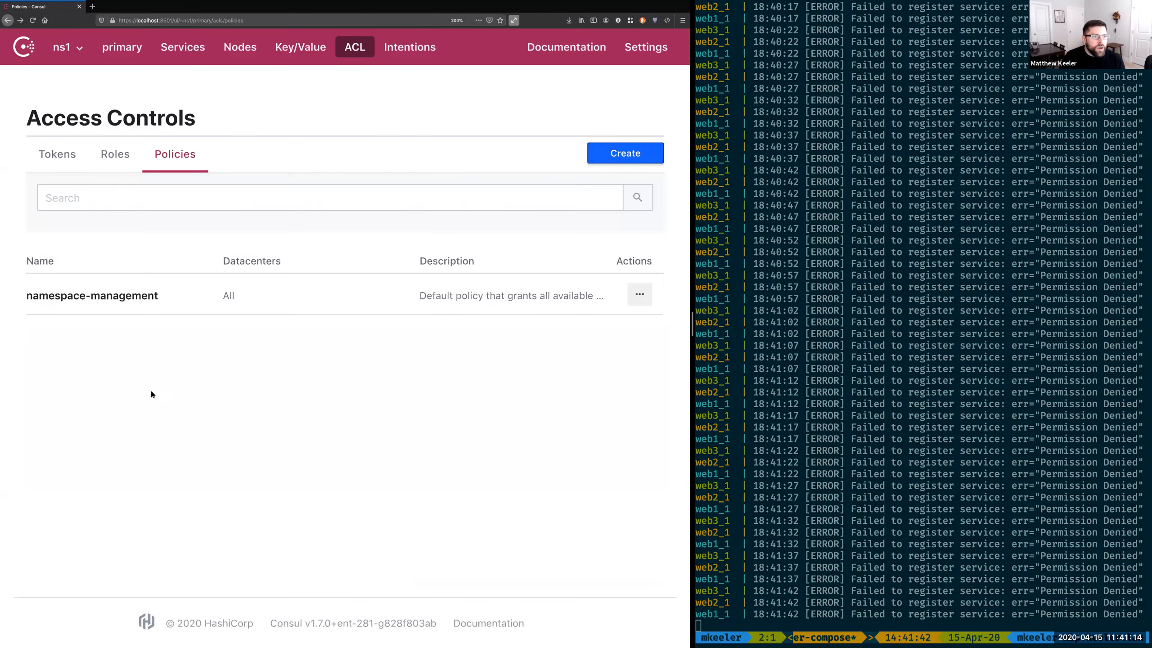
Step: Create a token in the ns1 namespace with the namespace-management policy applied and save it
click(75, 157)
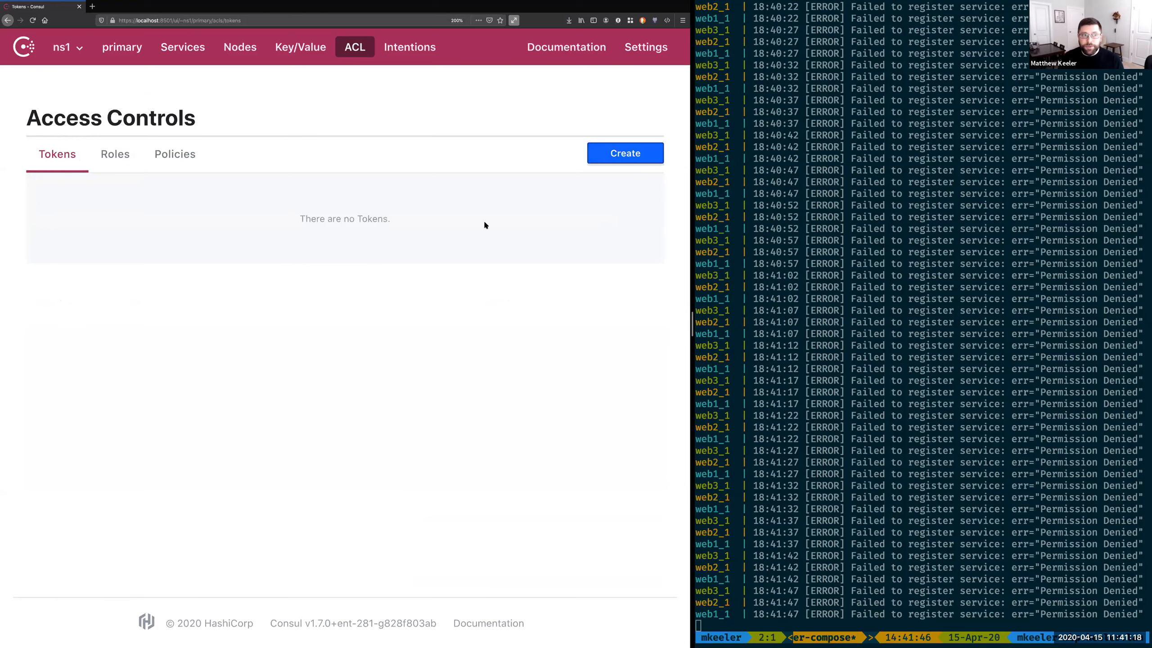
click(634, 154)
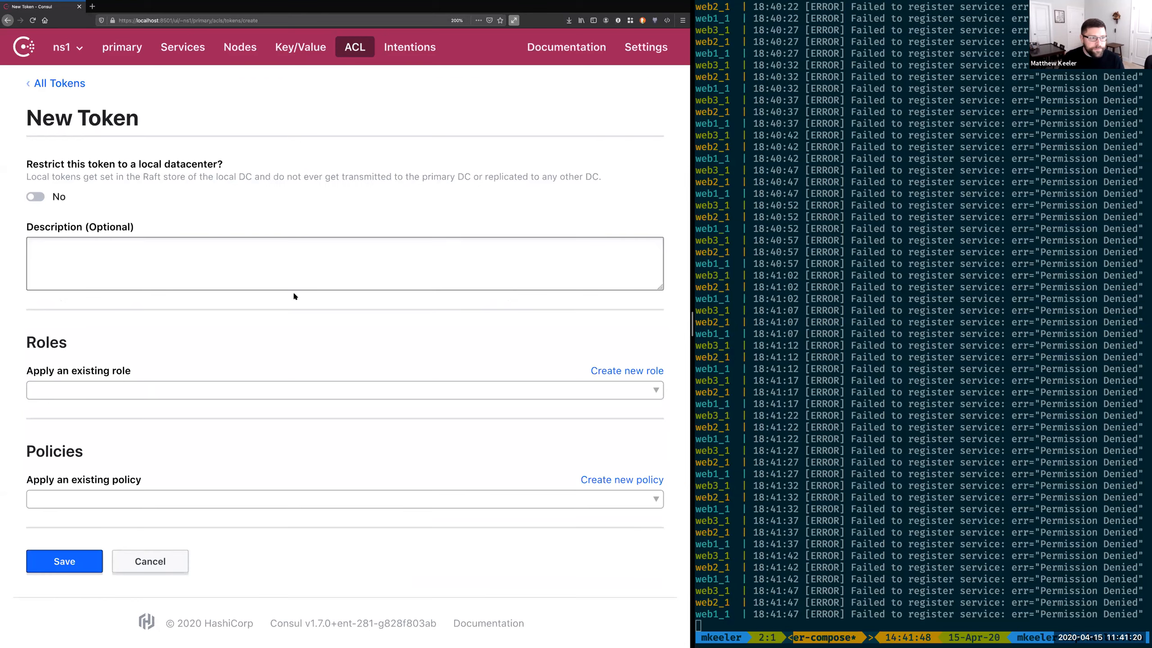
click(133, 498)
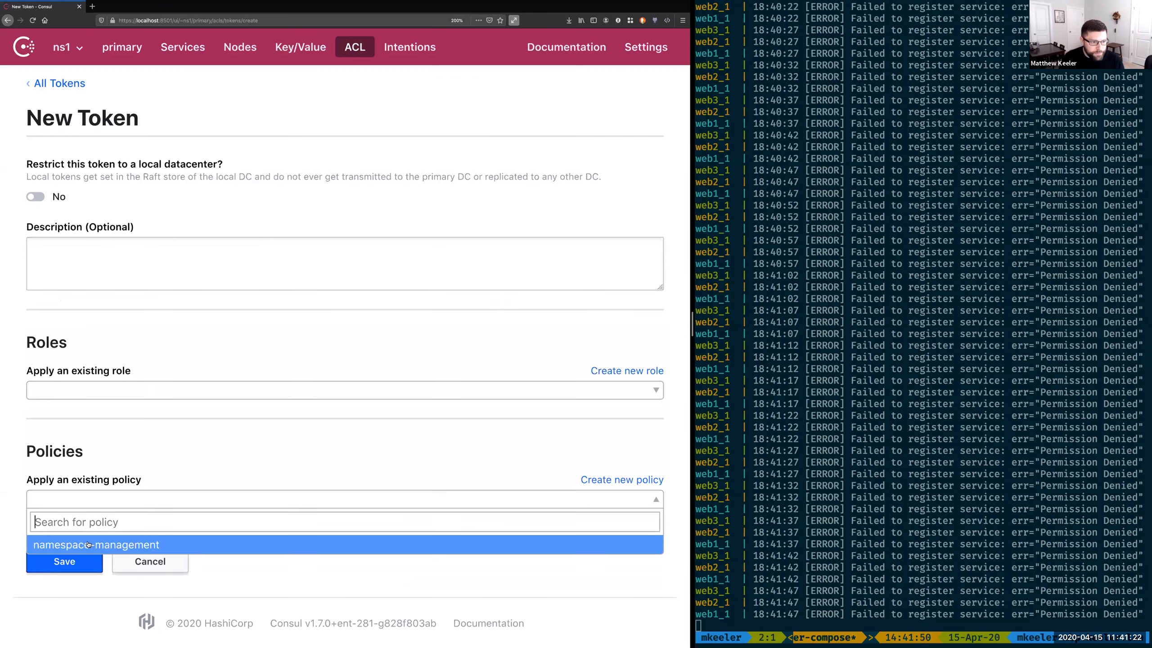
click(88, 544)
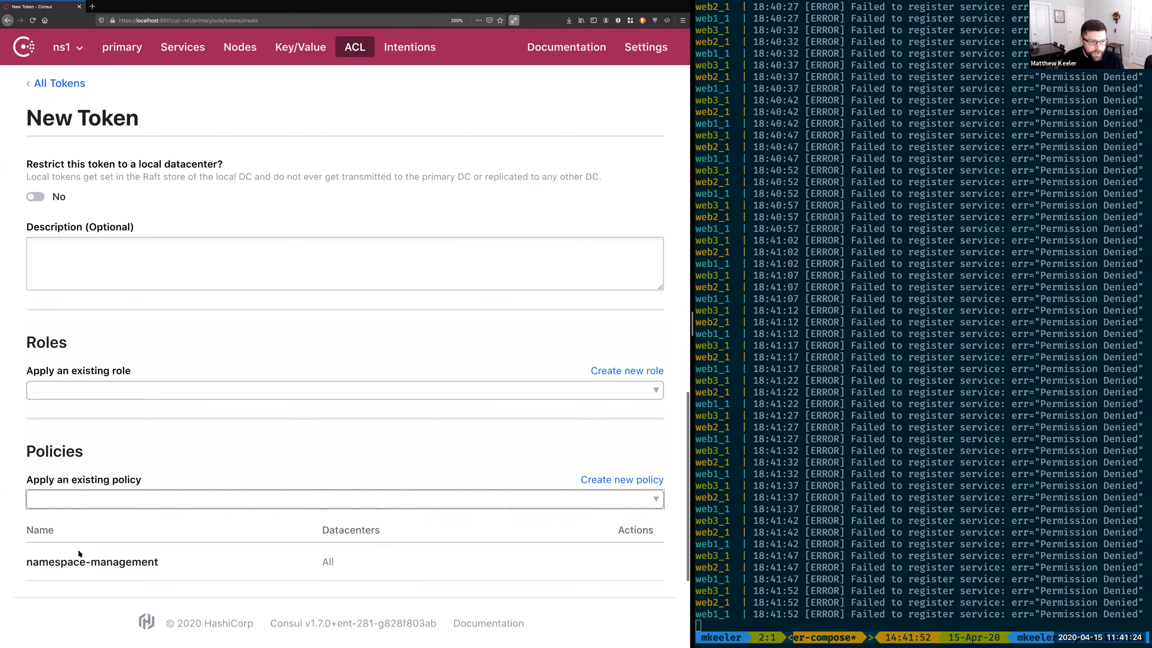
scroll(79, 553, down, 1)
click(66, 598)
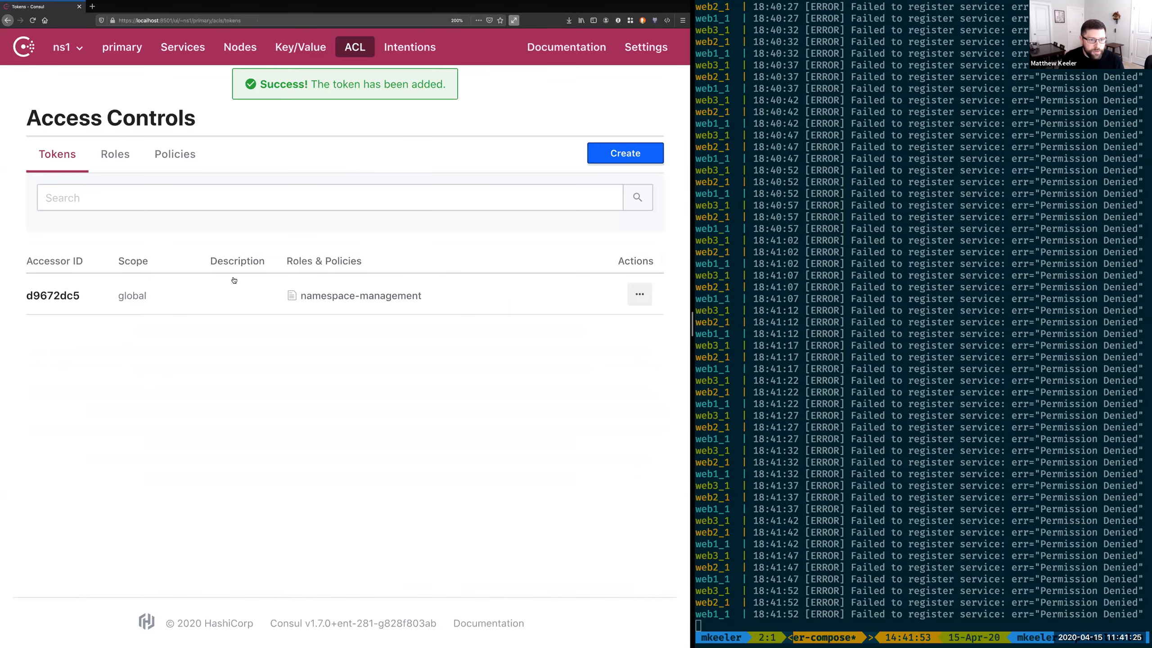
Step: Use the new namespace-management token for the current session and check the namespace selector
click(640, 295)
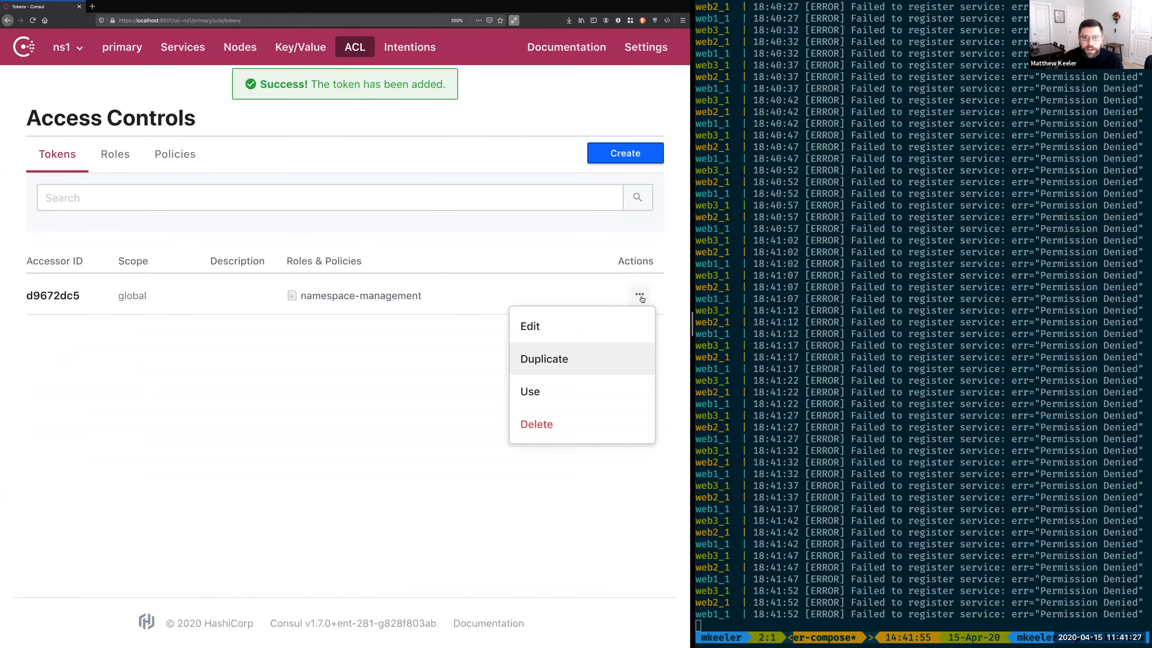
click(538, 391)
click(539, 392)
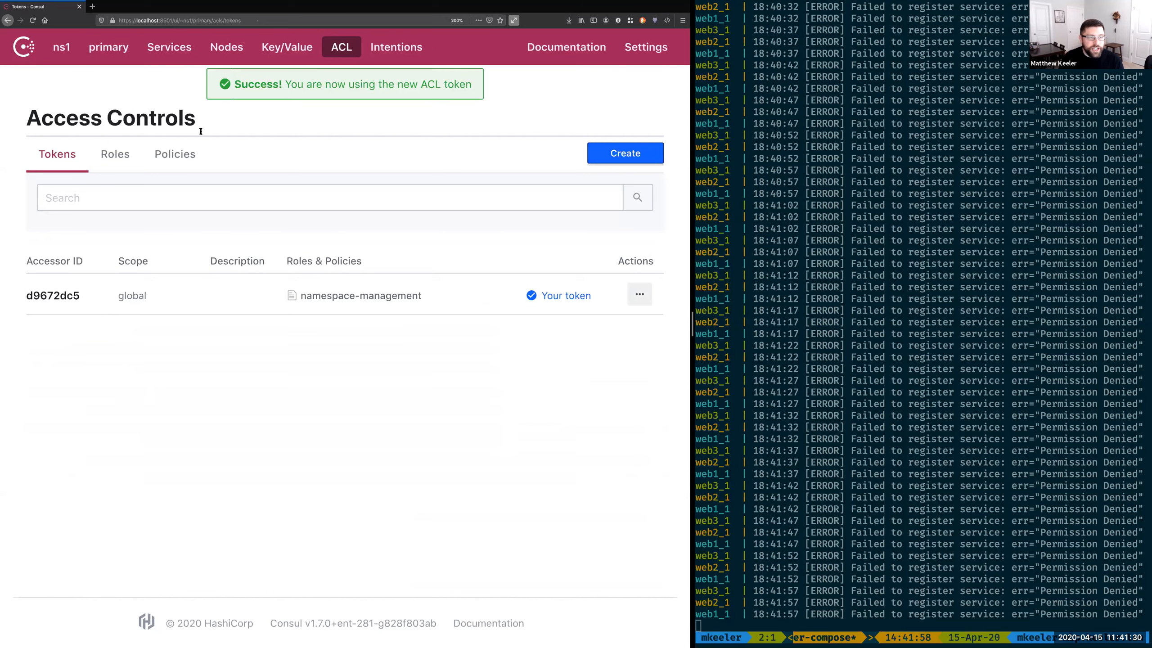
double_click(66, 49)
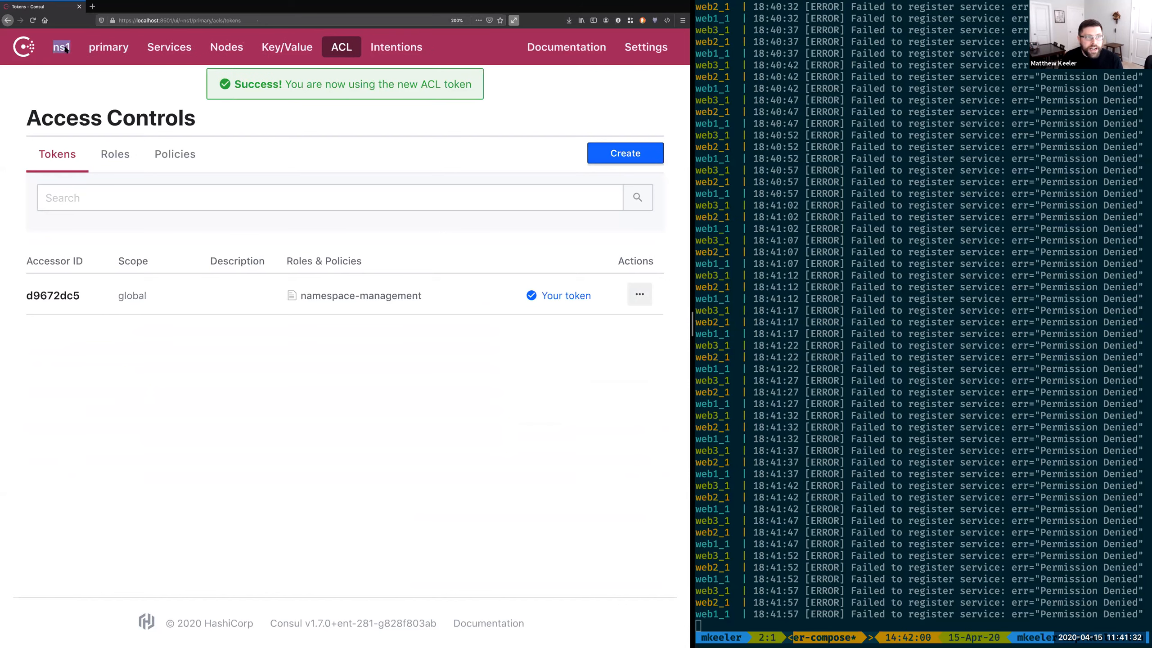
click(65, 49)
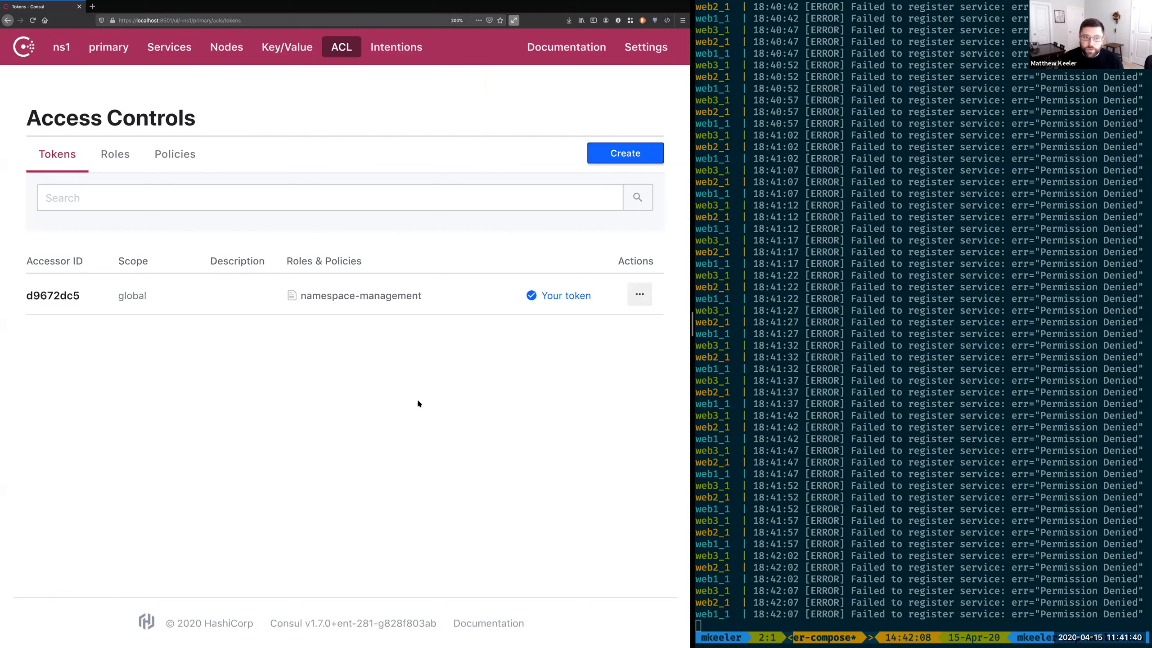
Step: Start a new policy named manage-web and paste in a service "web" rule with policy "write"
click(175, 154)
click(660, 157)
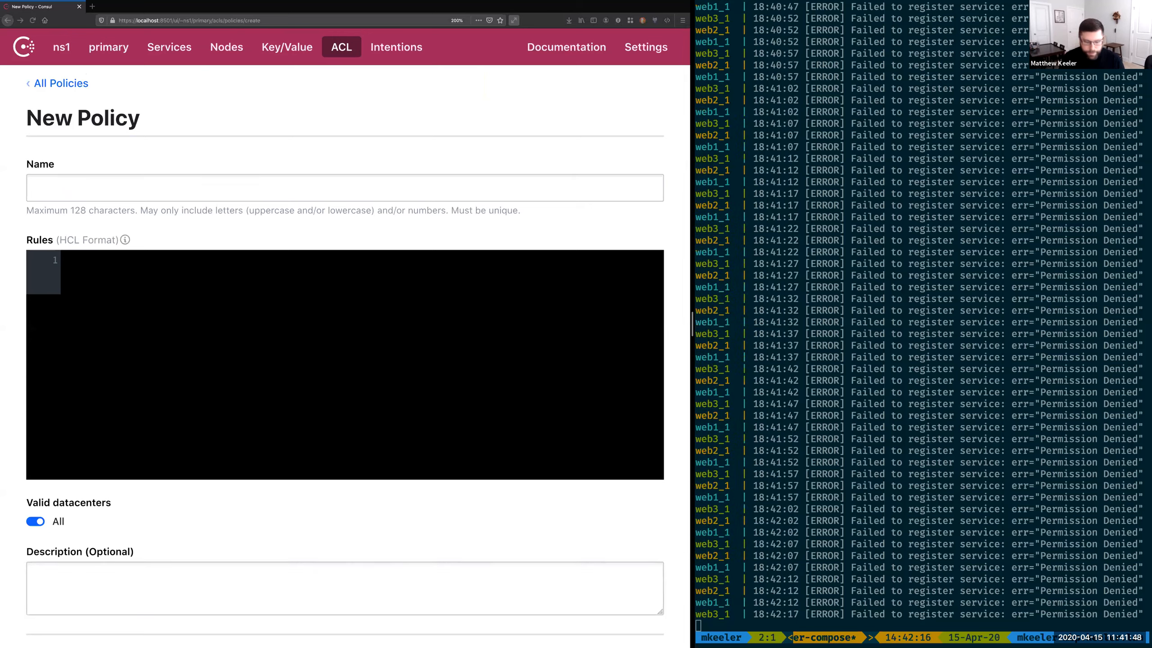
click(200, 195)
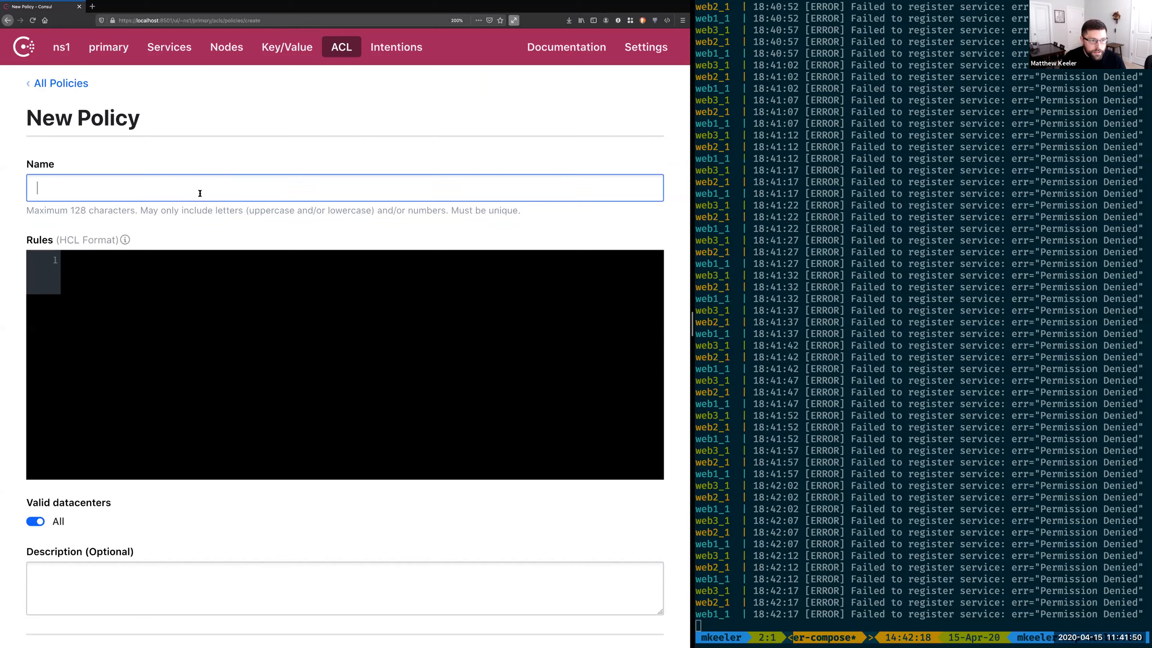
text(mana)
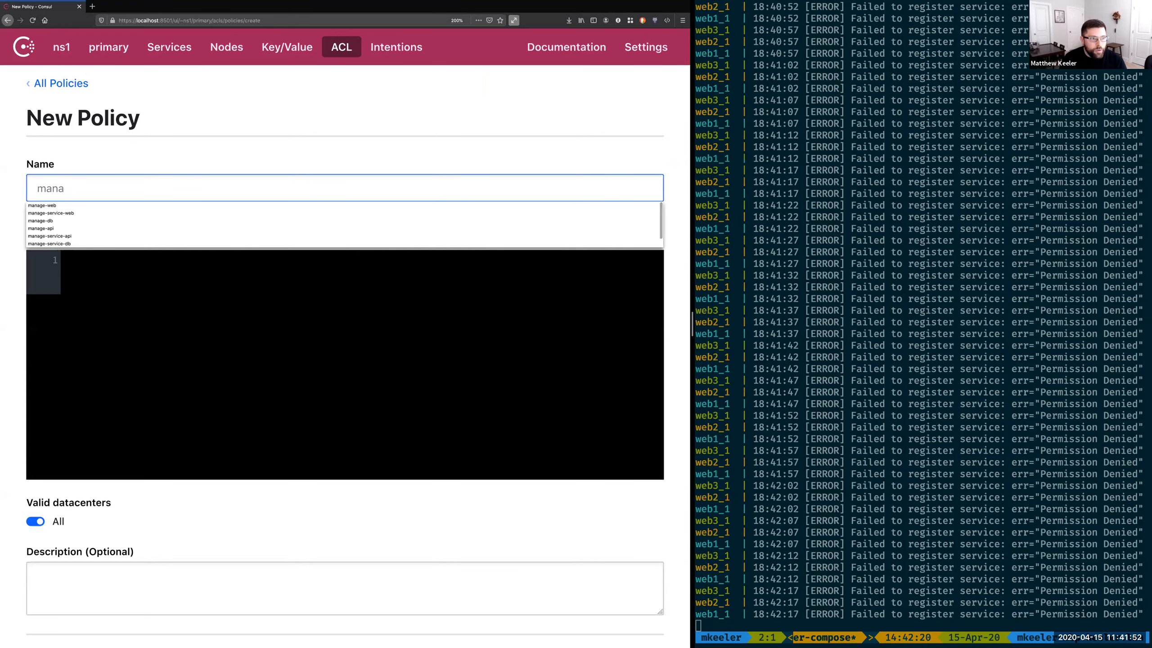
click(197, 206)
click(148, 410)
text(service "web" {   policy = "write" })
scroll(148, 409, down, 1)
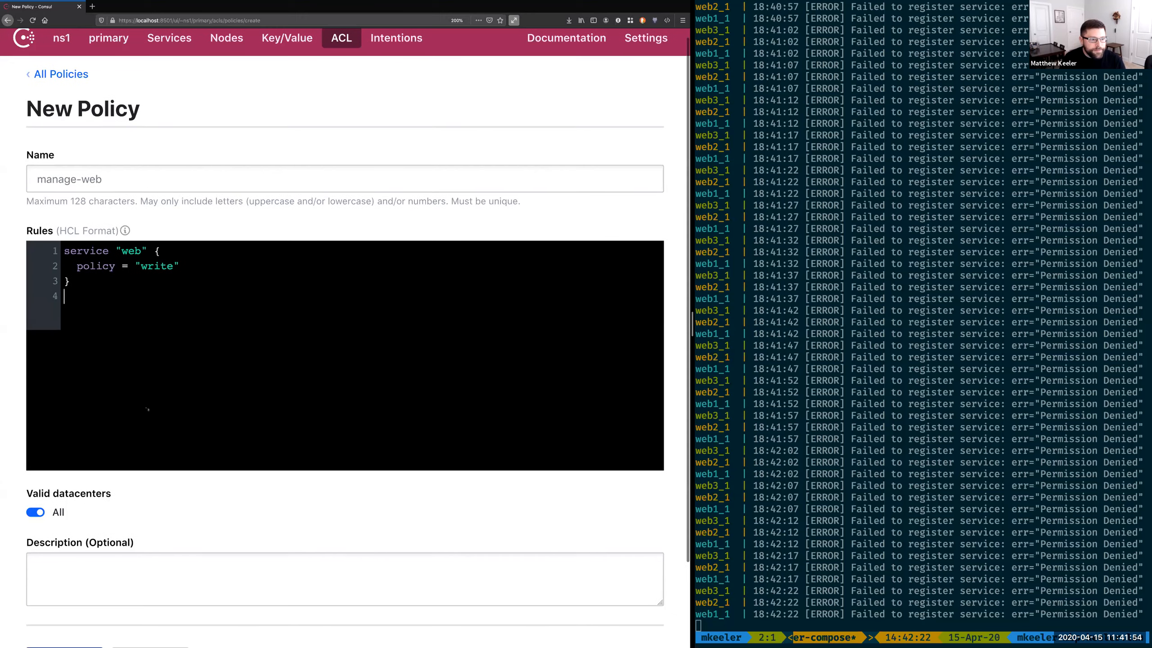
scroll(147, 410, down, 3)
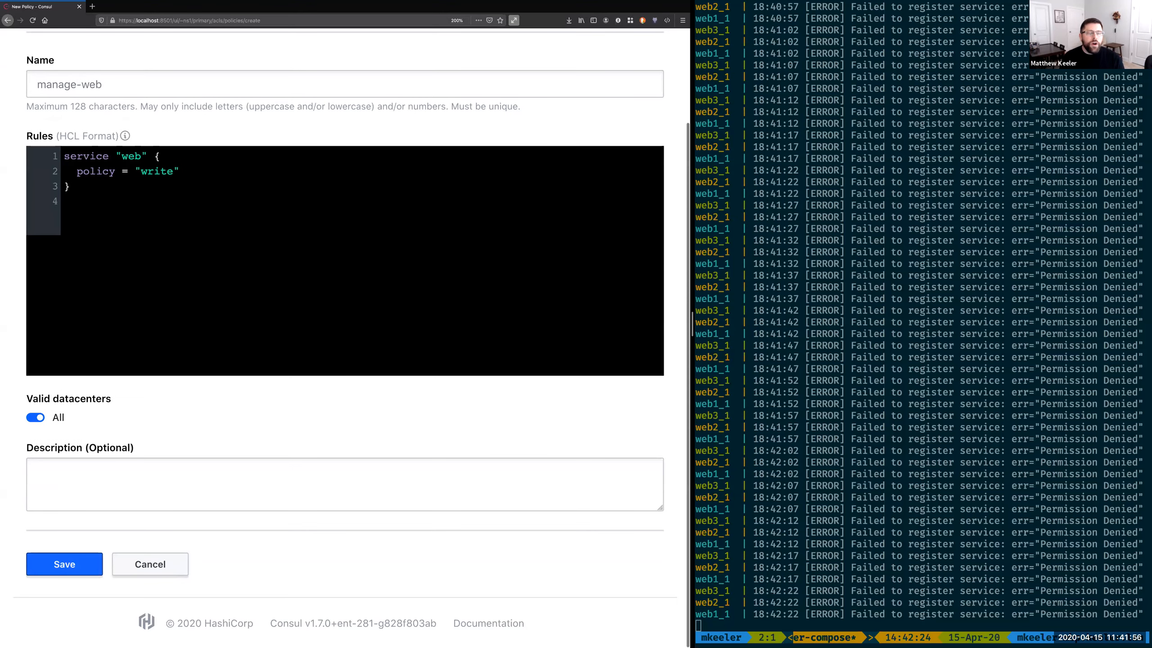
Step: Wrap the service "web" rule of the manage-web policy in a namespace "ns1" block
key(Return)
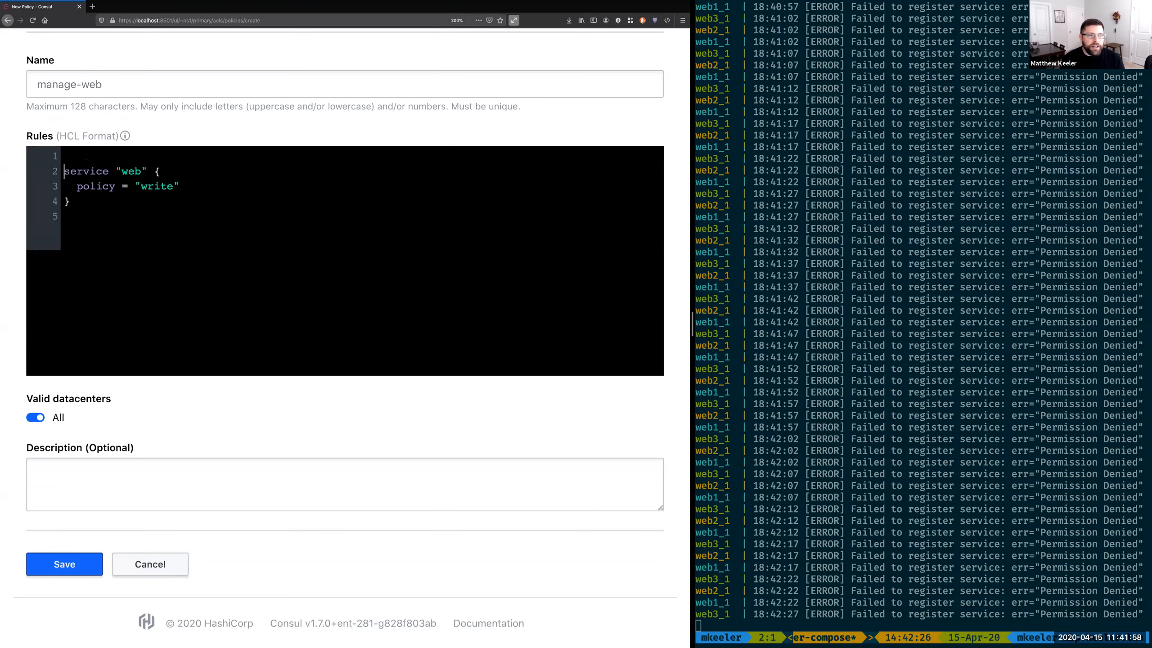
text(namespace ")
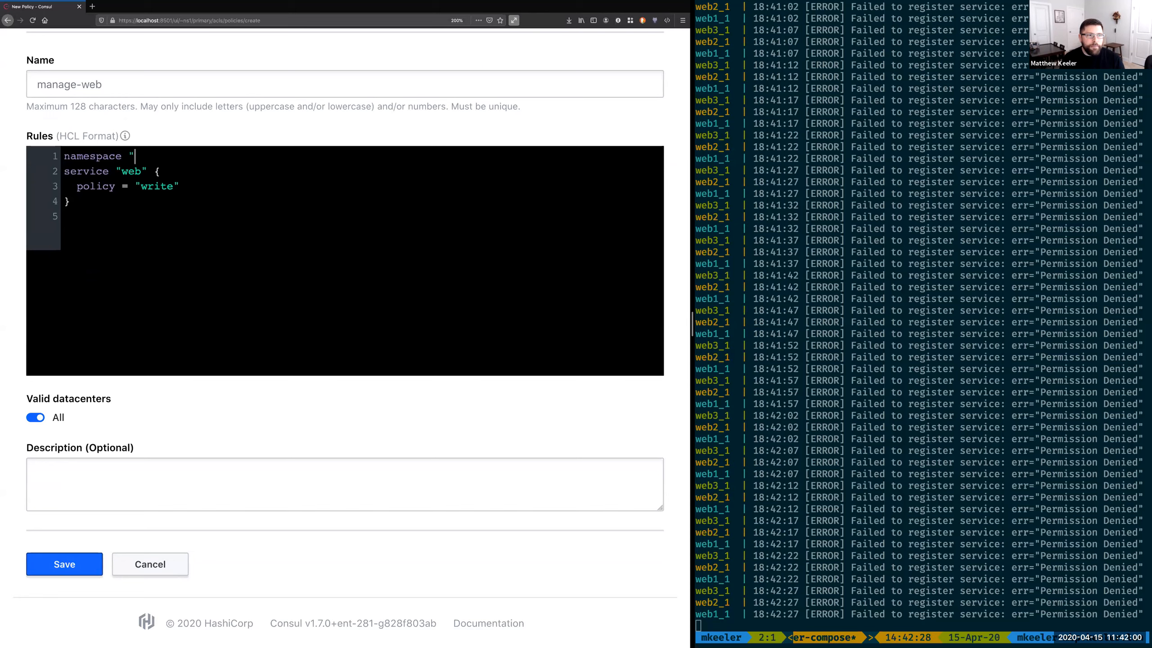
text(ns1" {)
key(Delete)
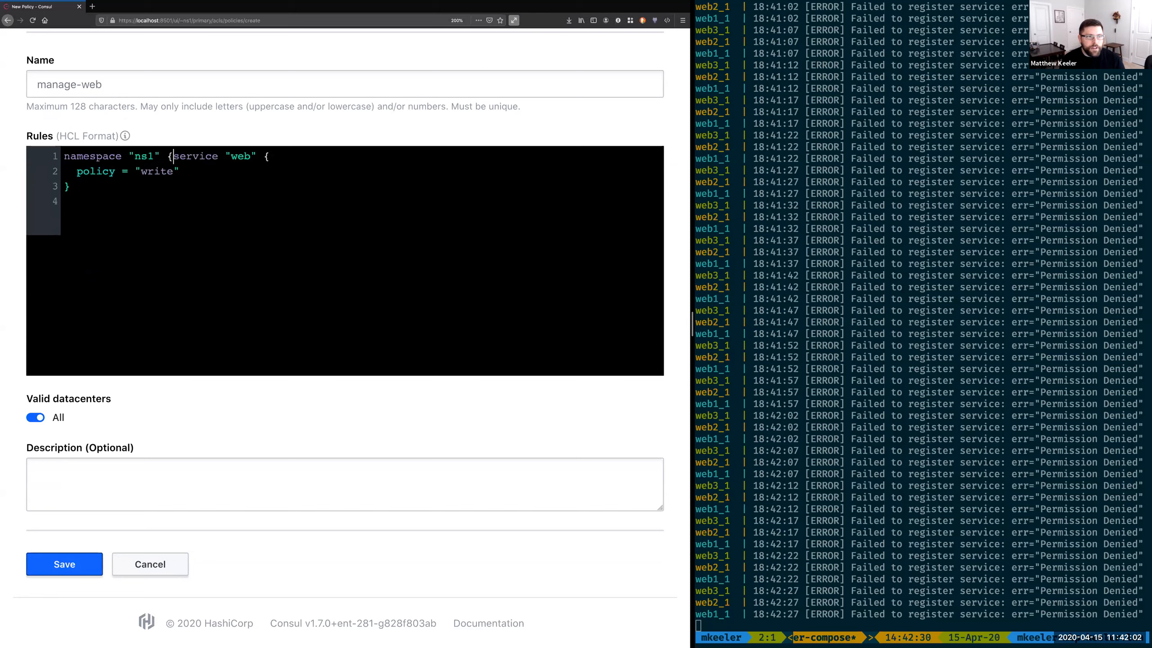
key(Return)
key(Down)
key(Down)
key(Return)
text(})
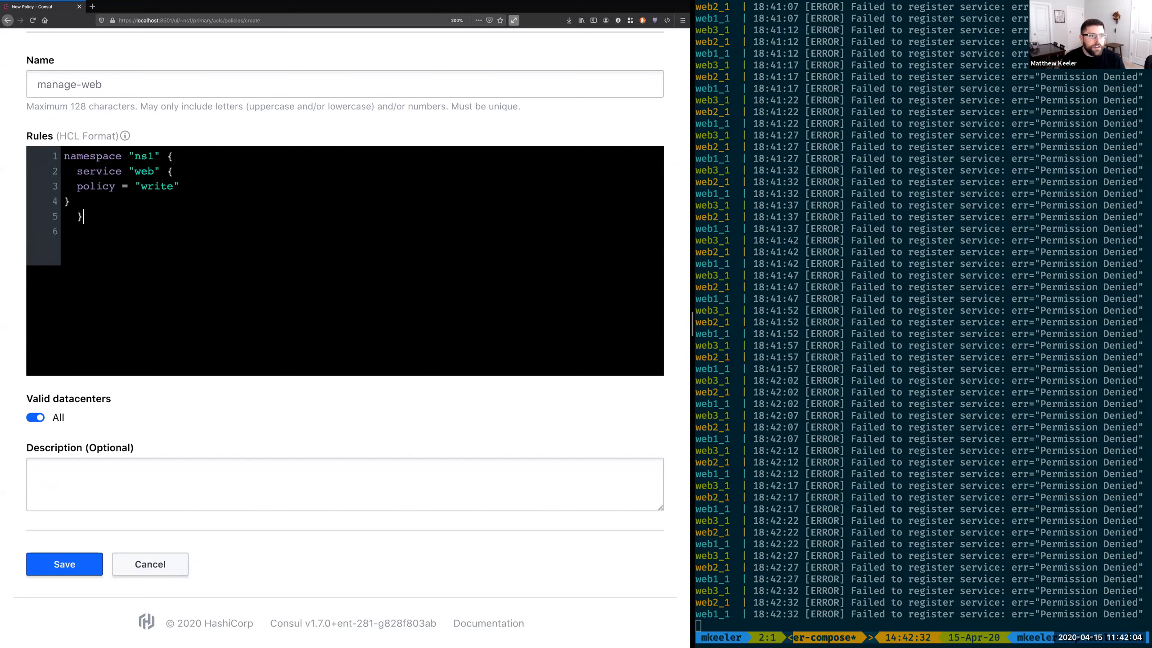
Step: Fix the indentation of the nested service "web" rule inside the namespace "ns1" block and save the manage-web policy
key(shift+Down)
key(Tab)
key(Down)
key(shift+Tab)
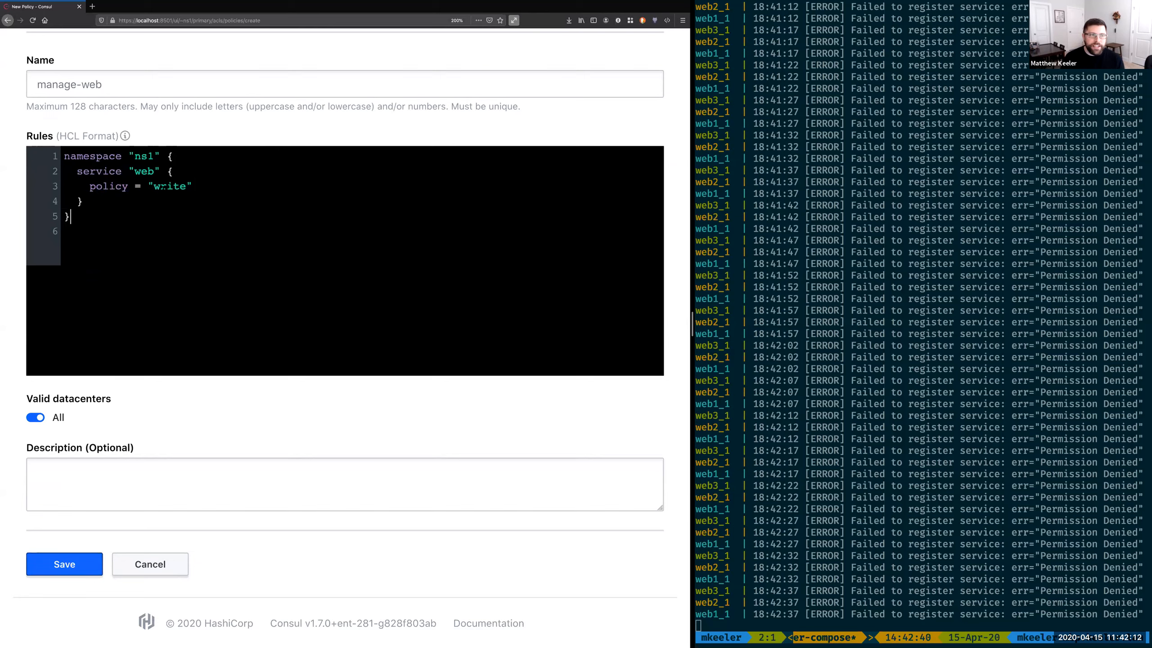
key(shift+End)
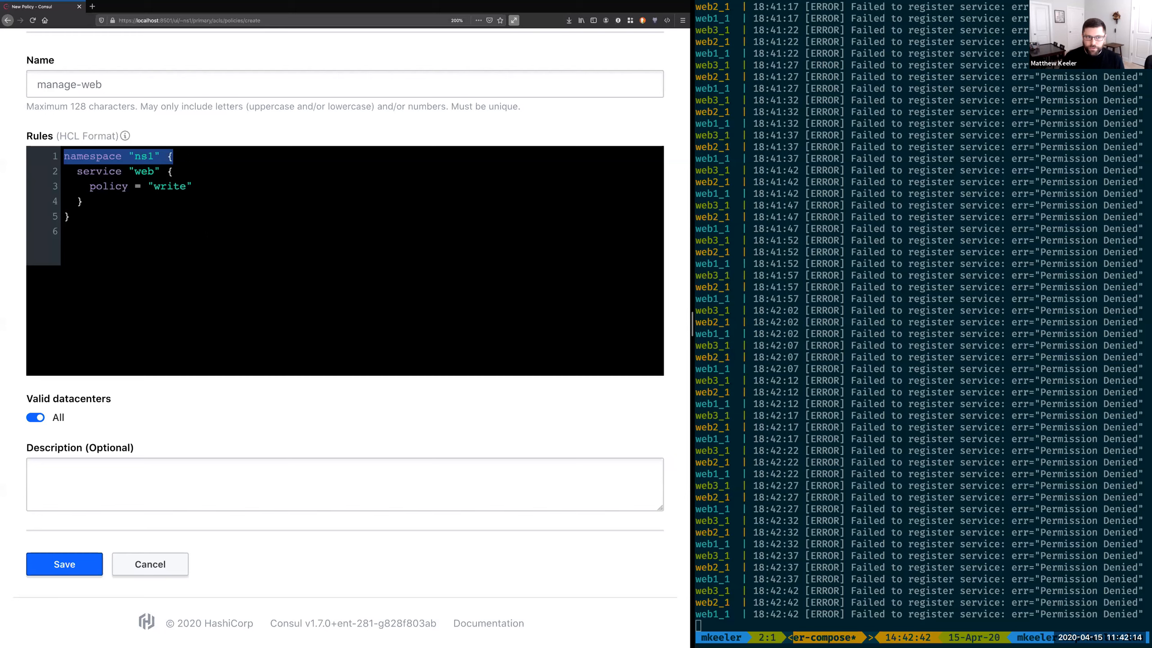
drag(64, 217, 71, 217)
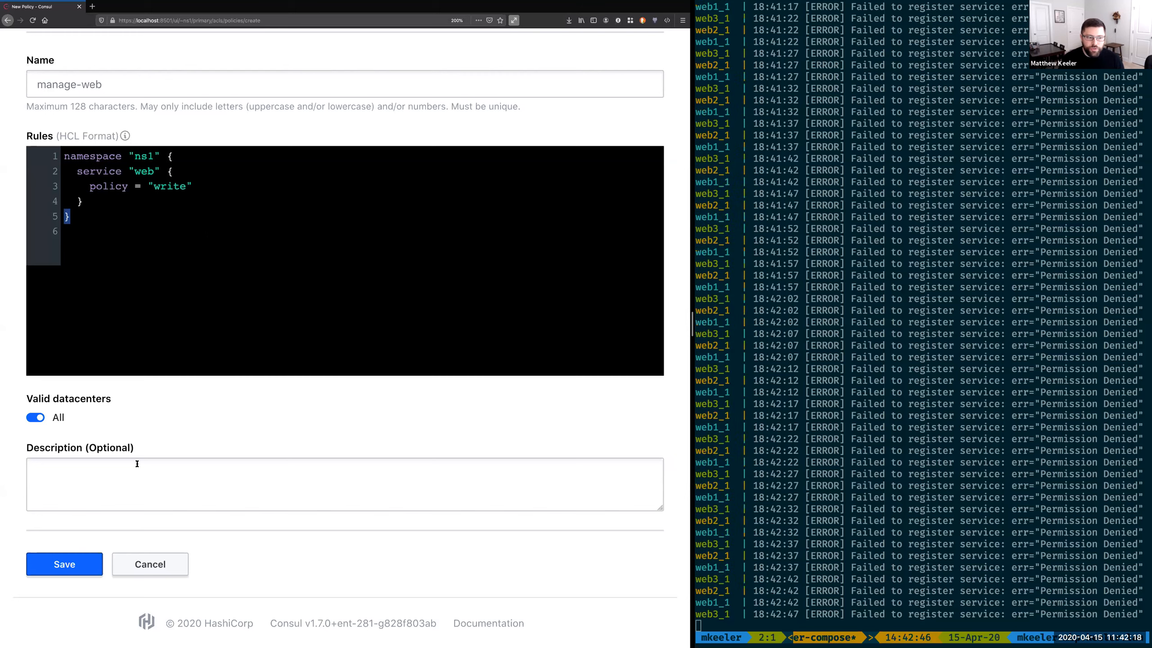
click(65, 563)
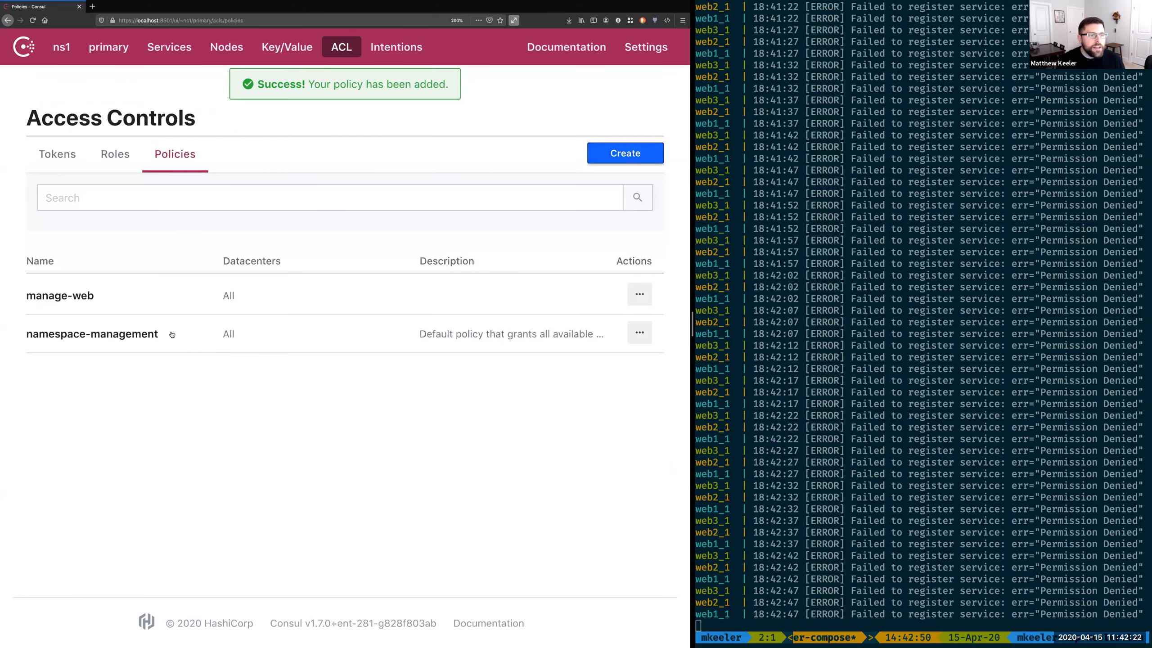
Step: Create a role named service-web in the ns1 namespace with the manage-web policy applied and save it
click(62, 157)
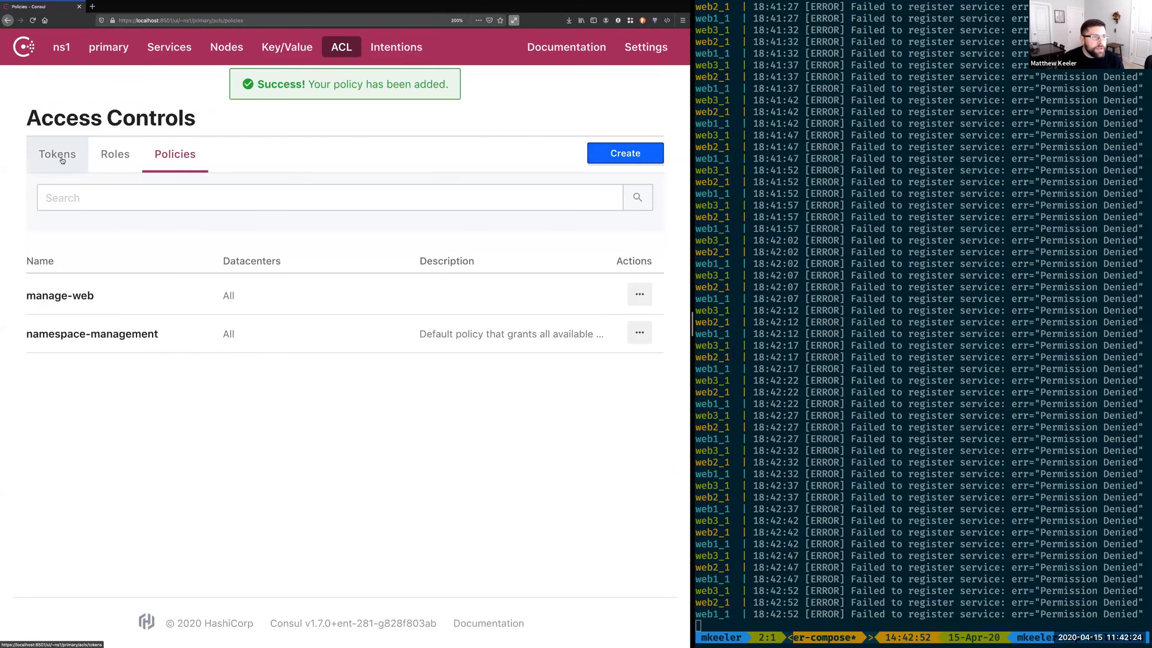
click(114, 154)
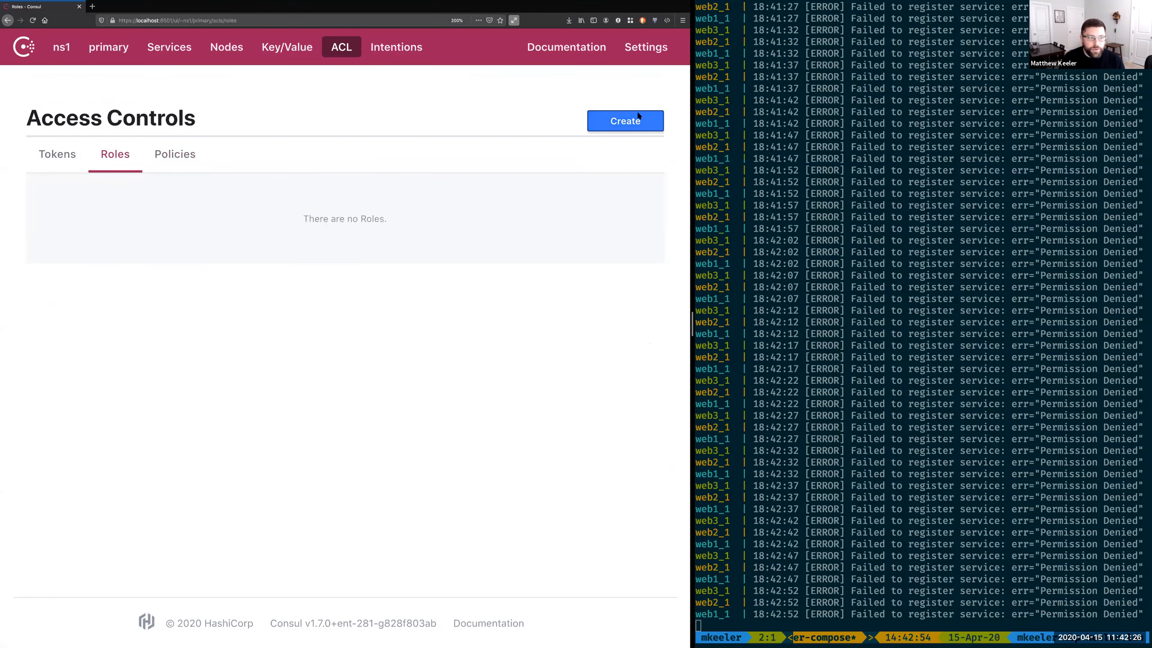
click(625, 153)
click(245, 194)
text(service-web)
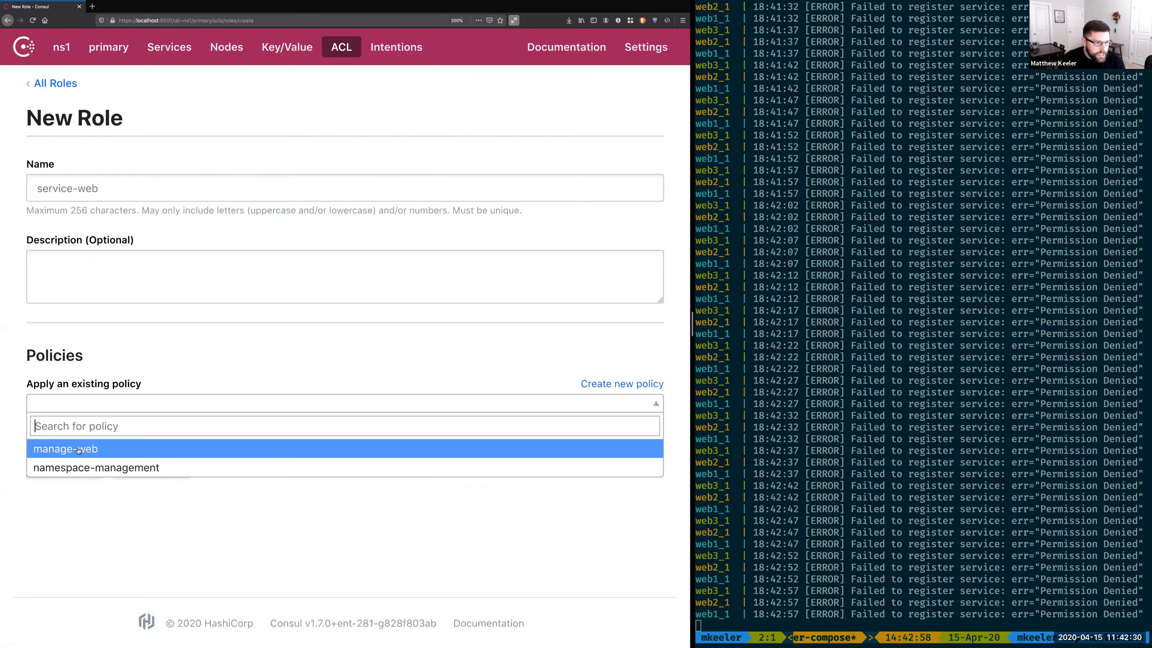
click(78, 450)
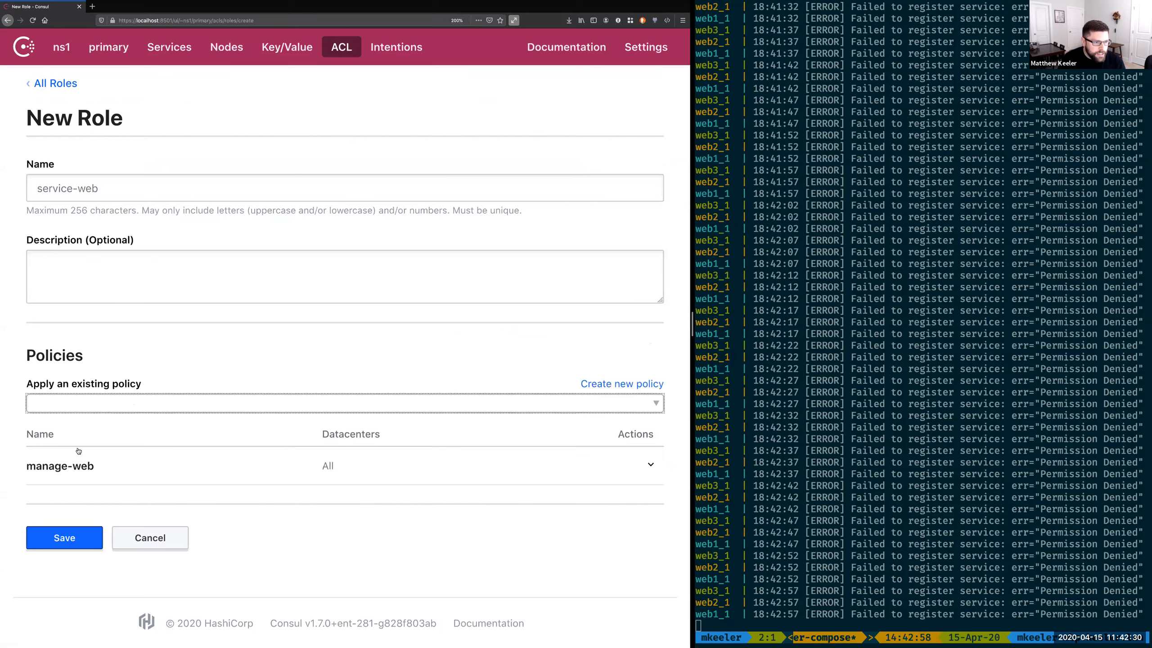
click(67, 531)
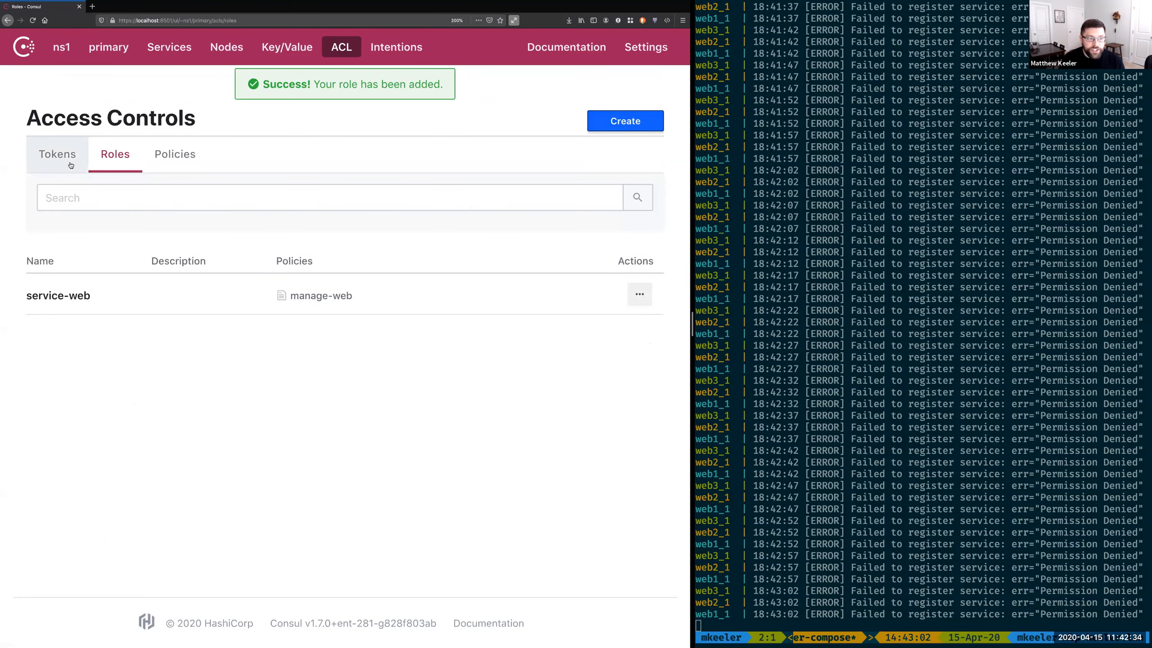
Step: Create a global token in ns1 with the service-web role applied, and clone that token twice
click(58, 155)
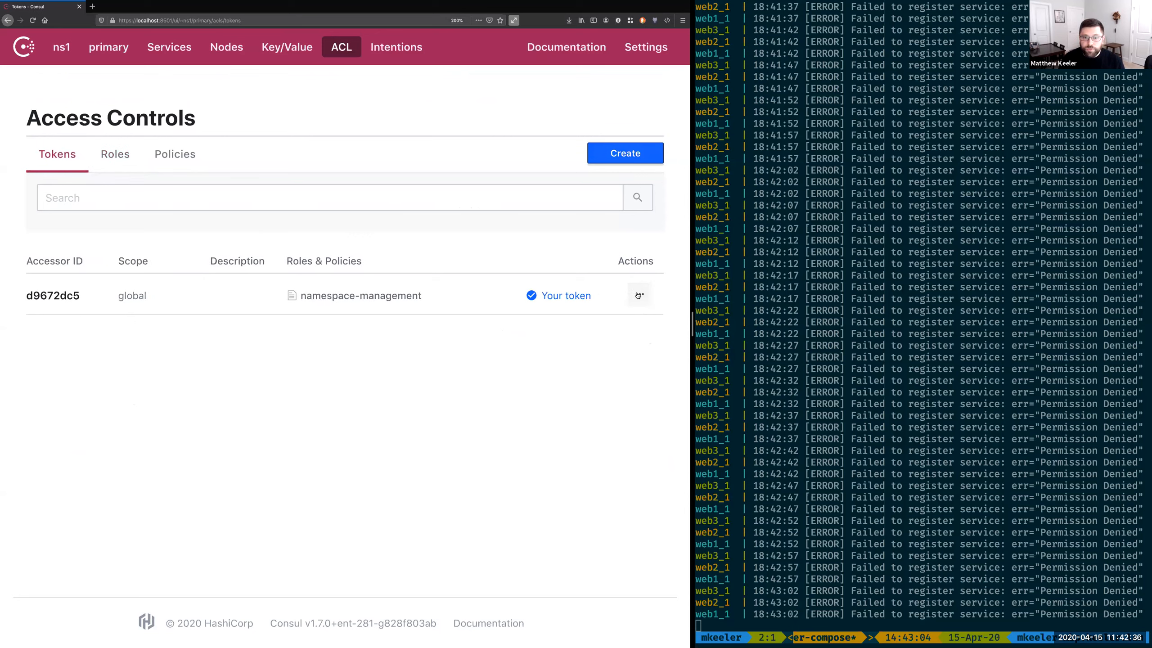
click(625, 157)
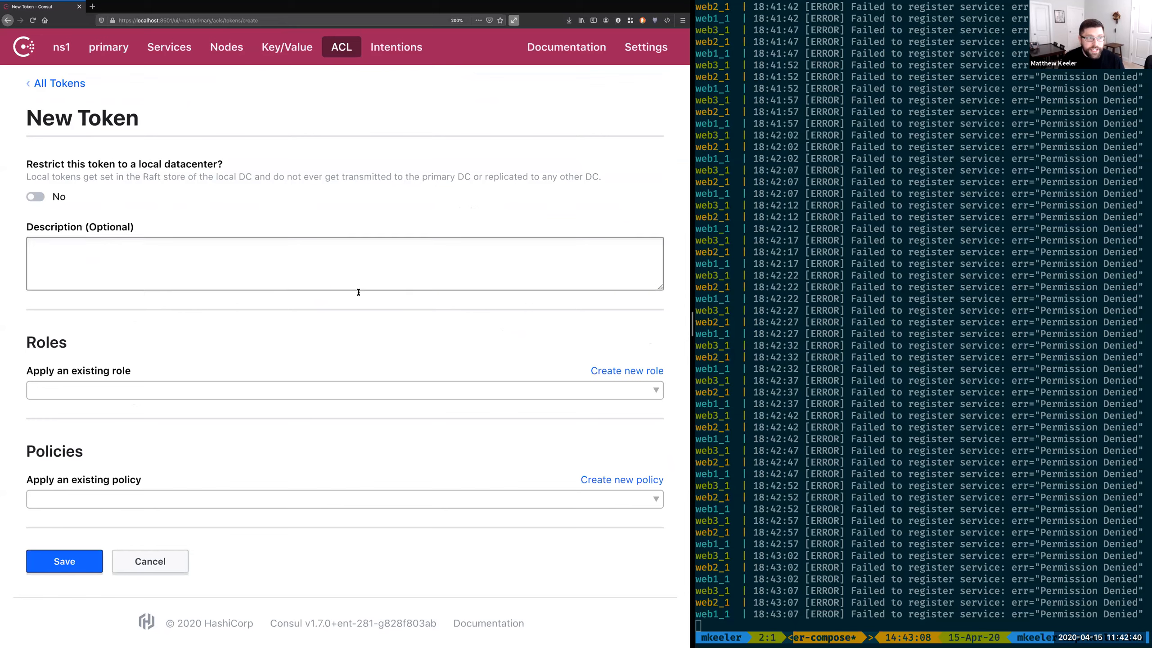
click(288, 499)
click(285, 449)
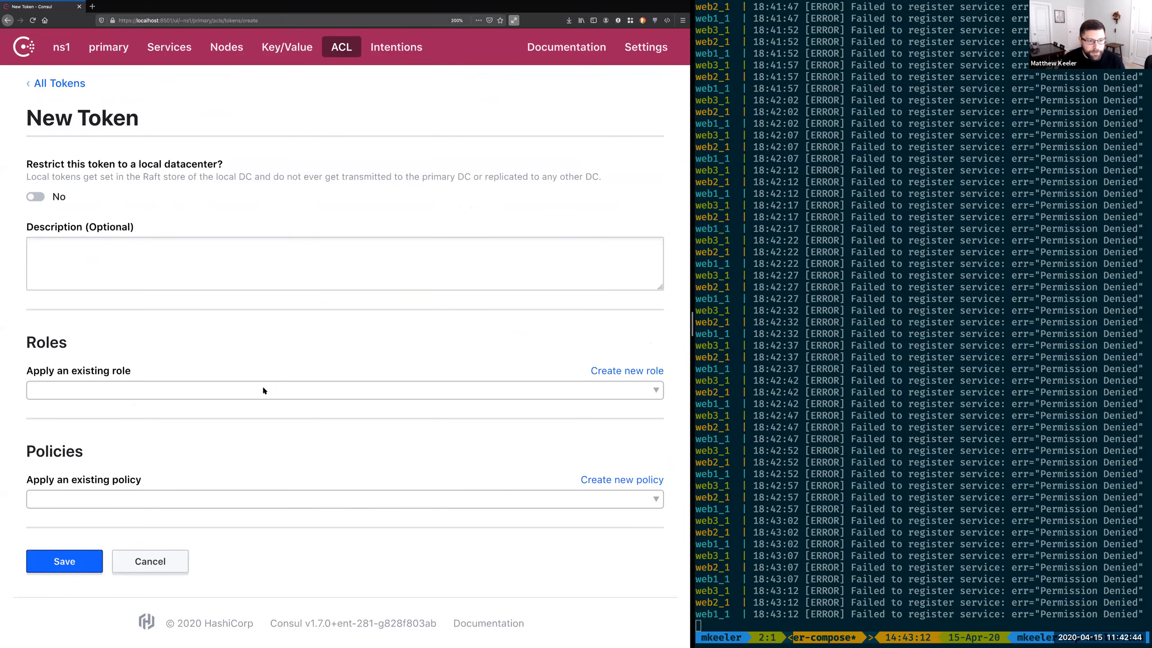
click(263, 390)
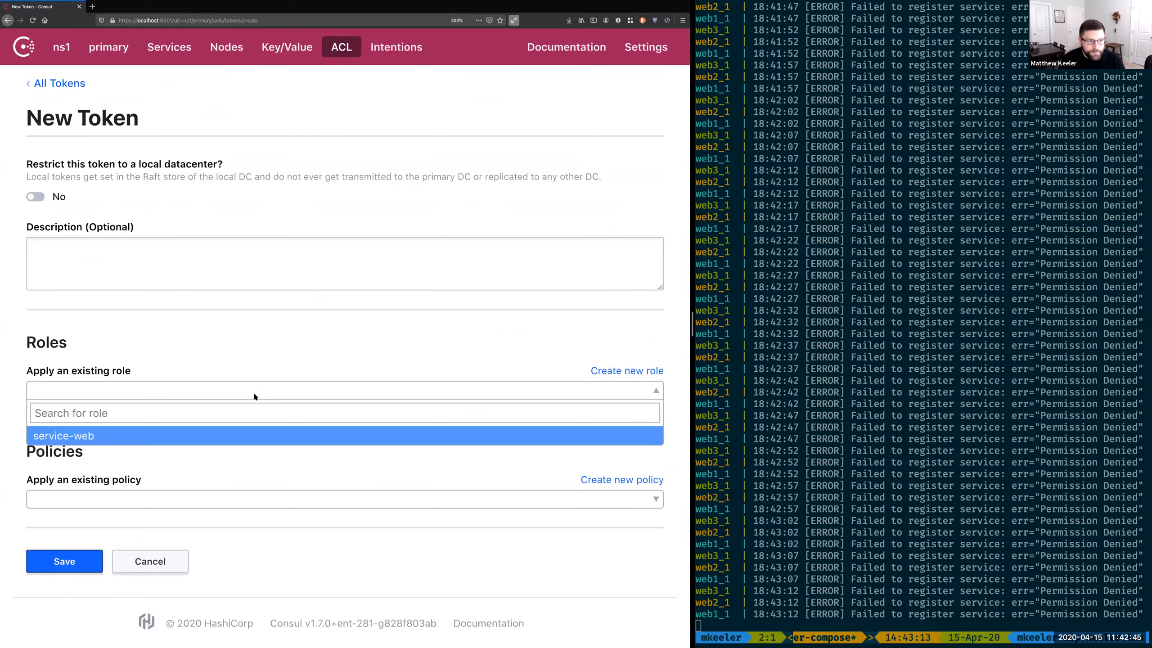
click(181, 437)
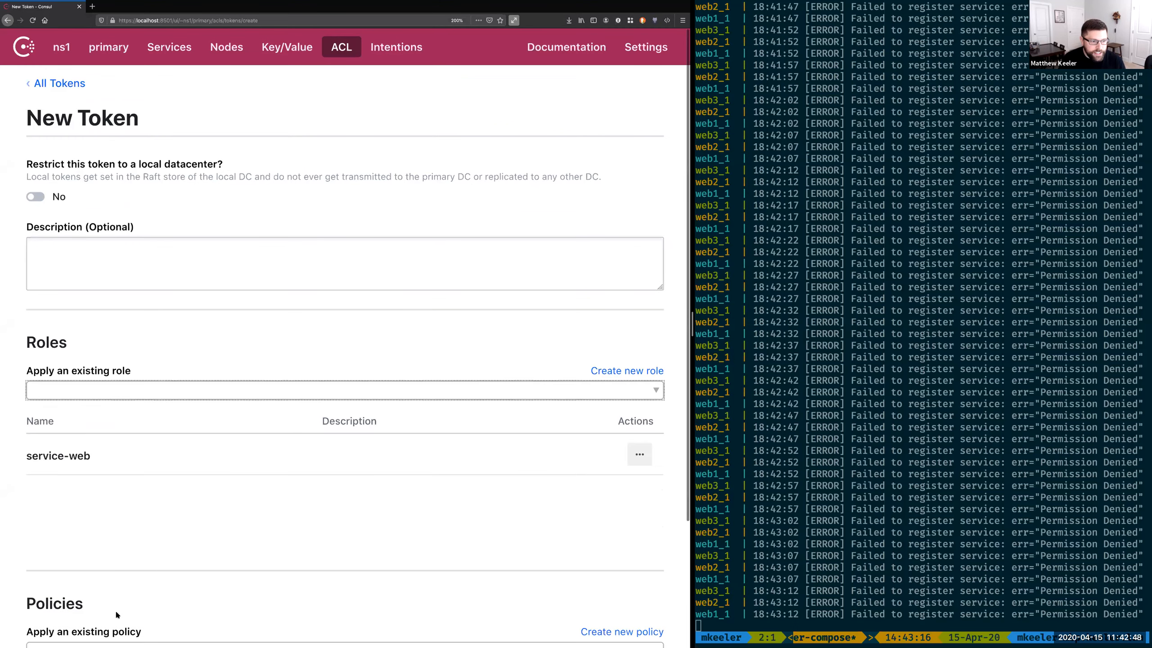
scroll(116, 608, down, 3)
click(64, 563)
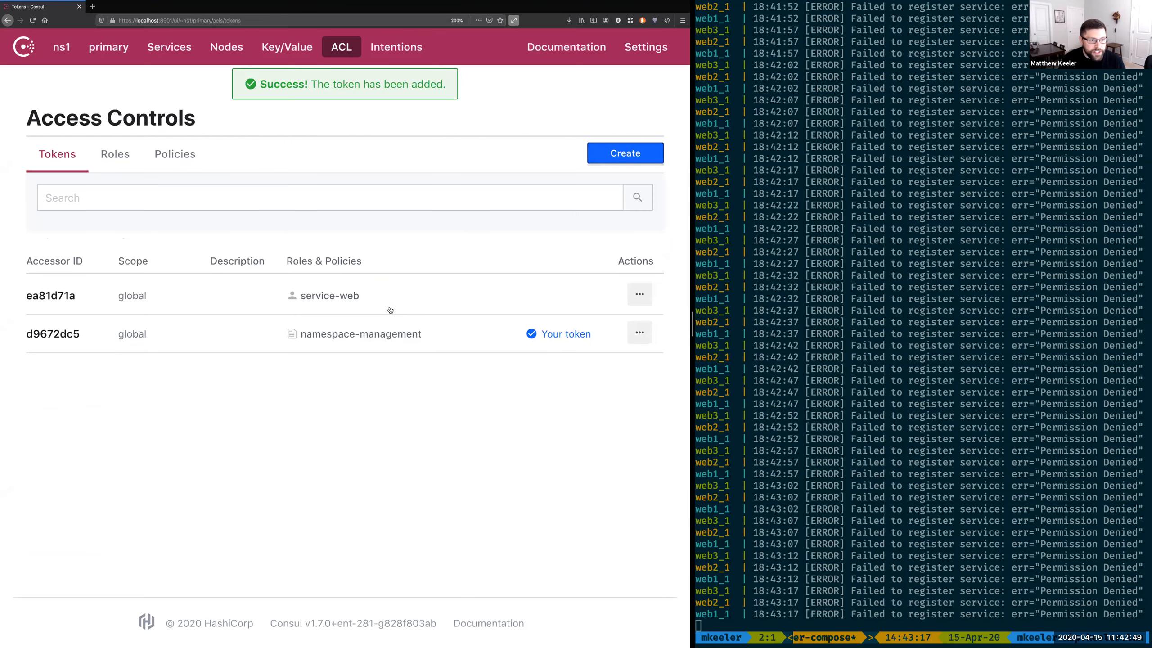
click(639, 295)
click(556, 358)
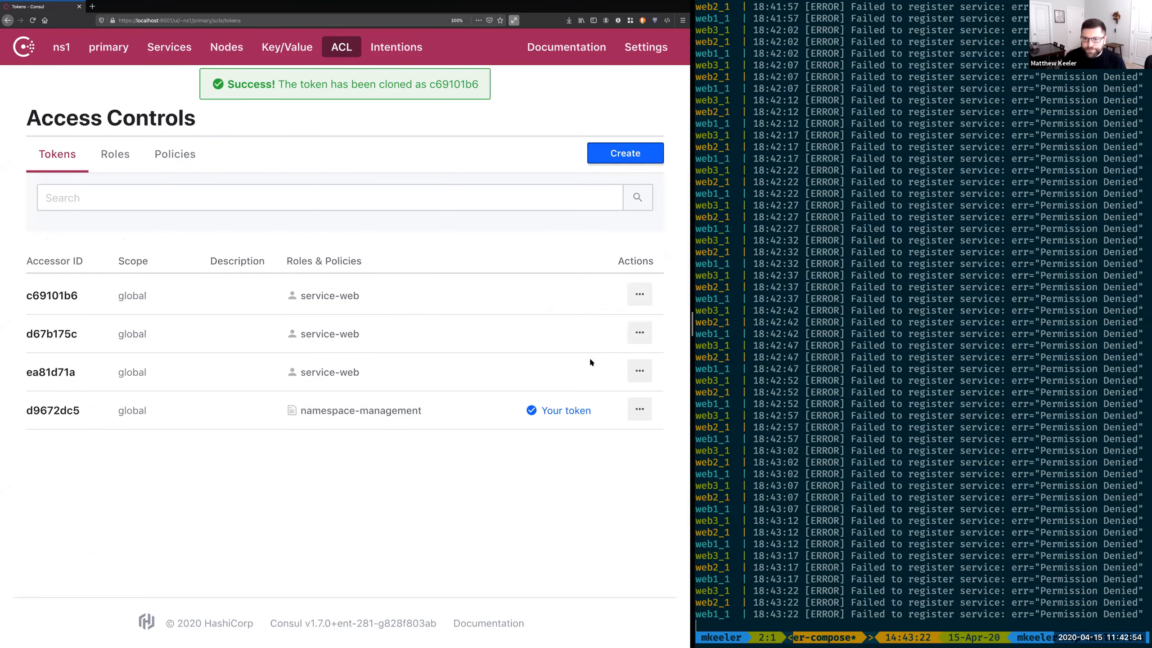
Step: Stop the running web deployment in the terminal, and run import-web followed by deploy-web
click(920, 394)
key(ctrl+c)
text(import-web)
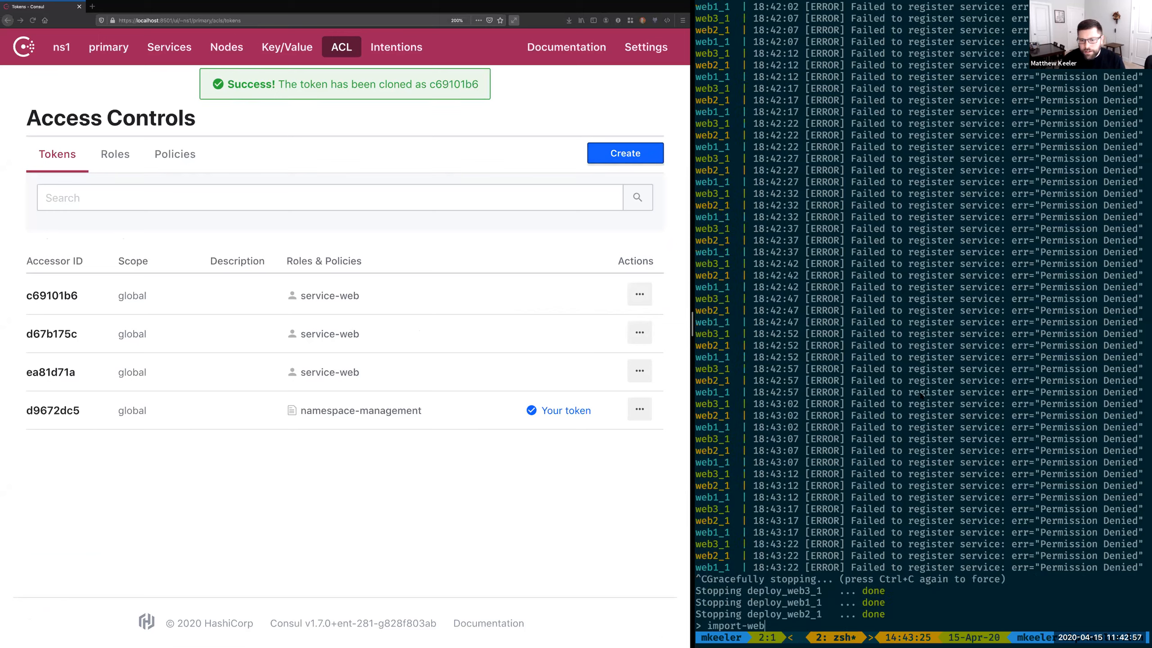
key(Return)
text(deploy-web)
key(Return)
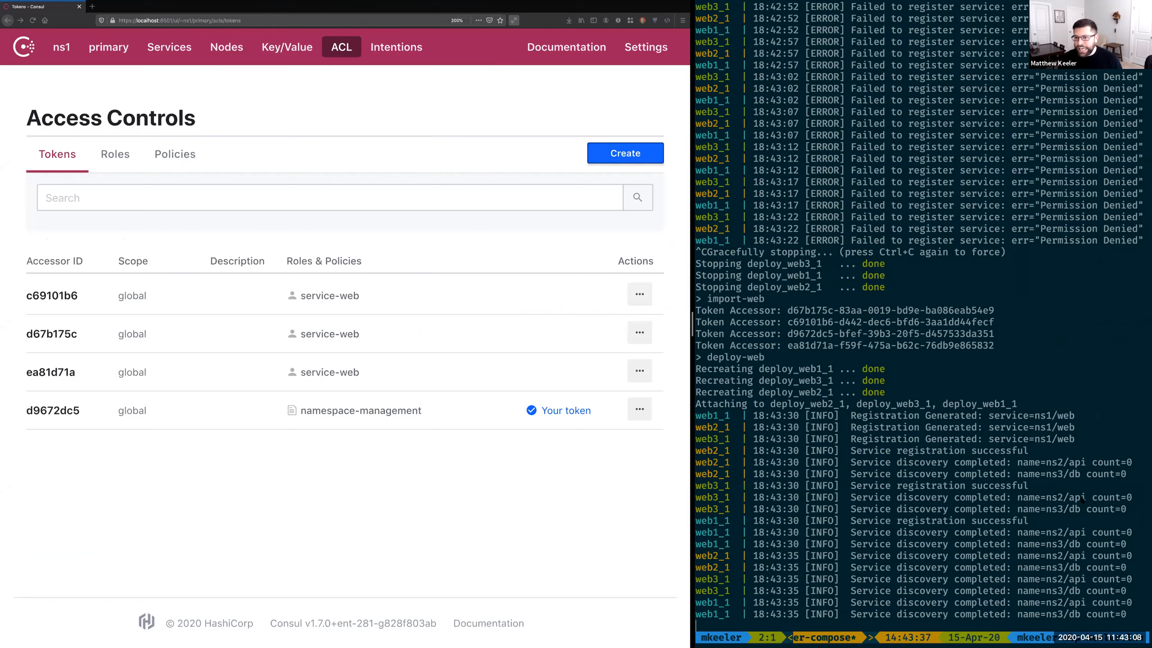
Step: Stop the web deployment in the terminal and run init-other
key(ctrl+c)
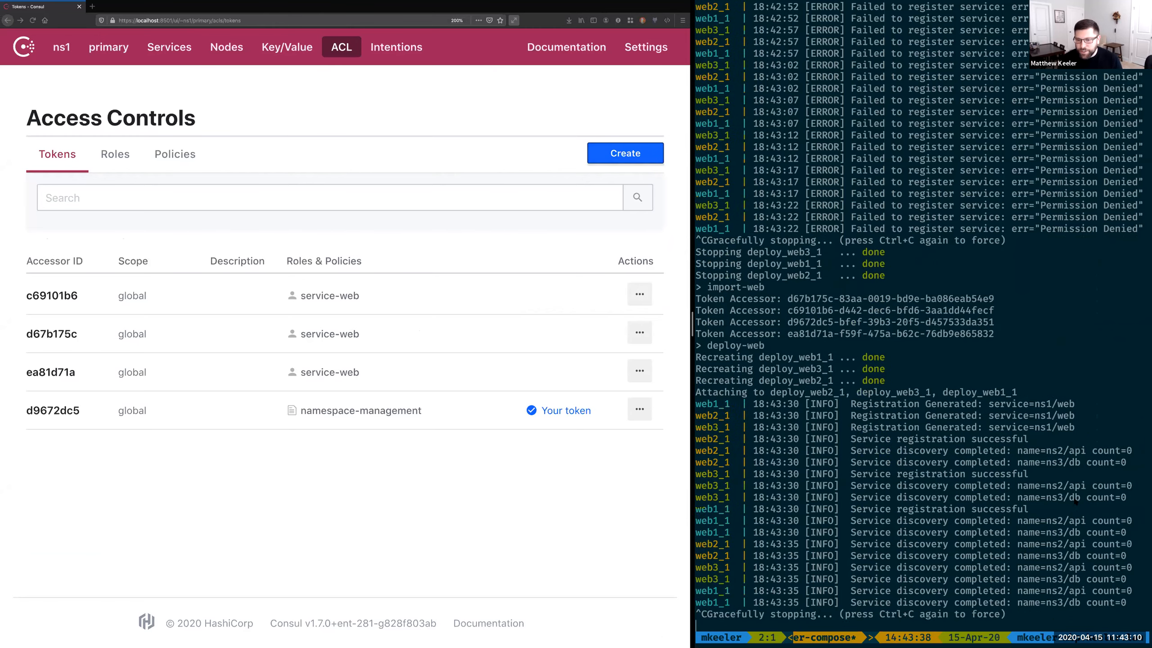
key(Up)
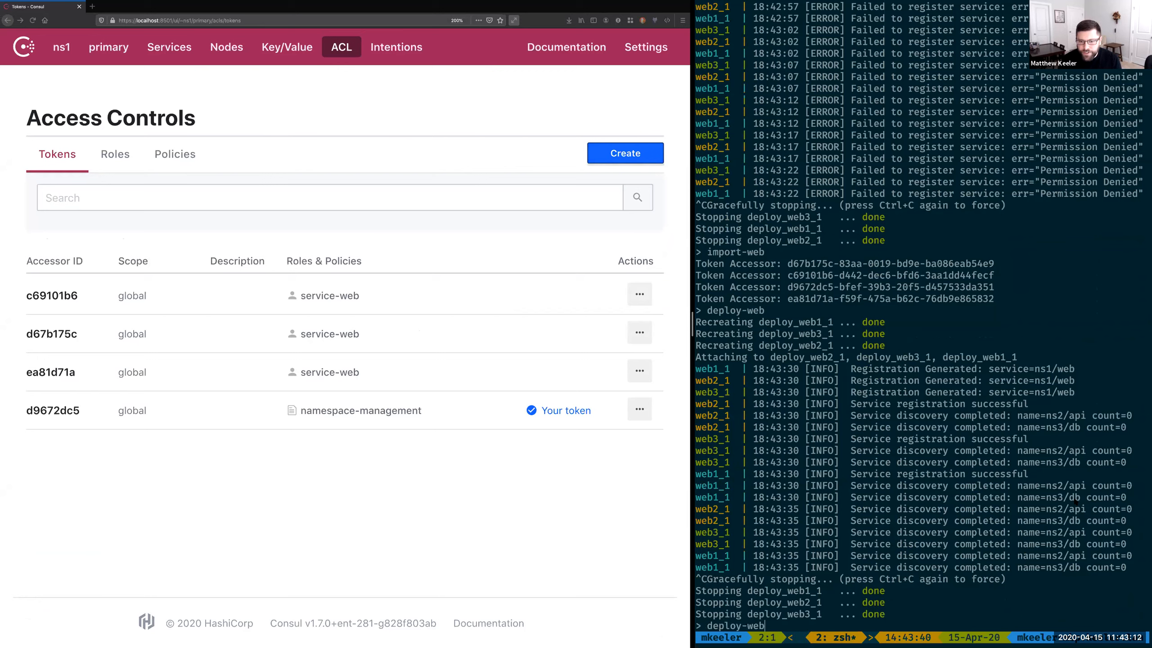
key(Down)
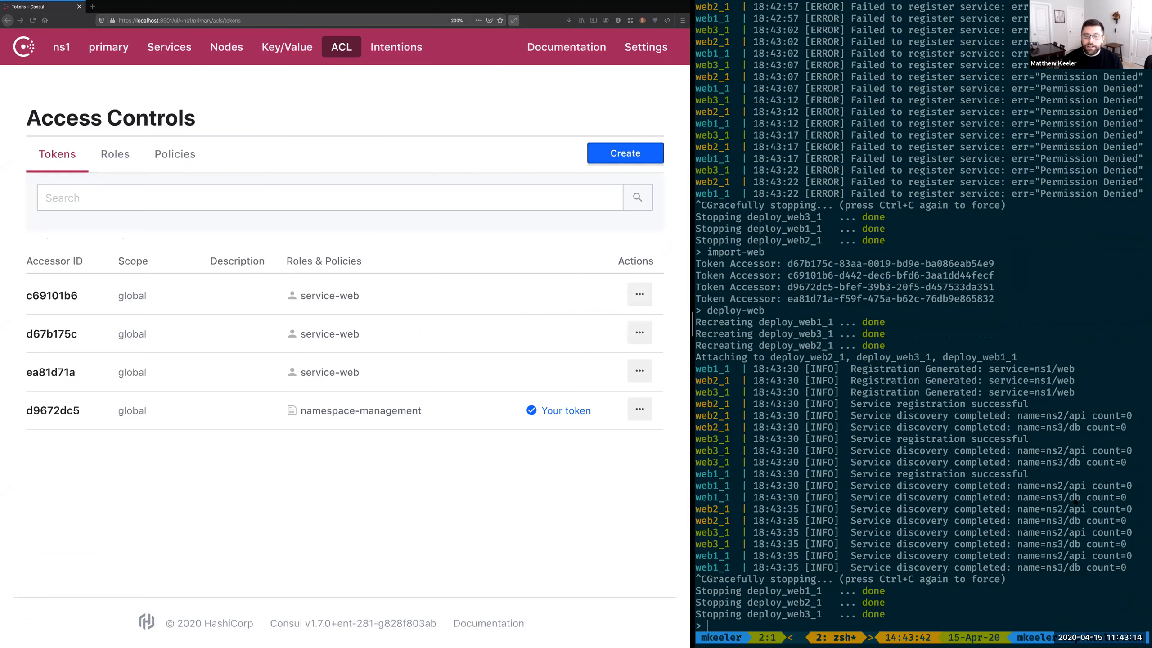
text(init-other)
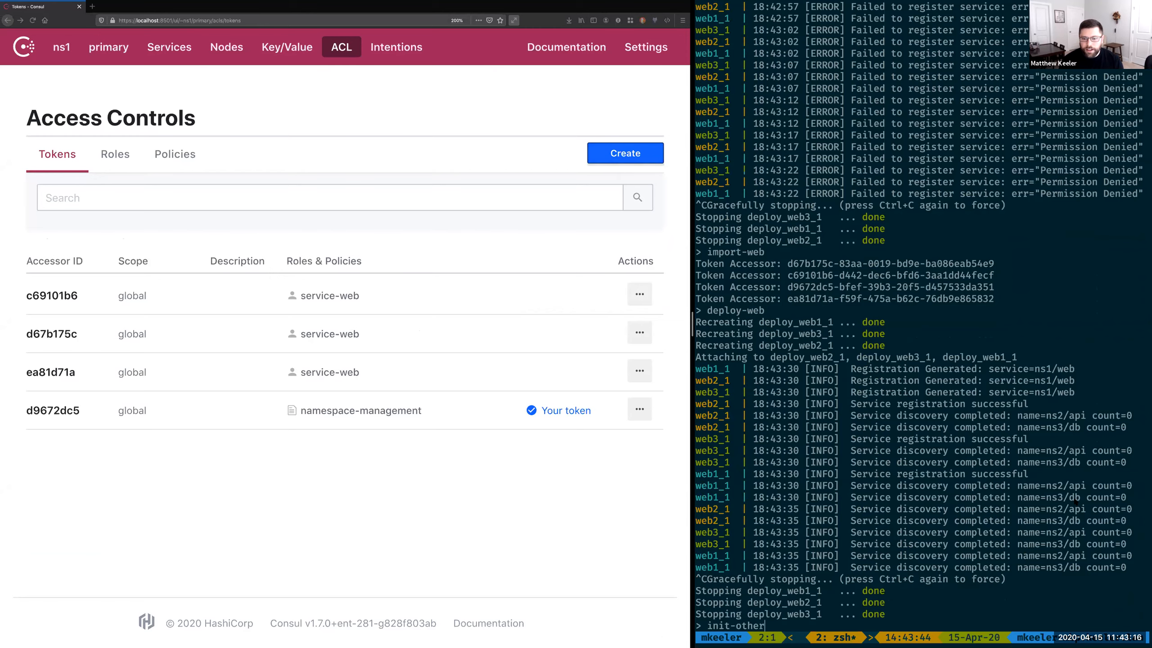
key(Return)
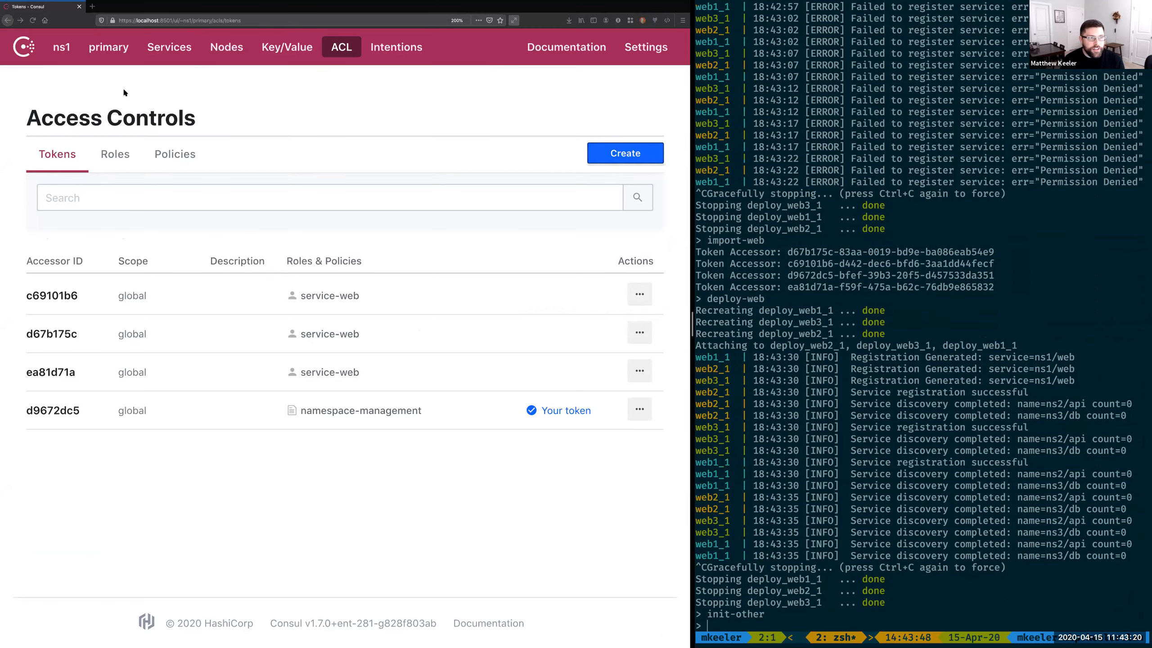
Step: Run deploy-all in the terminal to start the web, api and db services
click(107, 80)
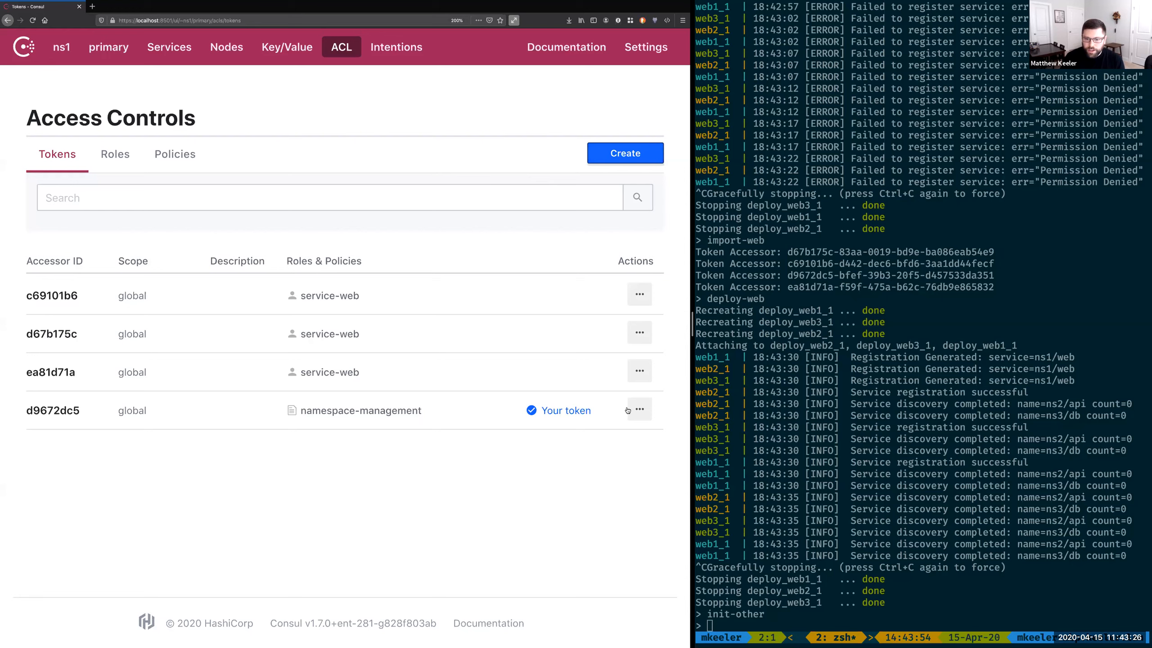
click(826, 451)
text(deploy-w)
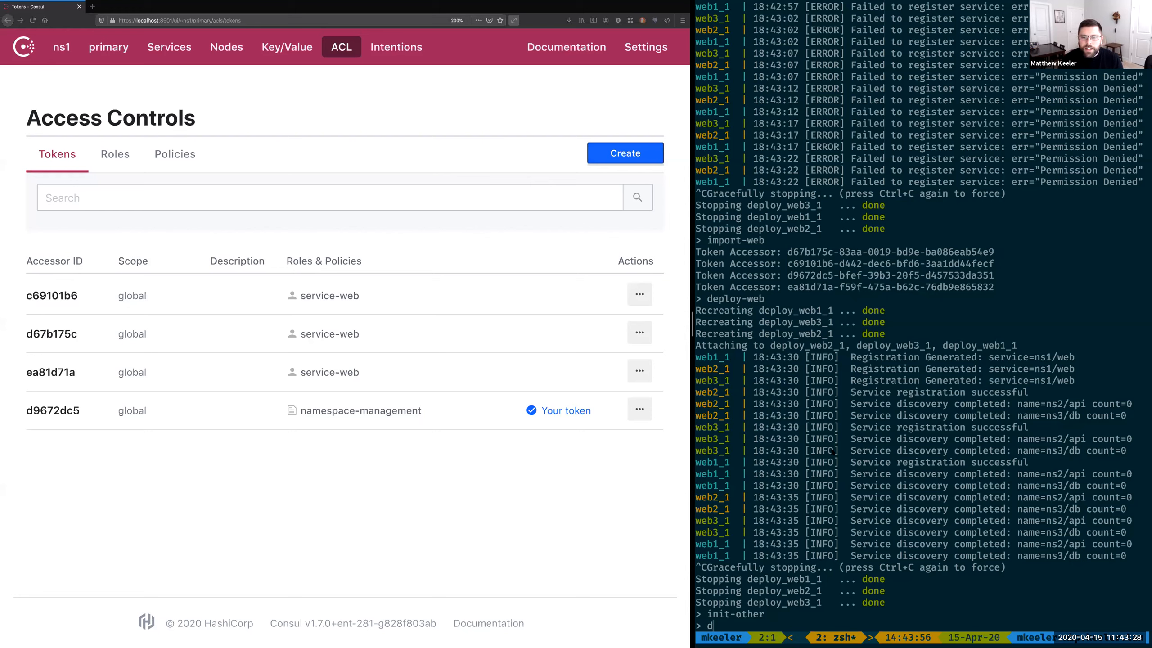
key(BackSpace)
text(all)
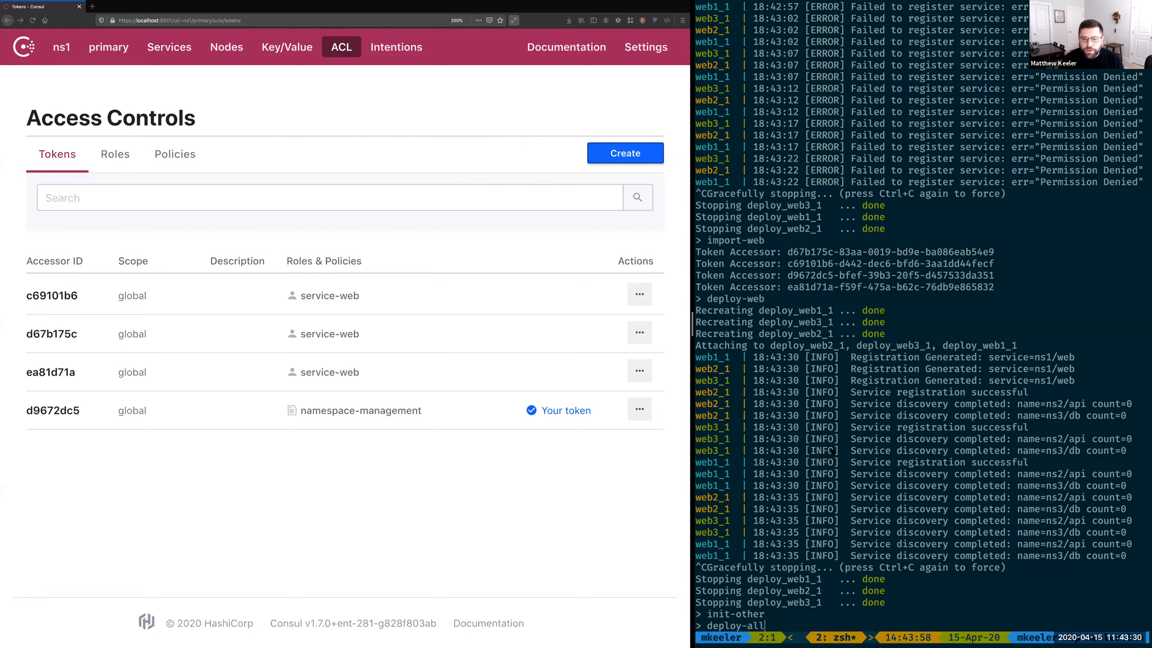
key(Return)
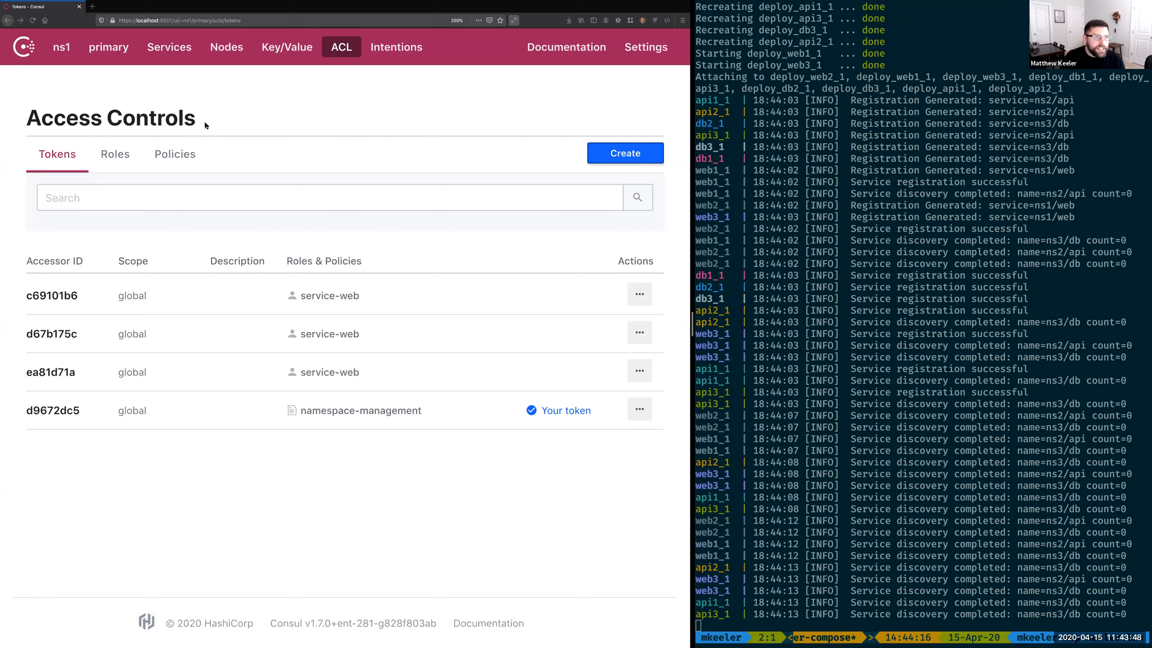
Step: Try to create a discover-api policy in ns1 with policy "read" for service "api" in namespace "ns2", and discard the form
click(168, 154)
click(625, 153)
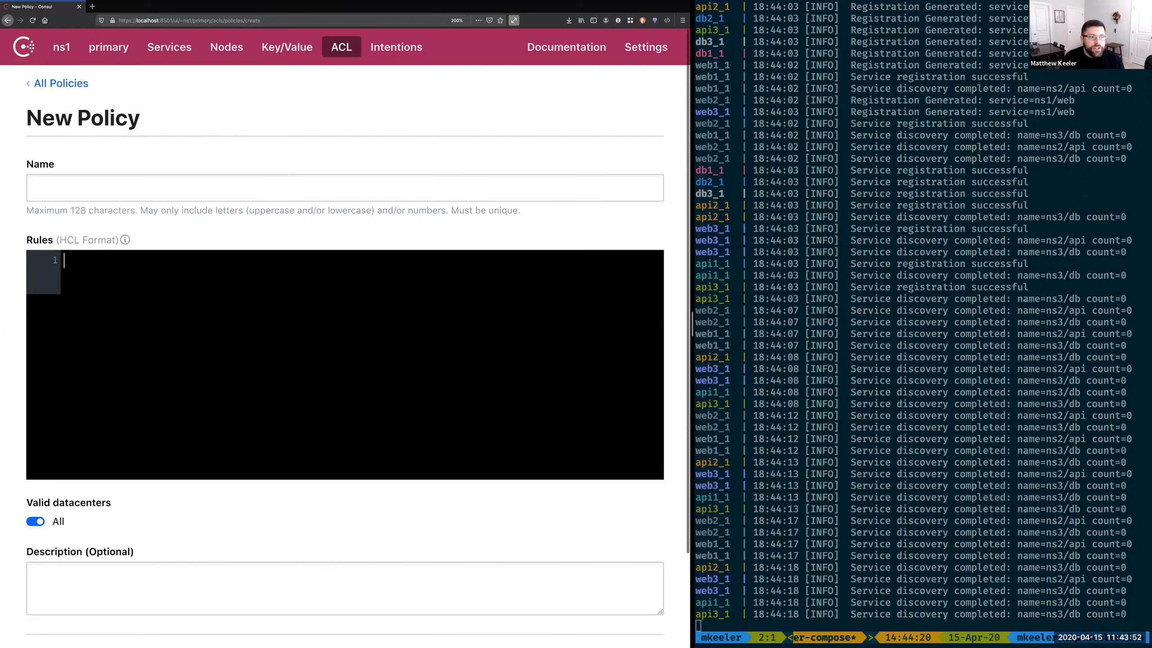
key(super+v)
click(135, 195)
text(discover-api)
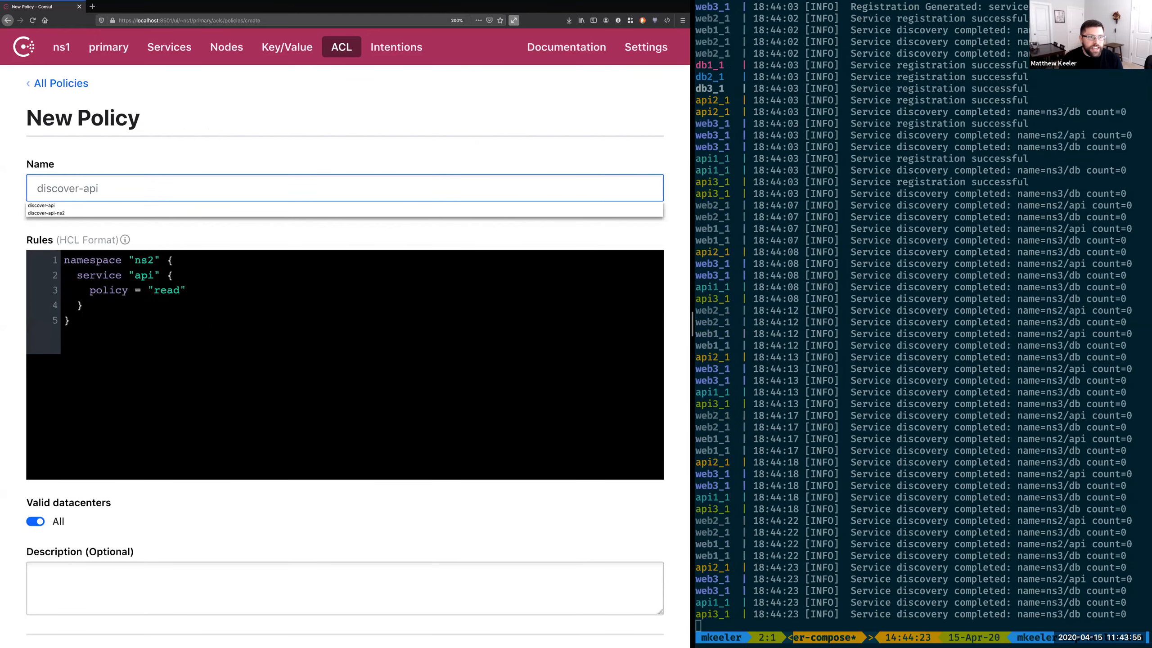
key(Tab)
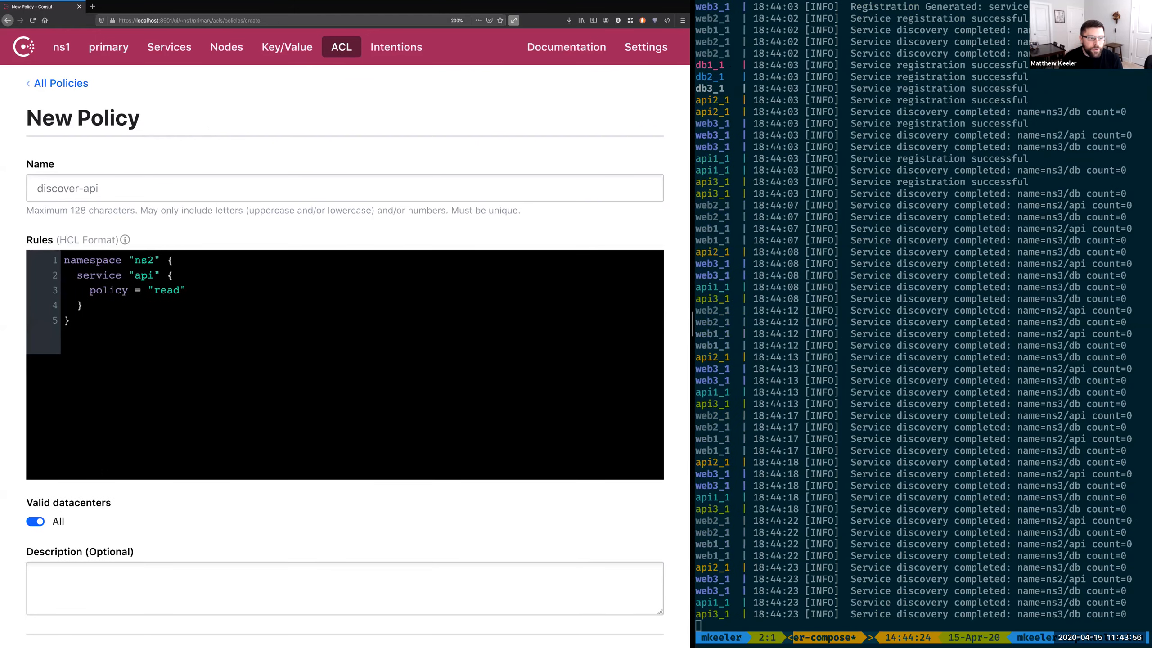
scroll(102, 558, down, 3)
click(90, 563)
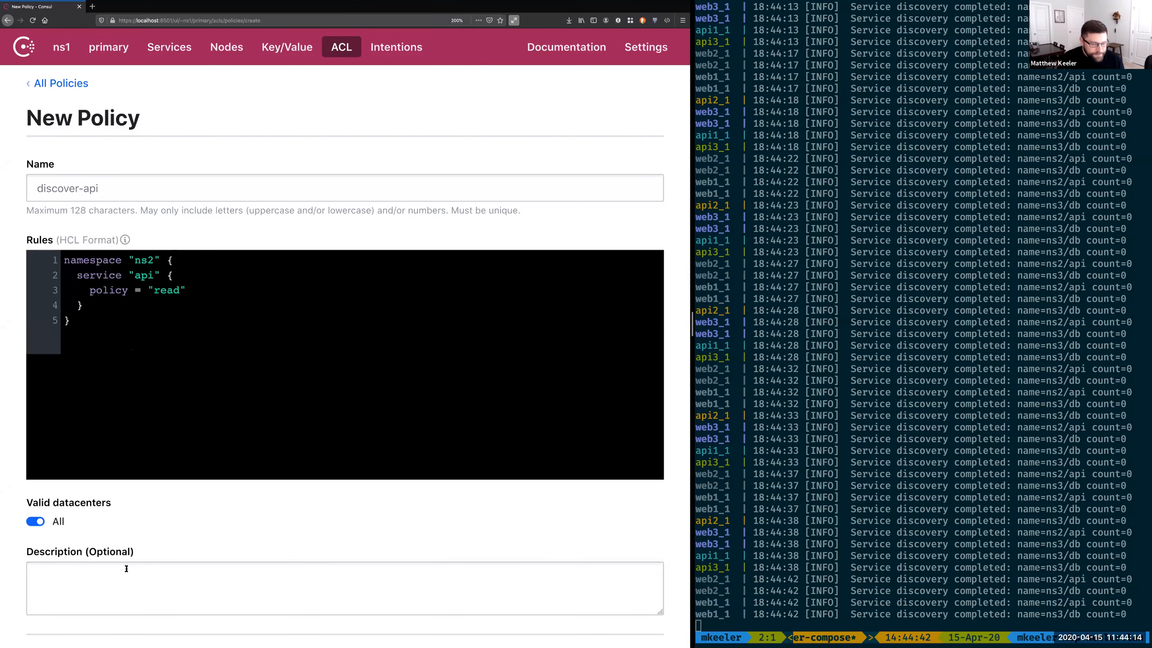
scroll(126, 567, down, 3)
click(142, 564)
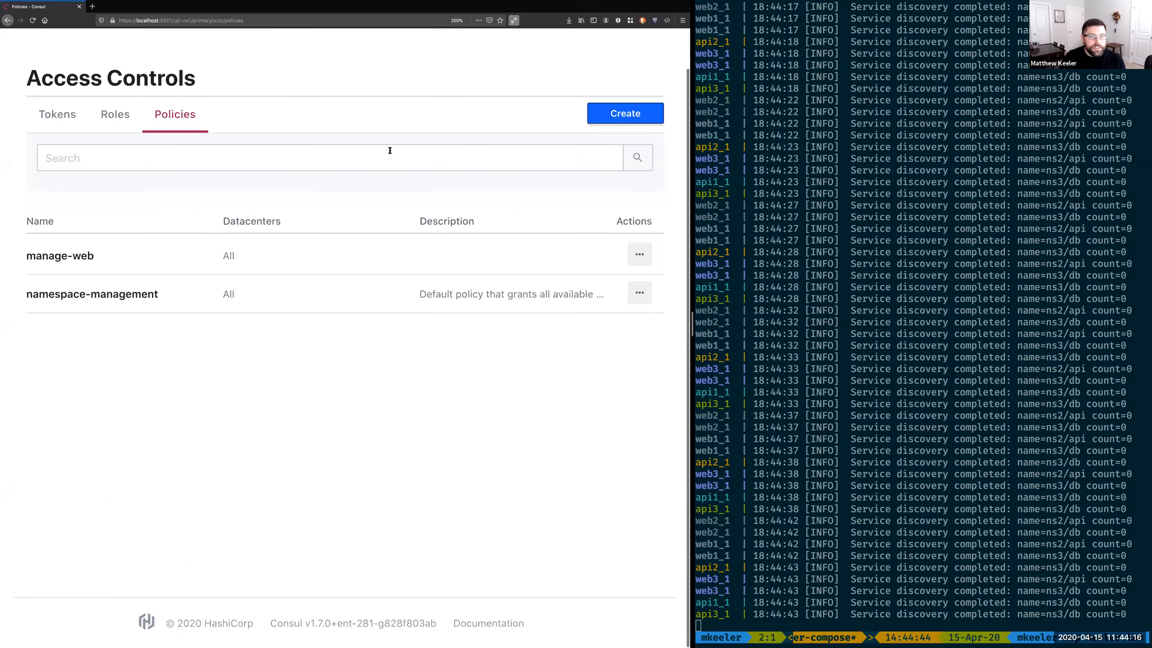
Step: Stop using the namespace-management token in the token list and confirm the logout
scroll(227, 147, up, 2)
click(56, 160)
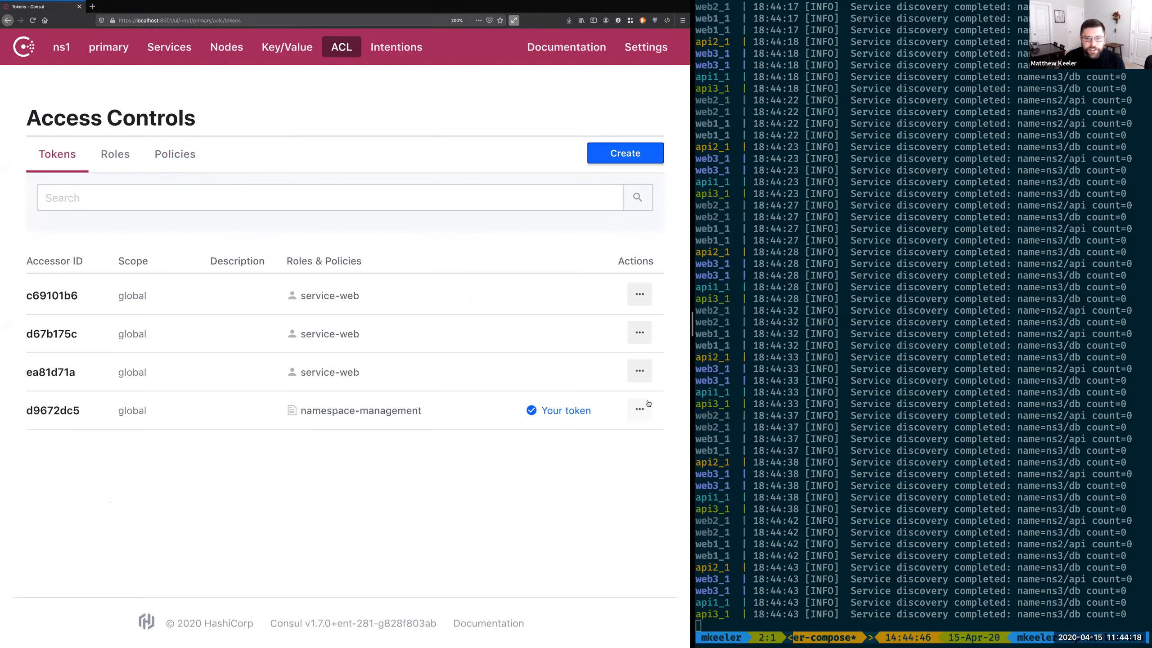
click(639, 409)
click(546, 506)
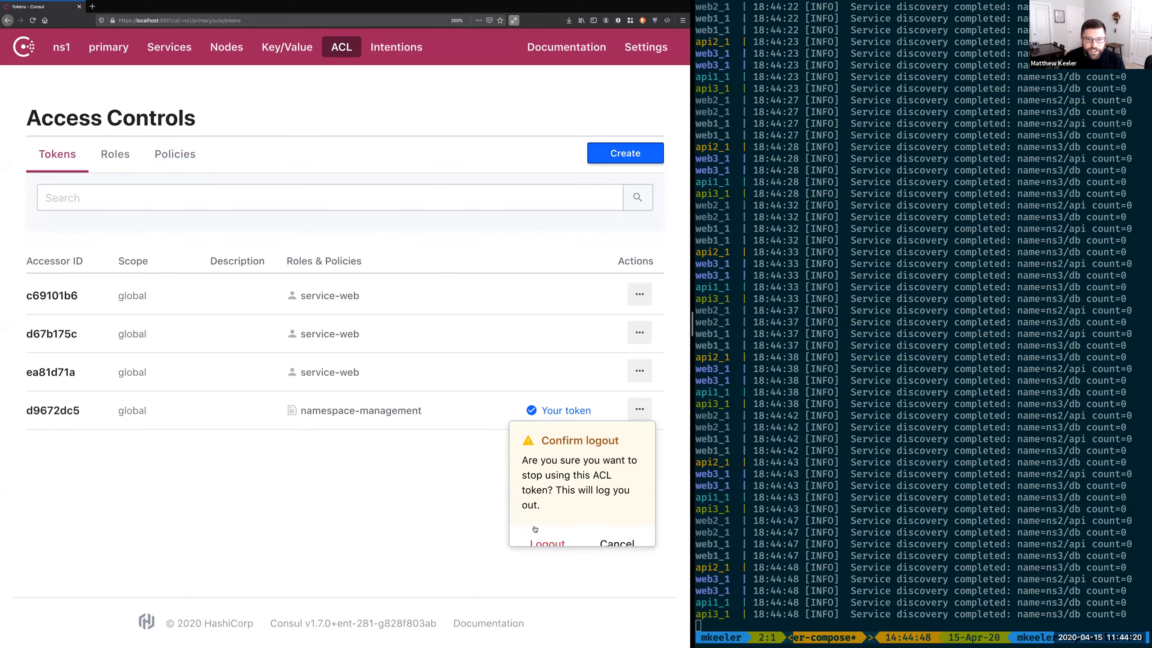
click(544, 537)
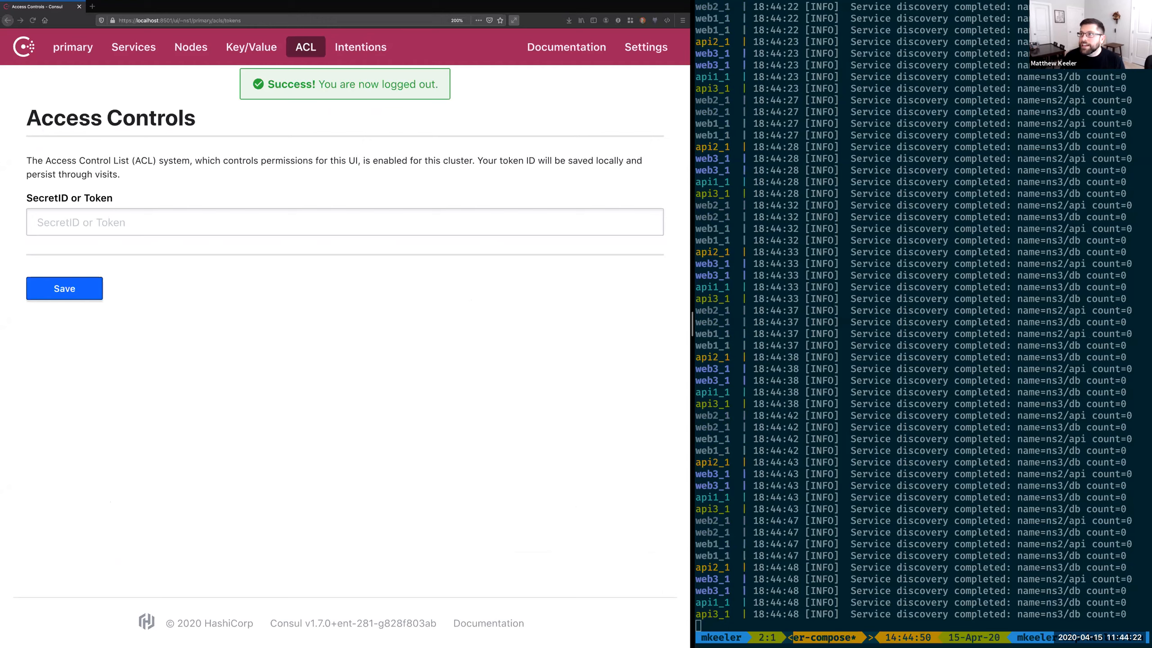
Step: Log in to the access controls by pasting the master token, and dismiss the password manager's save prompt
click(275, 222)
key(super+v)
click(77, 290)
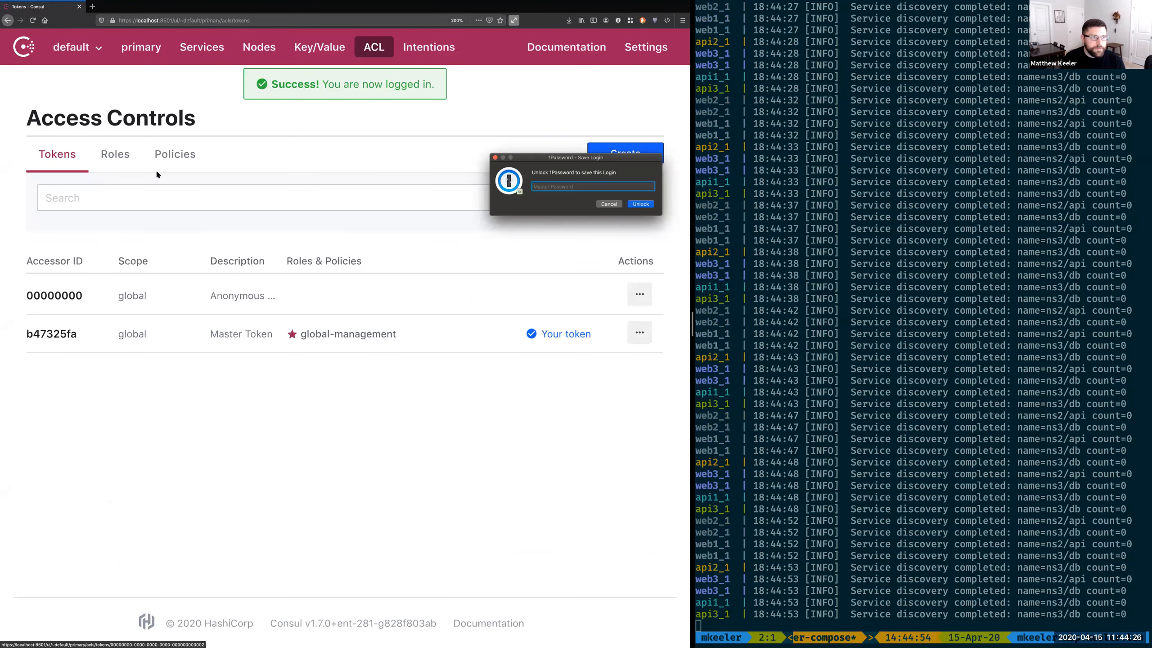
click(71, 51)
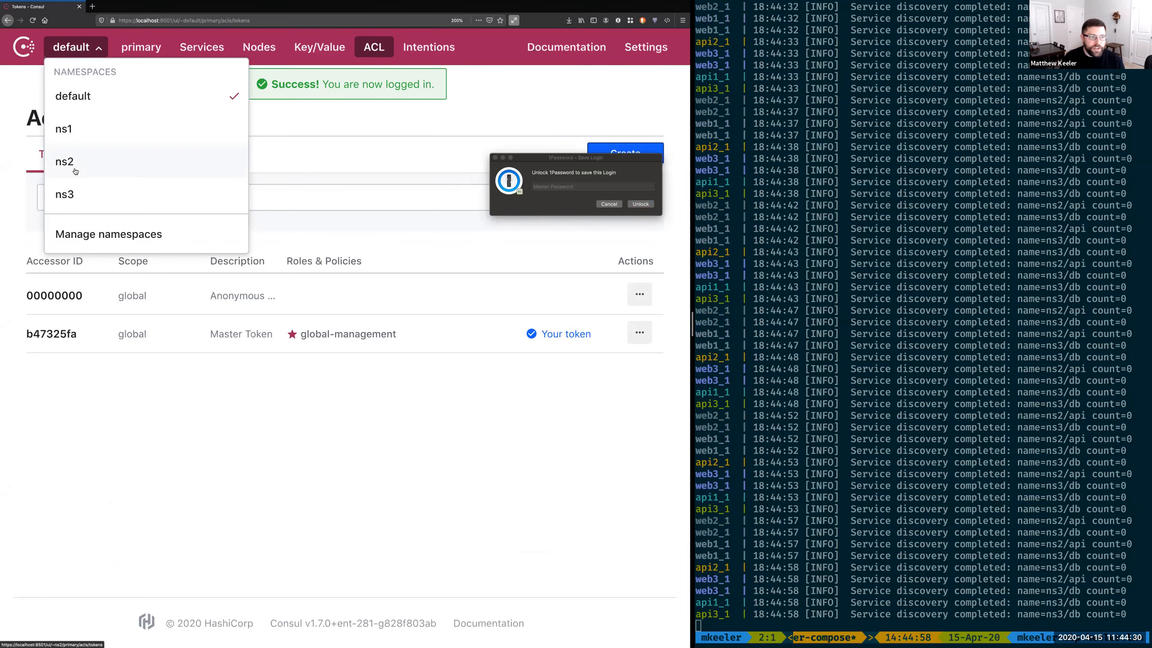
click(285, 126)
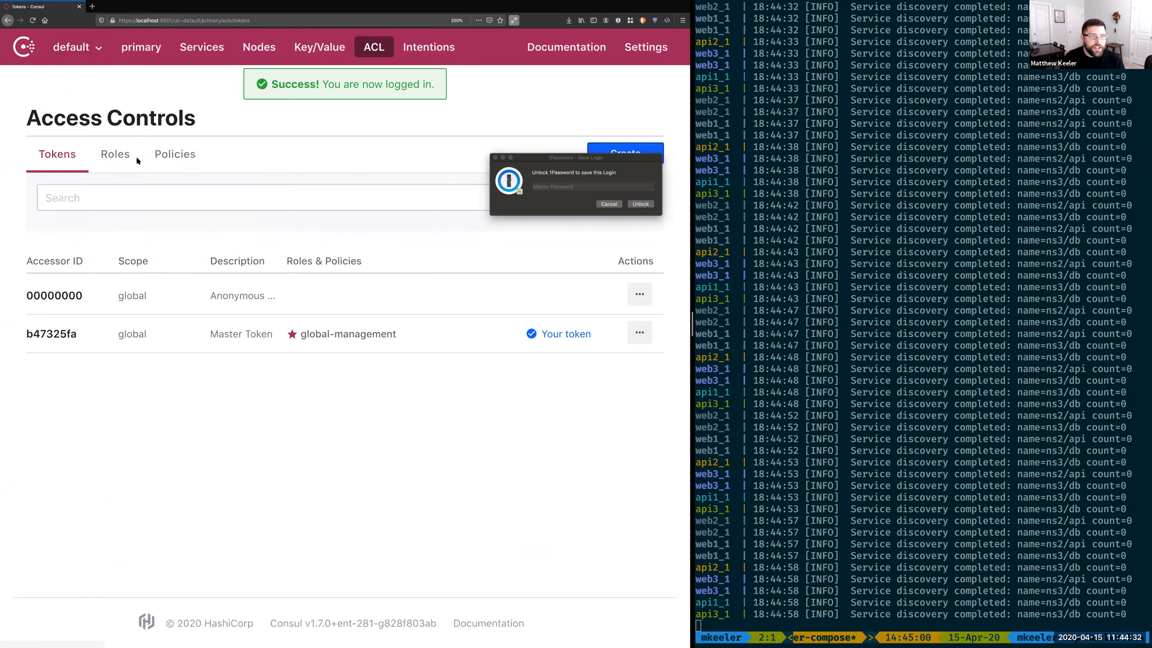
click(609, 203)
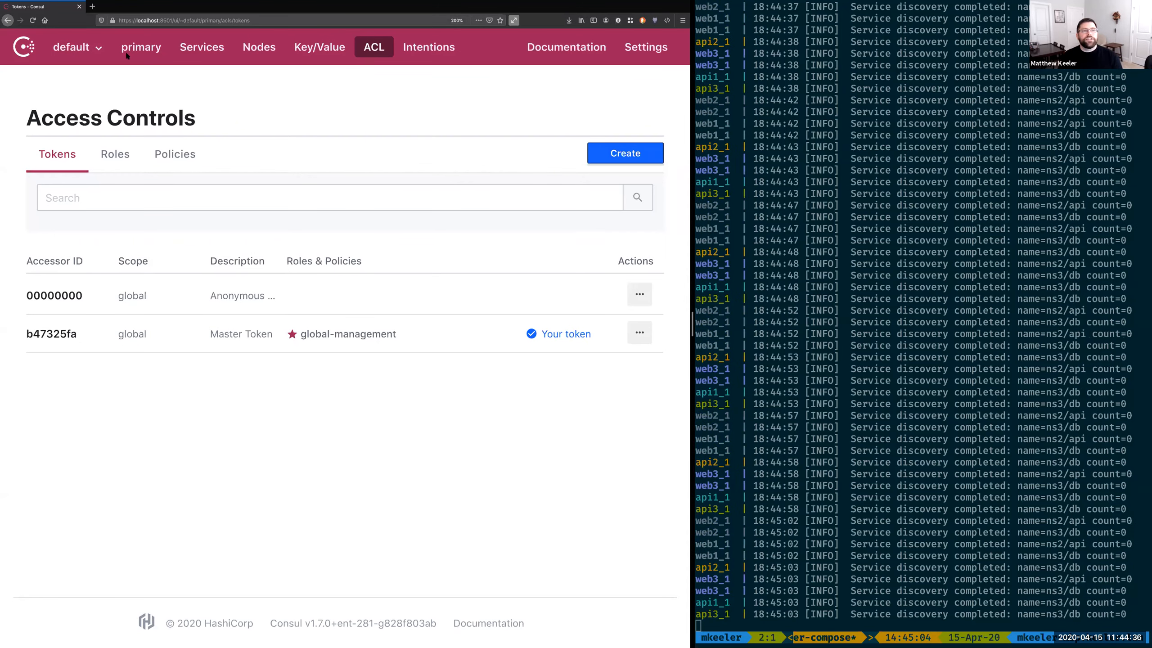
Step: Create a policy named discover-api-ns2 in the default namespace, granting policy "read" on service "api" in namespace "ns2"
click(165, 155)
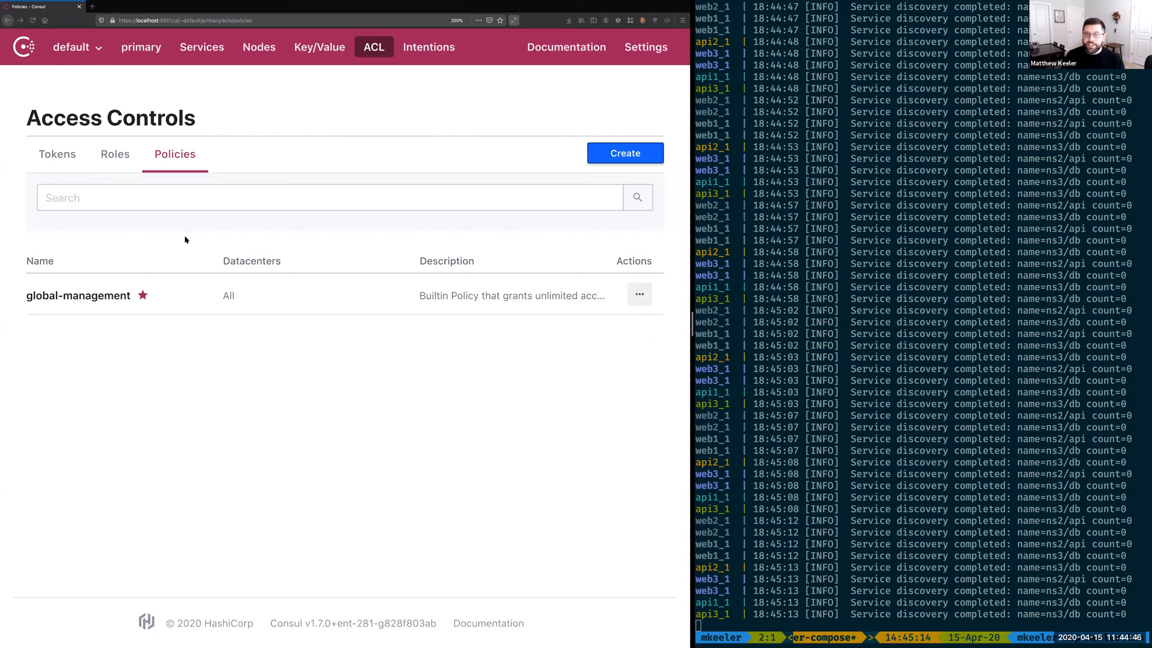
click(624, 154)
click(132, 191)
text(discover-api-ns2)
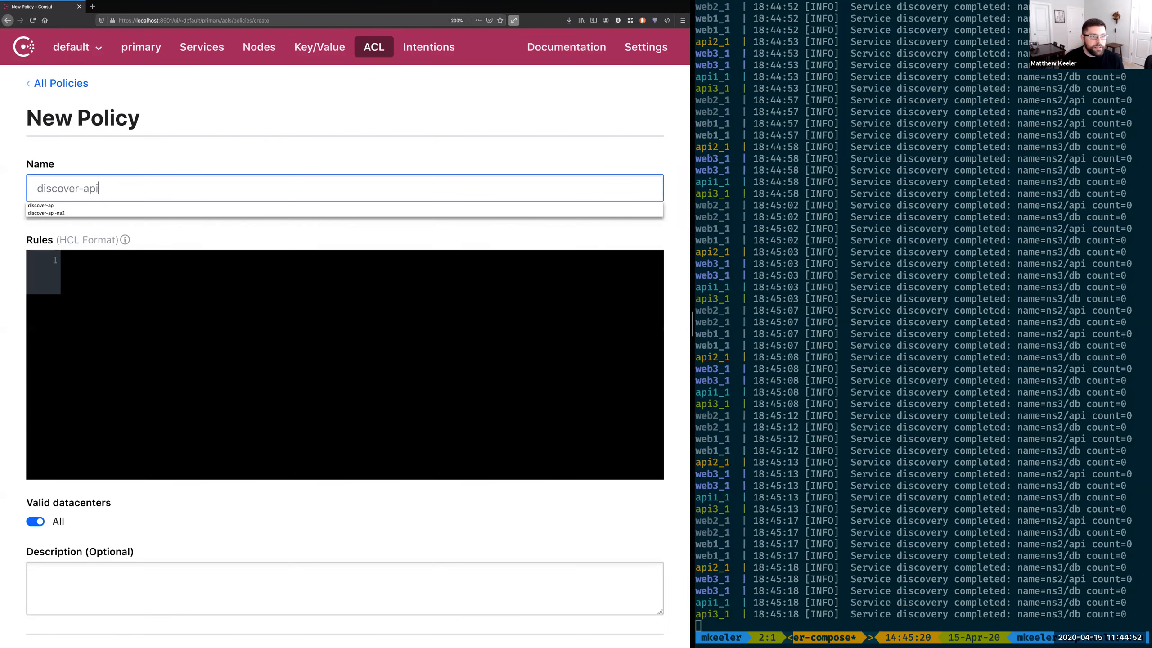
key(Tab)
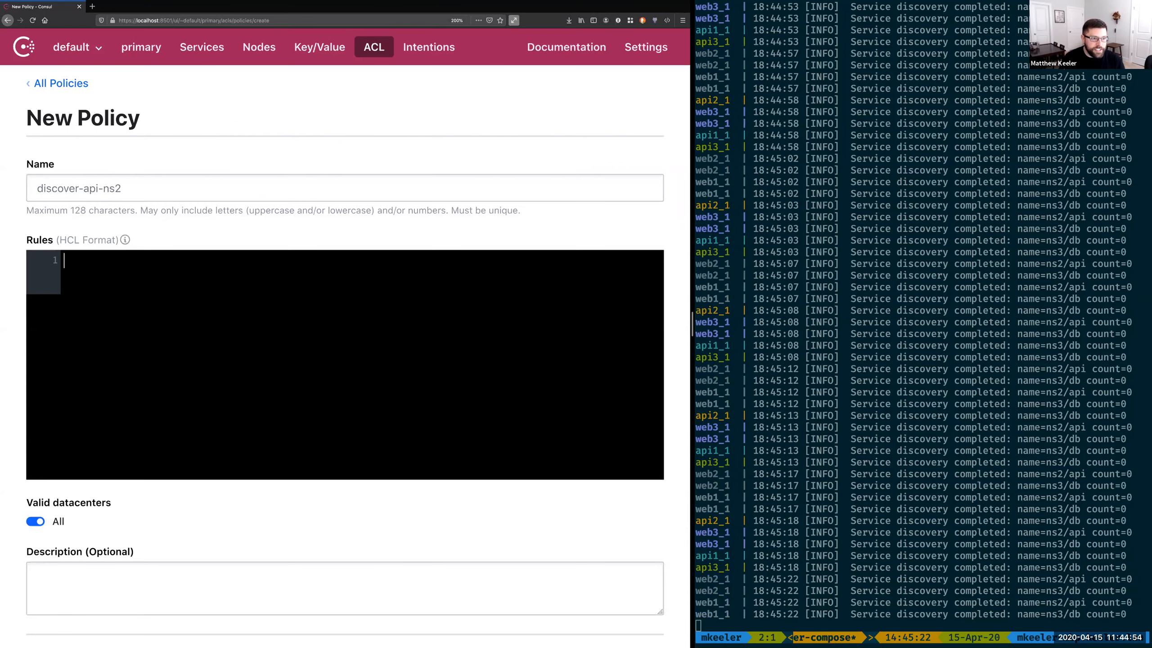
text(namespace "ns2" {   service "api" {     policy = "read"   } })
scroll(144, 529, down, 3)
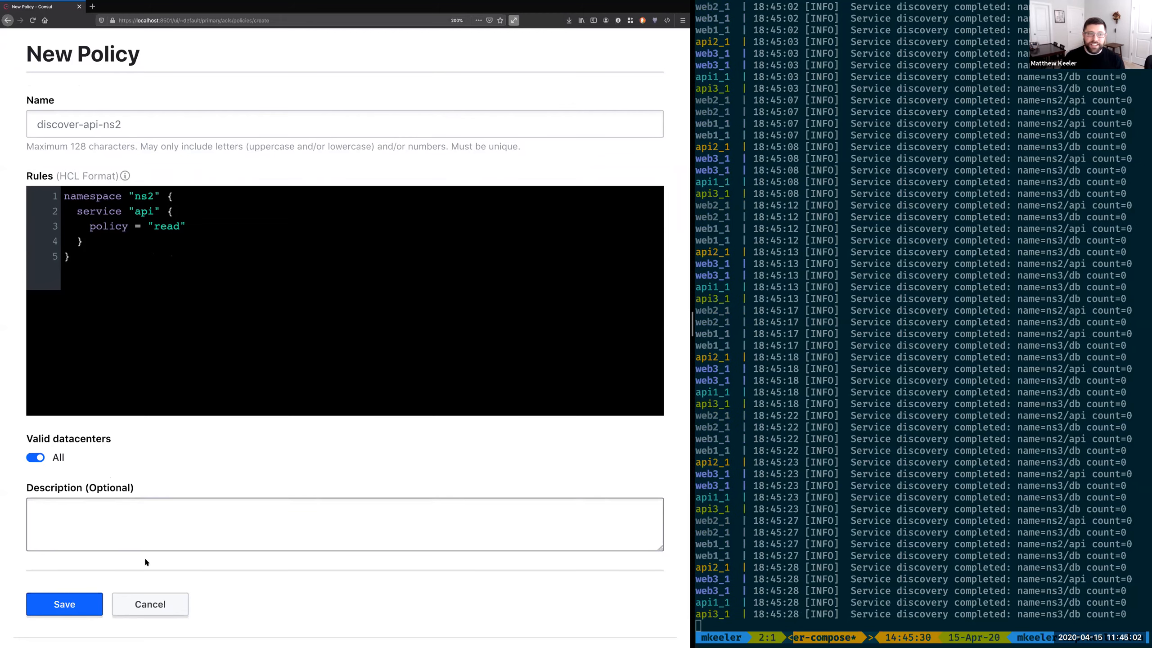
click(54, 606)
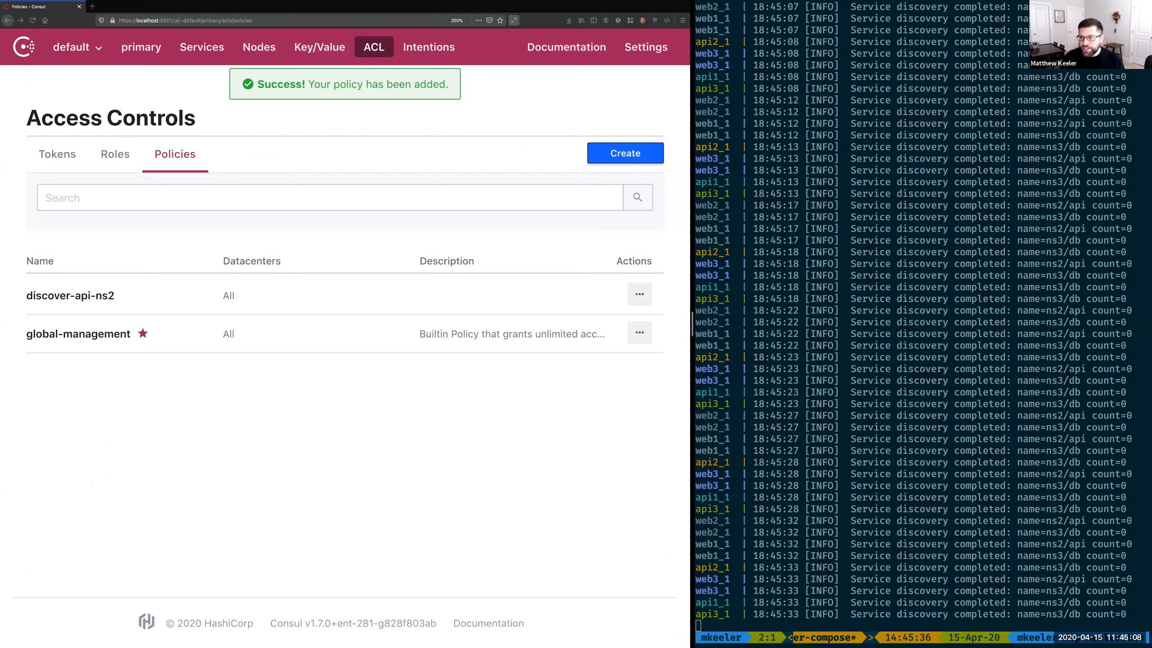
Step: Create a policy named discover-nodes granting policy "read" on node_prefix "" within namespace_prefix ""
click(612, 155)
text(discover-nodes)
key(Tab)
text(namespace_prefix "" {   node_prefix "" {     policy = "read"   } })
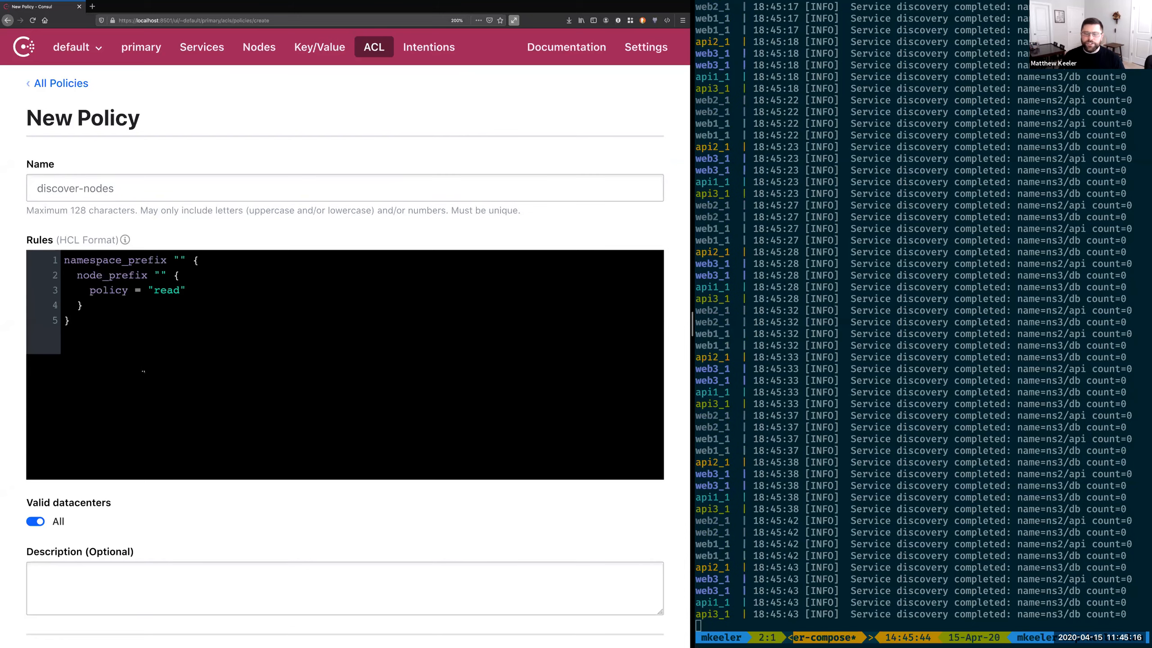
scroll(147, 547, down, 3)
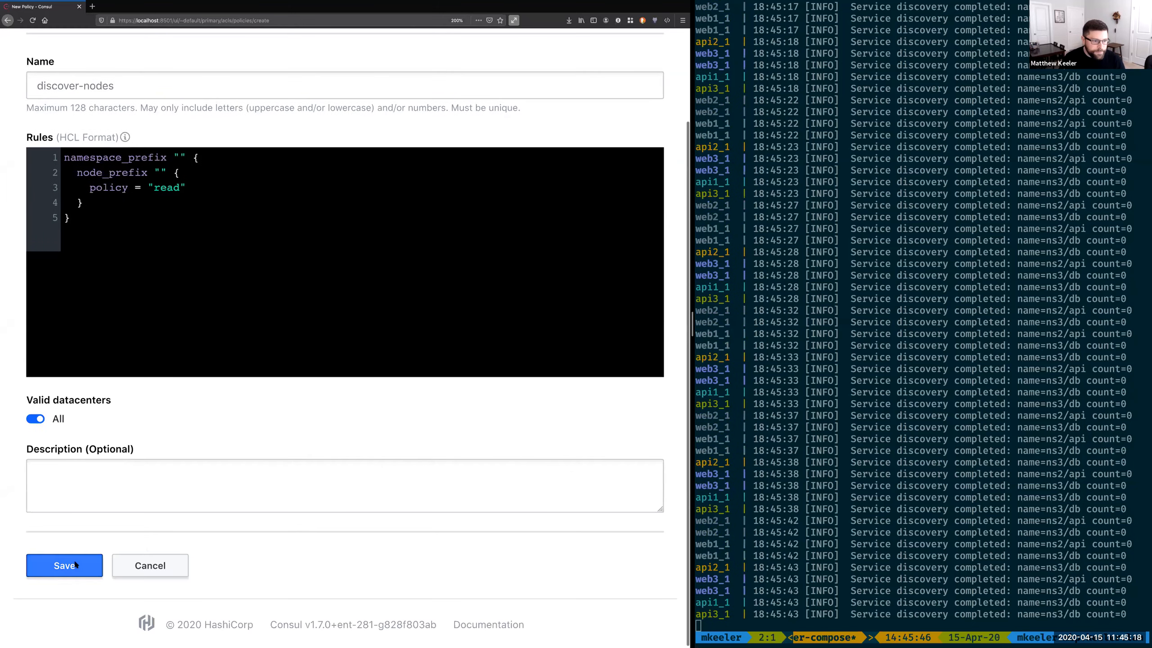
click(65, 565)
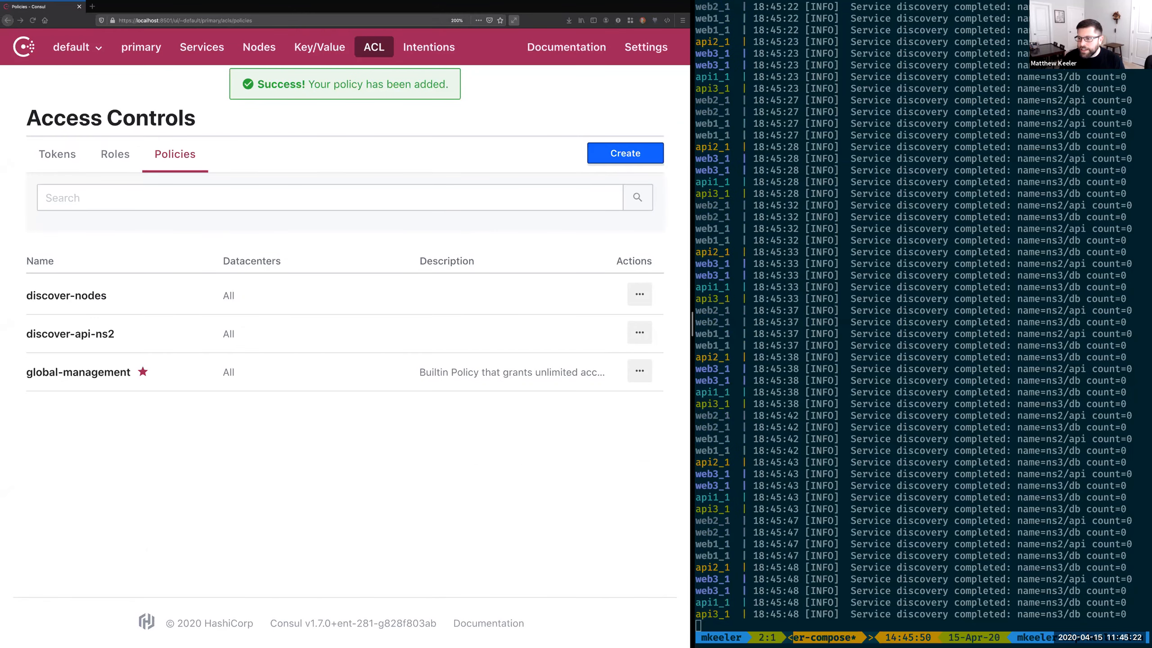
Step: Create a policy named discover-db-ns3 granting policy "read" on service "db" in namespace "ns3"
click(629, 153)
text(namespace "ns3" {   service "db" {     policy = "read"   } })
click(92, 193)
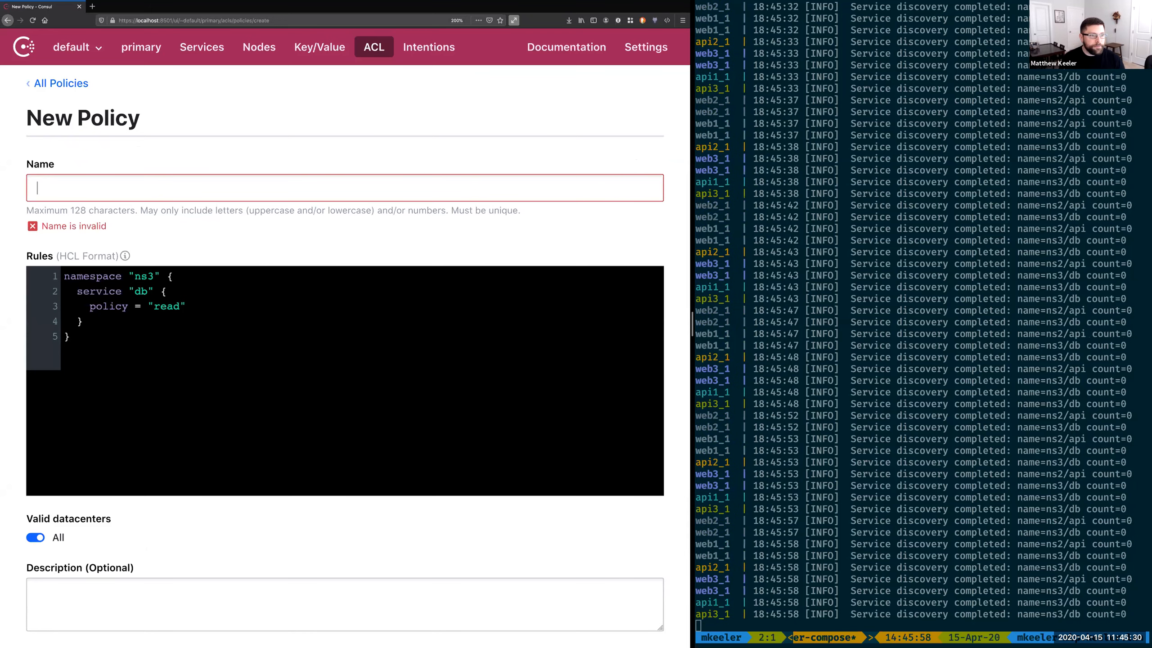
text(discover-db-ns3)
click(161, 153)
scroll(158, 495, down, 3)
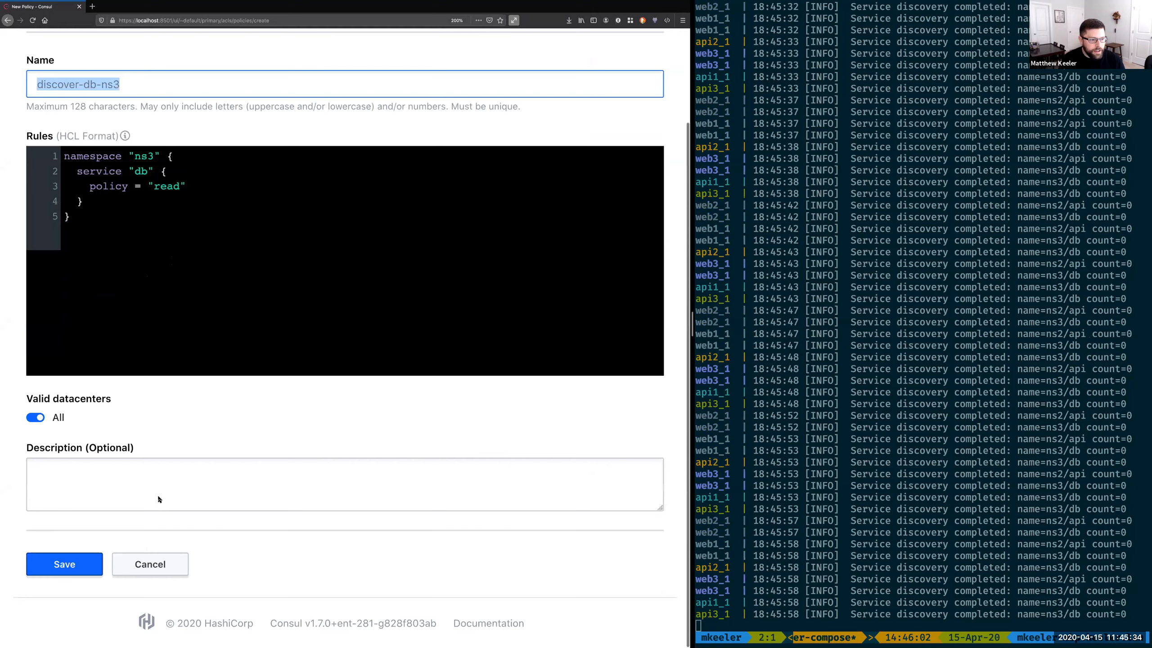
click(61, 562)
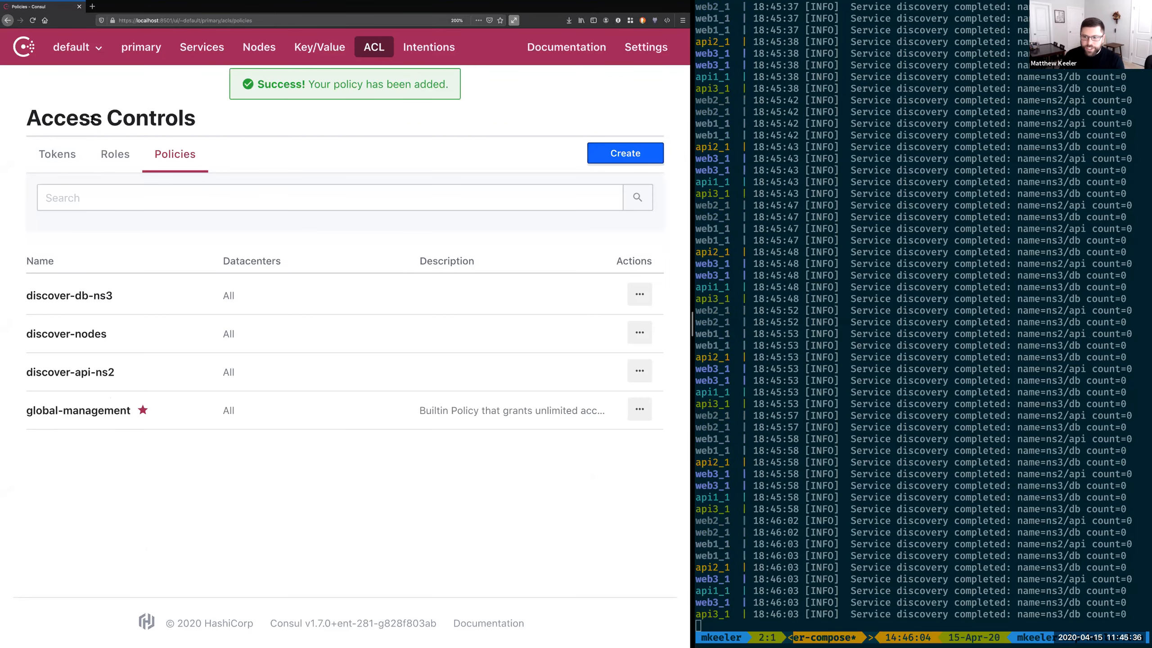
Step: Apply the discover-api-ns2, discover-db-ns3 and discover-nodes policies to namespace ns1 and save it
click(93, 49)
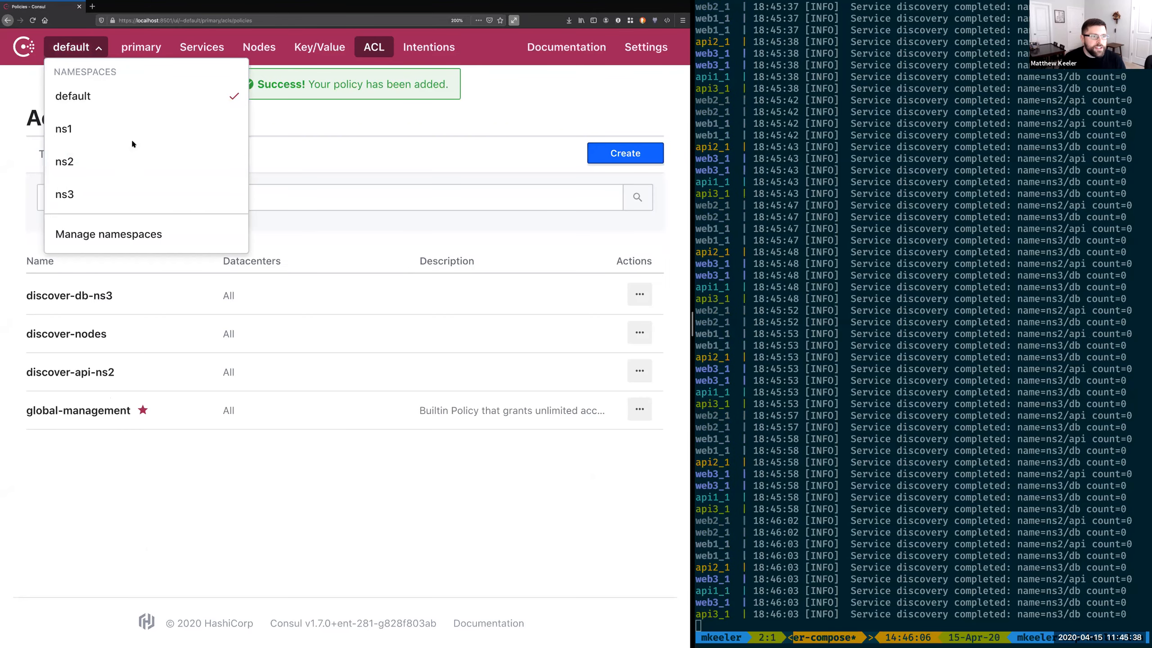
click(135, 234)
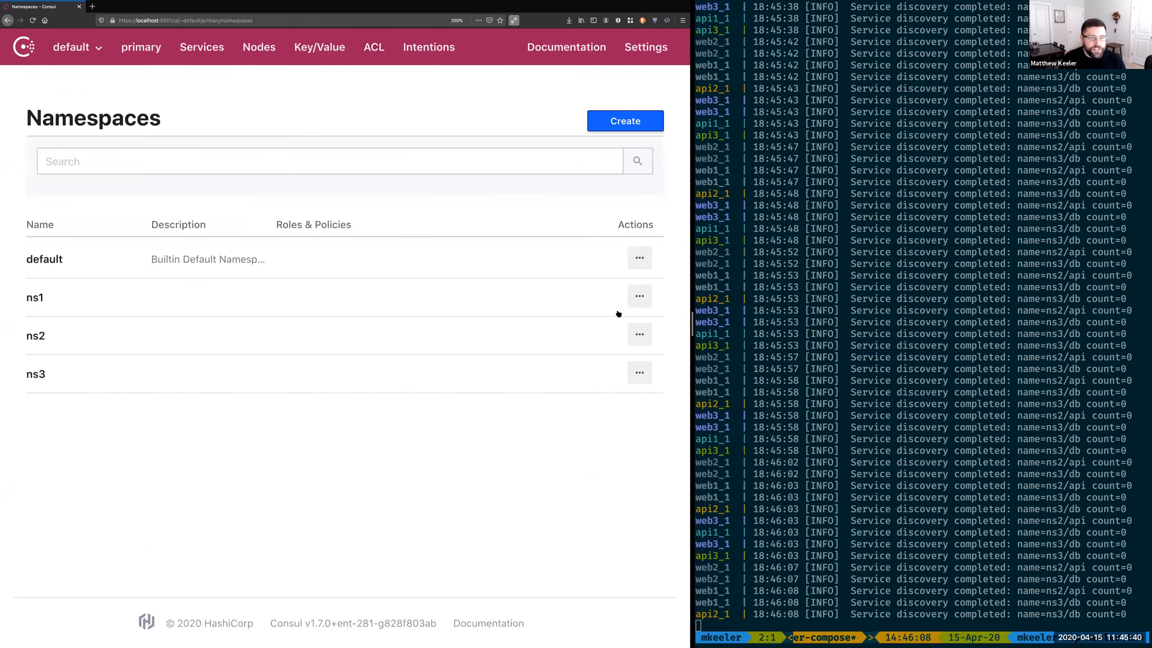
click(639, 295)
click(526, 329)
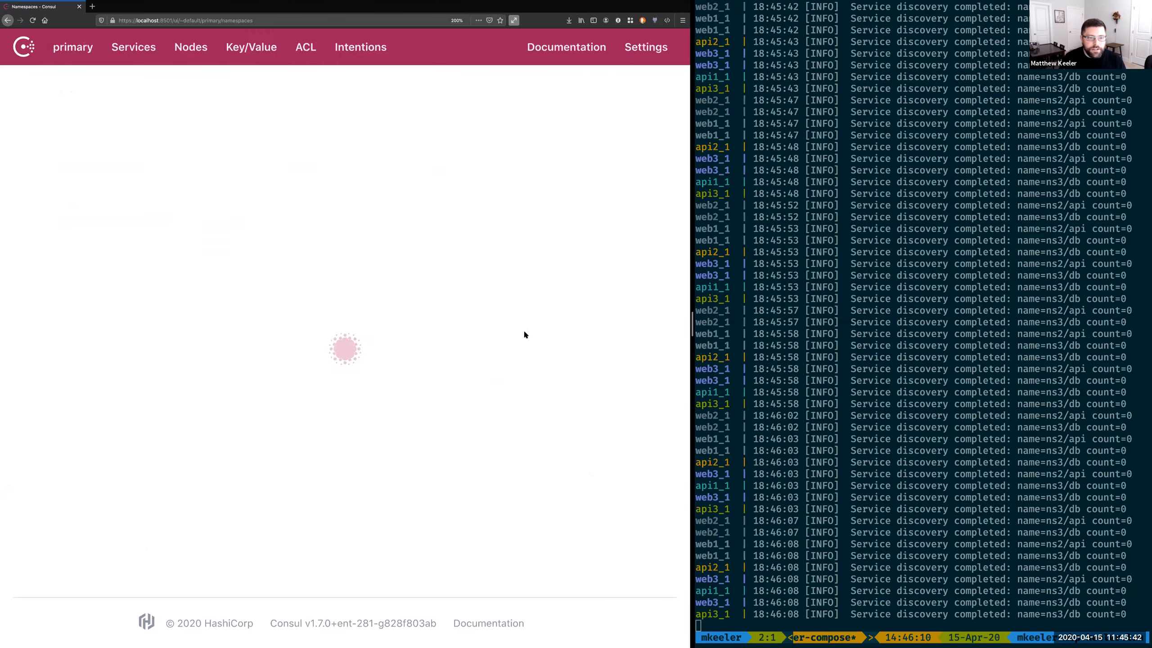
click(215, 489)
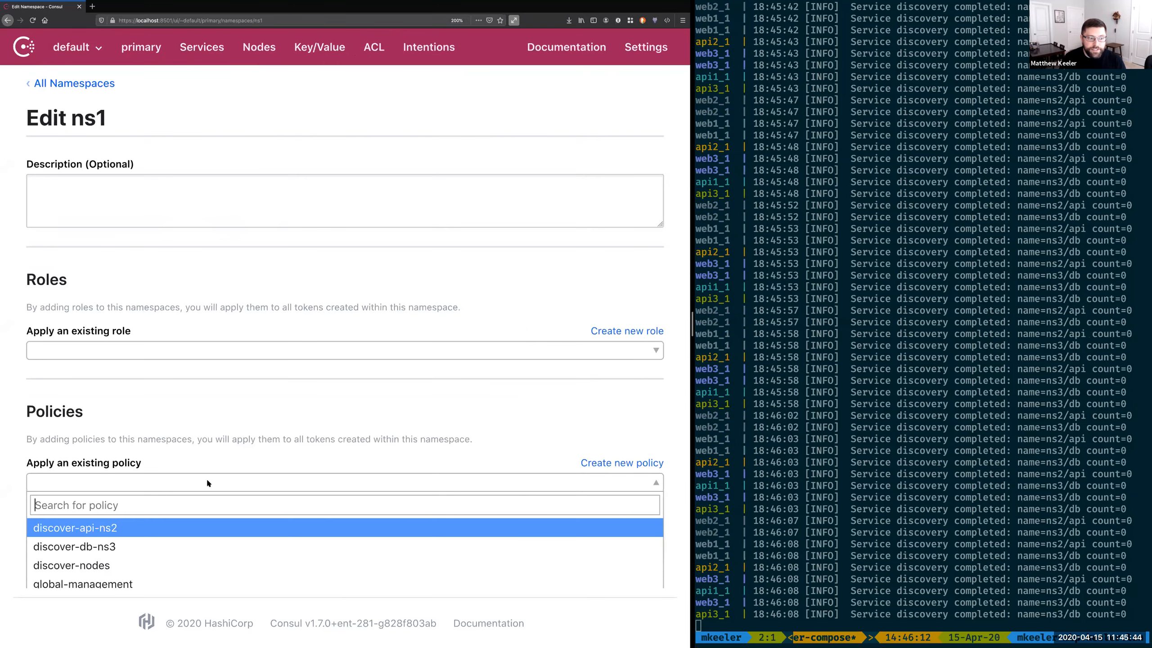
click(139, 528)
click(160, 481)
click(97, 529)
click(126, 478)
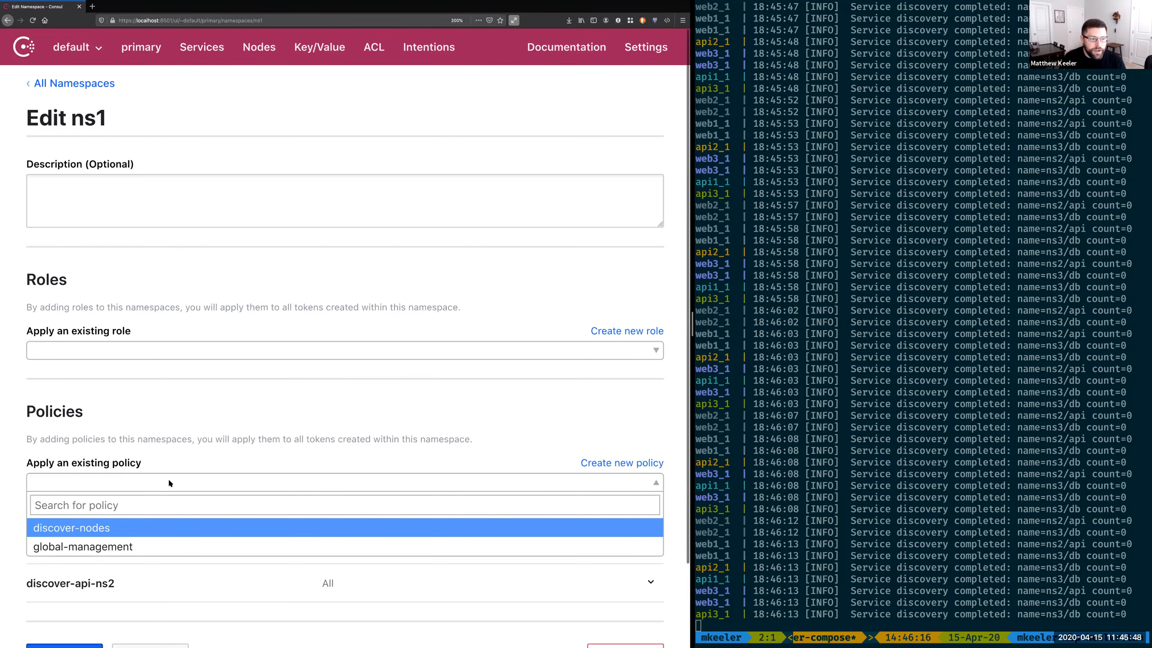
click(91, 528)
scroll(91, 439, down, 3)
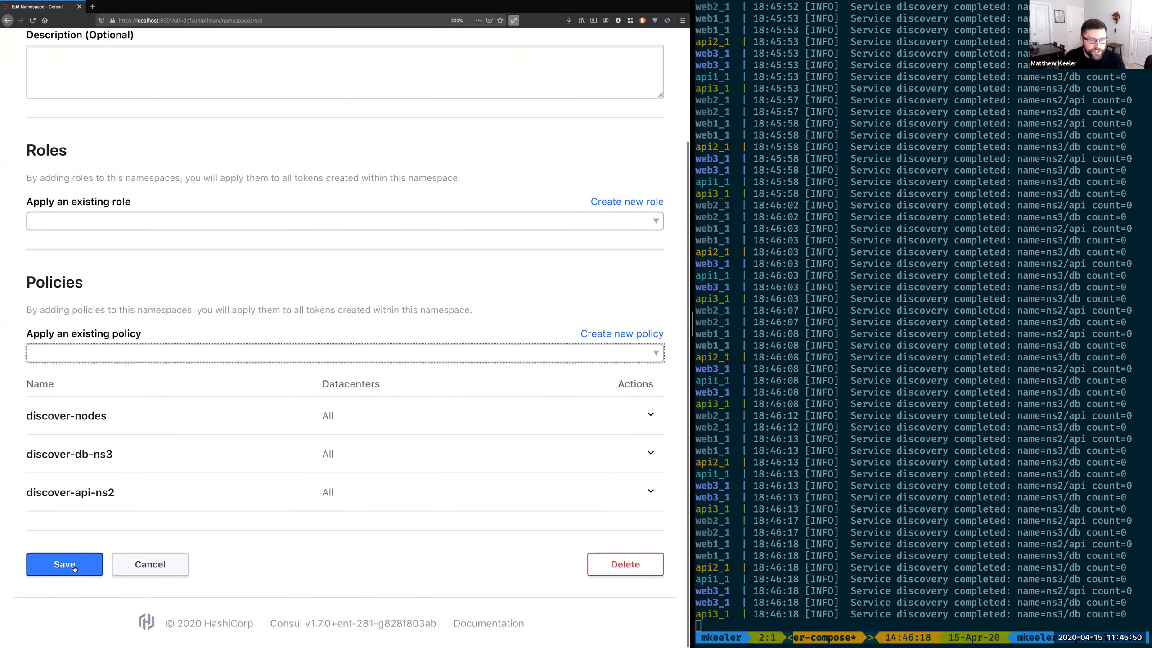
click(65, 564)
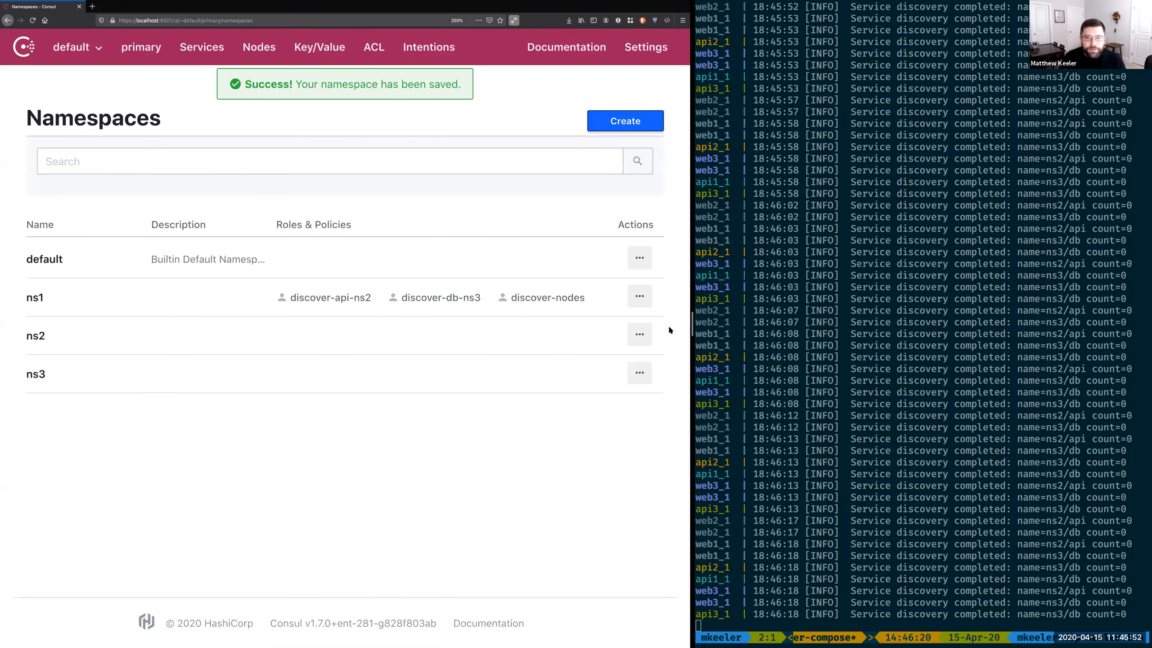
Step: Apply the discover-nodes and discover-db-ns3 policies to namespace ns2 and save it
click(634, 343)
click(609, 363)
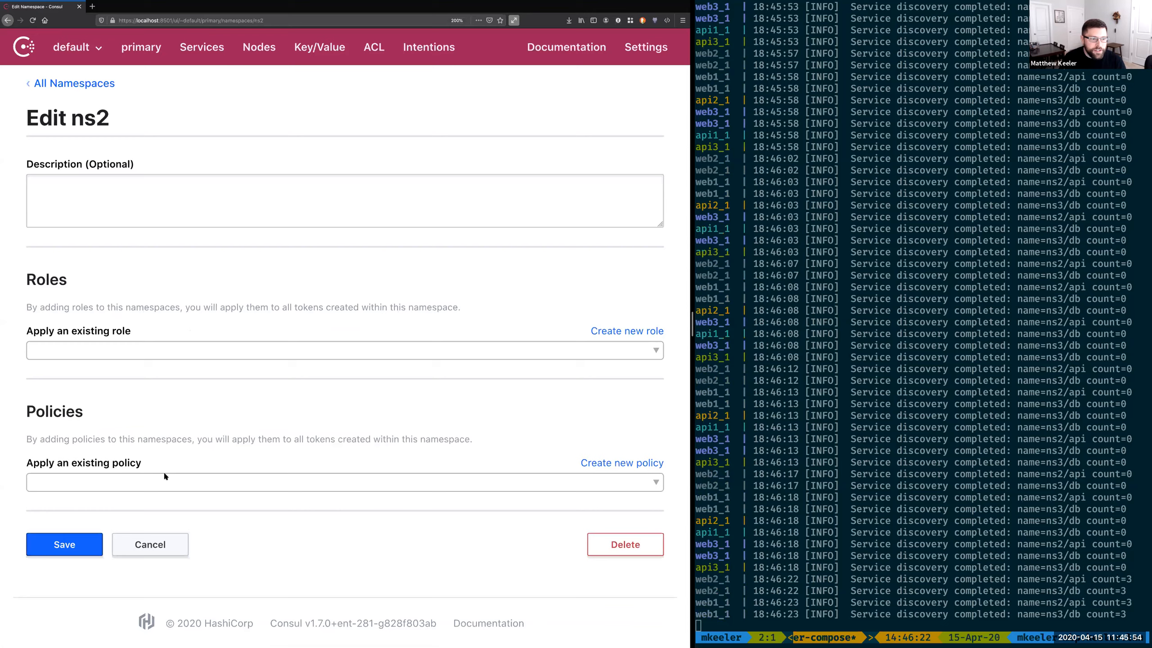
click(158, 481)
click(82, 563)
click(108, 485)
click(75, 546)
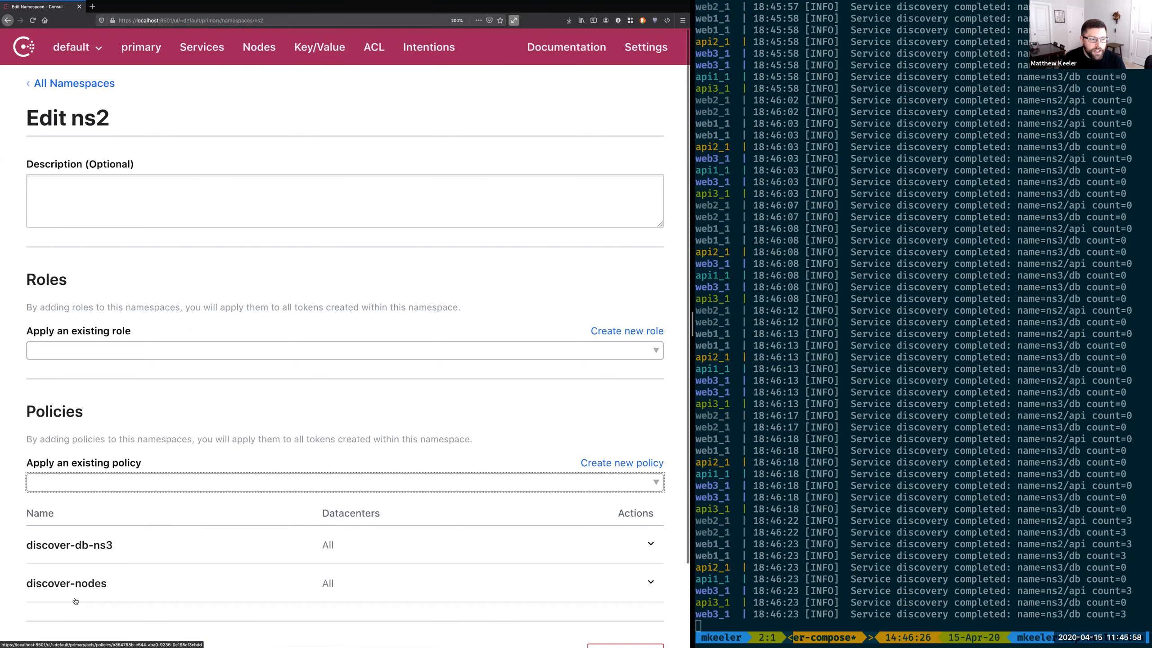
scroll(72, 596, down, 2)
click(68, 594)
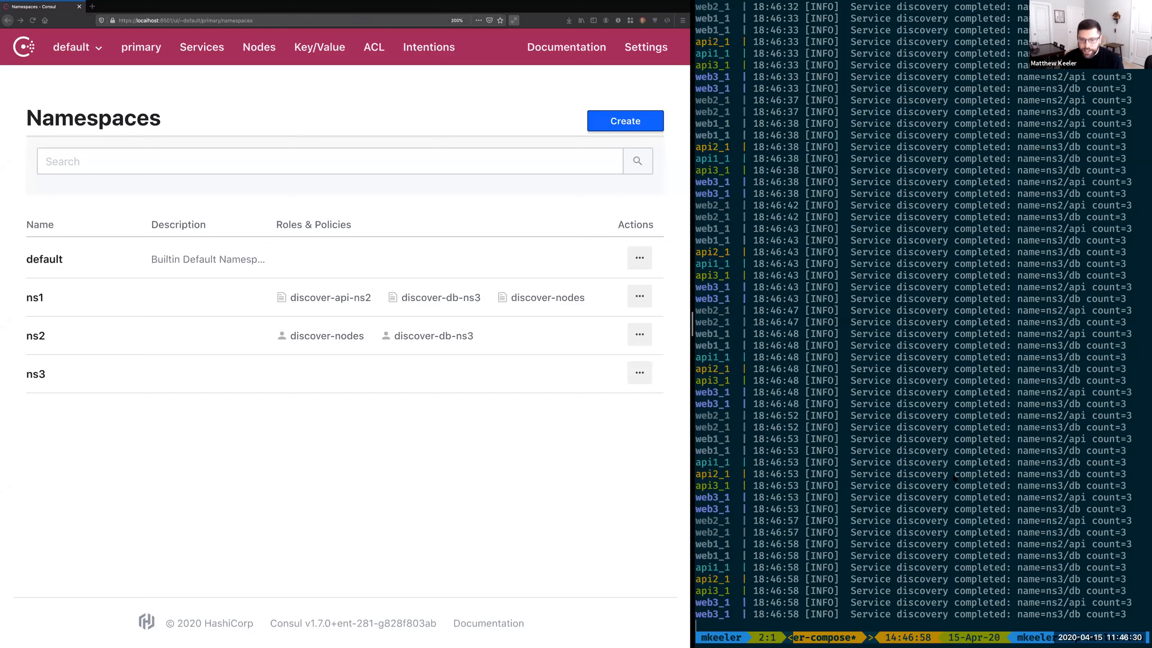
Step: Stop the running deployment in the terminal, and copy the secret of the first service-web token in namespace ns1
key(ctrl+c)
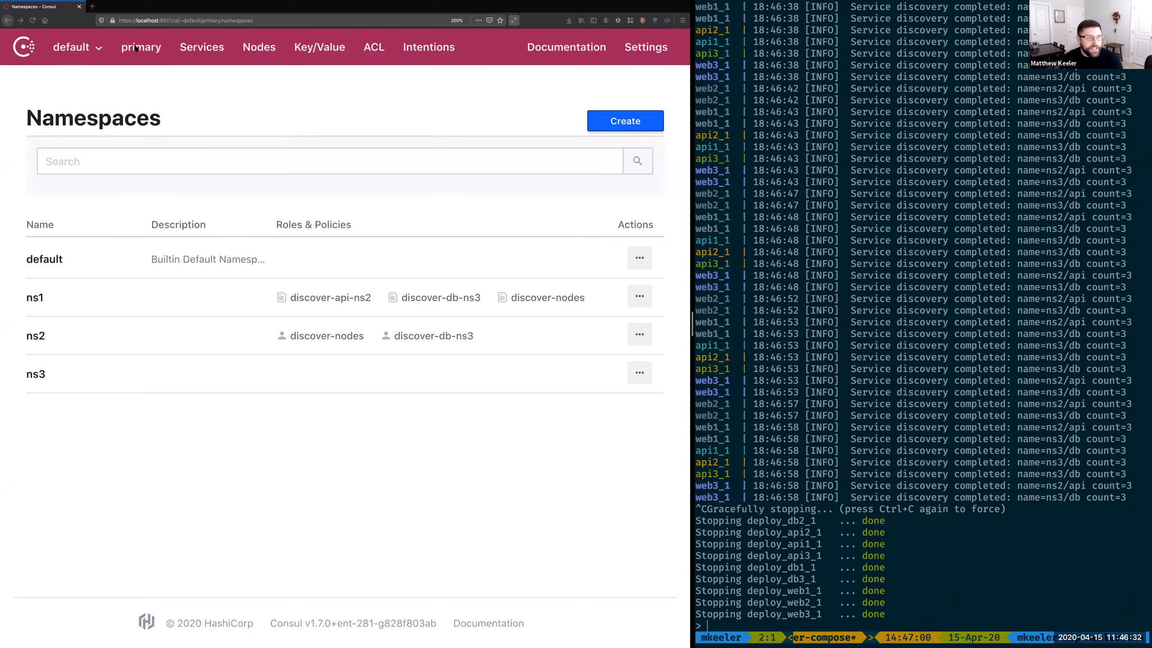
click(95, 49)
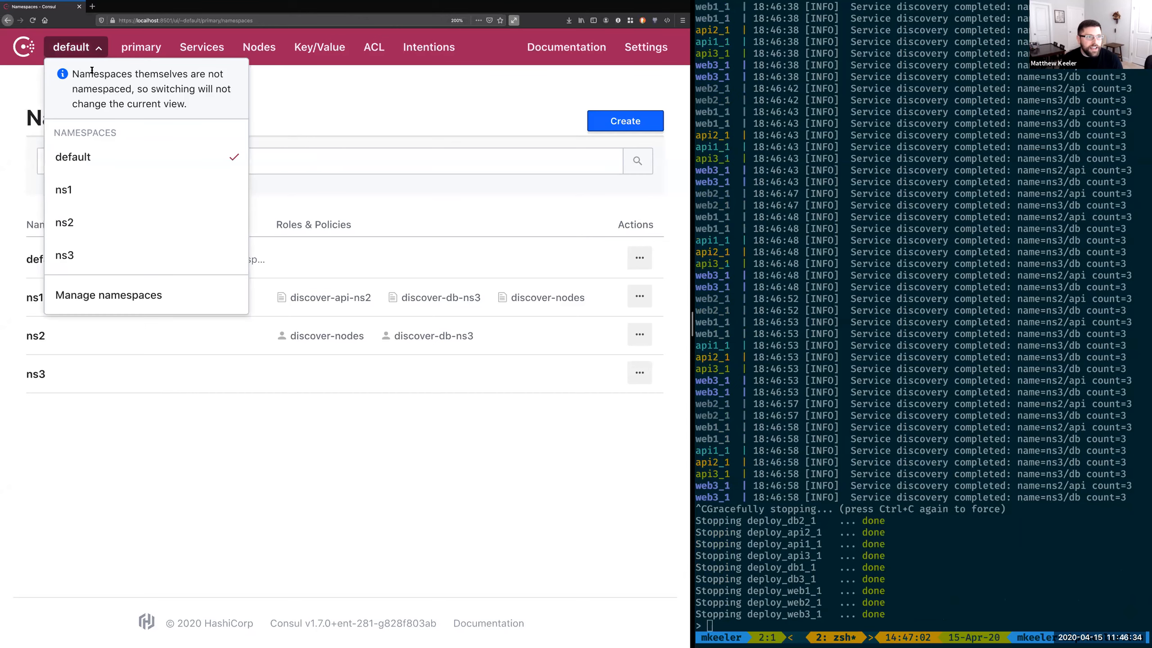
click(71, 188)
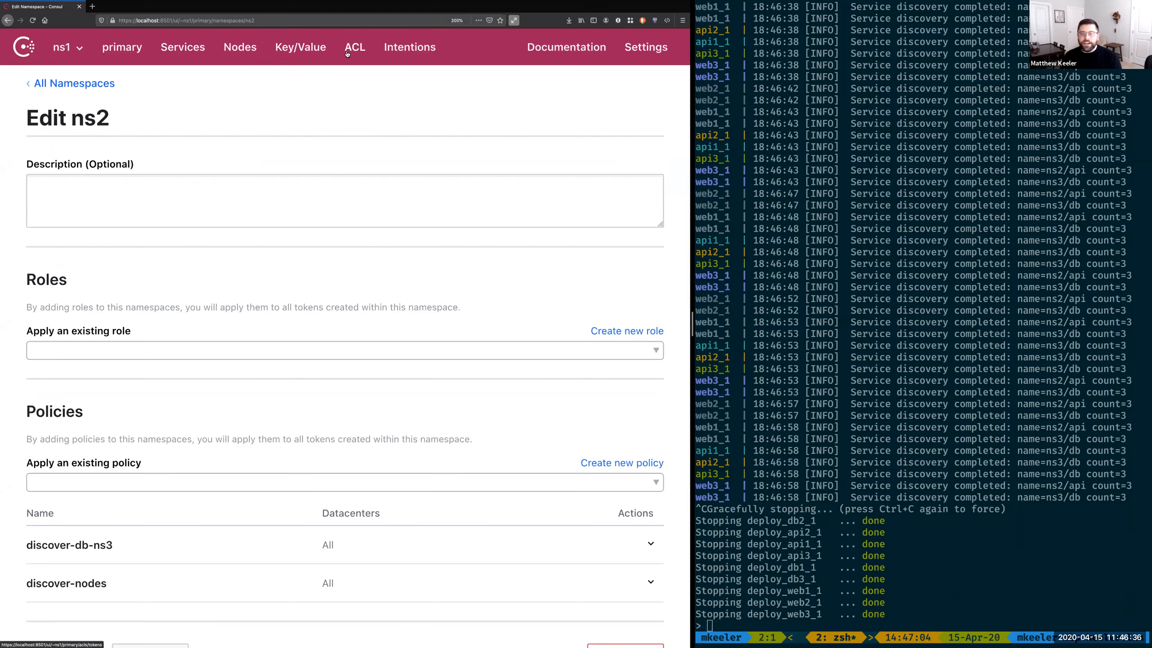
click(356, 59)
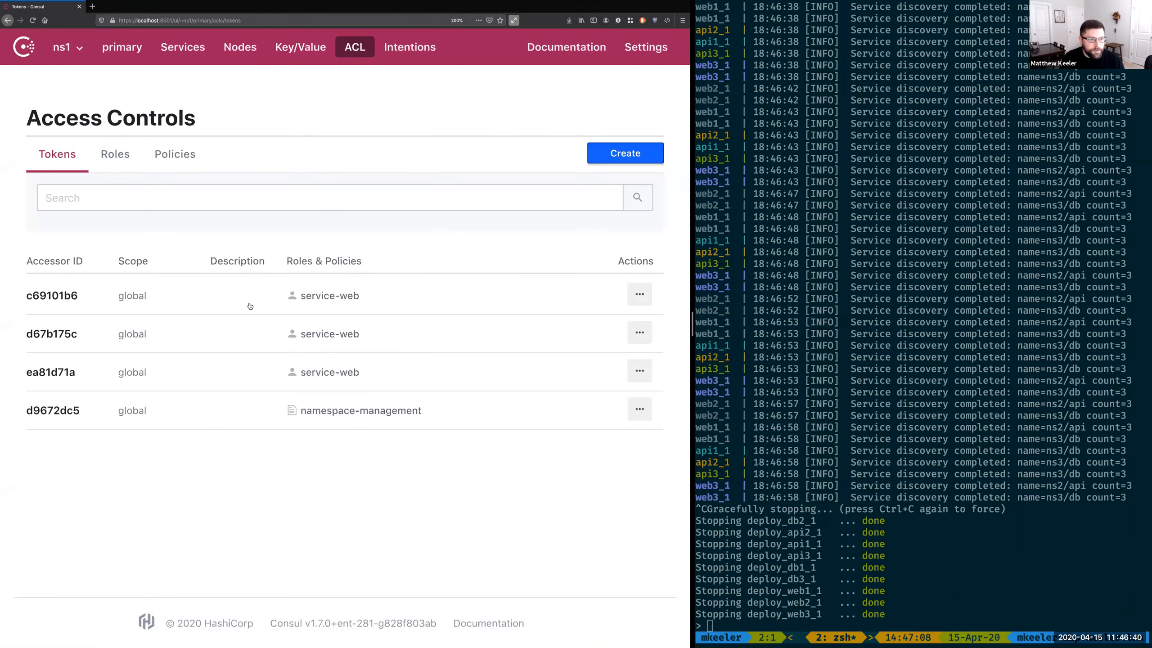
click(52, 295)
click(142, 187)
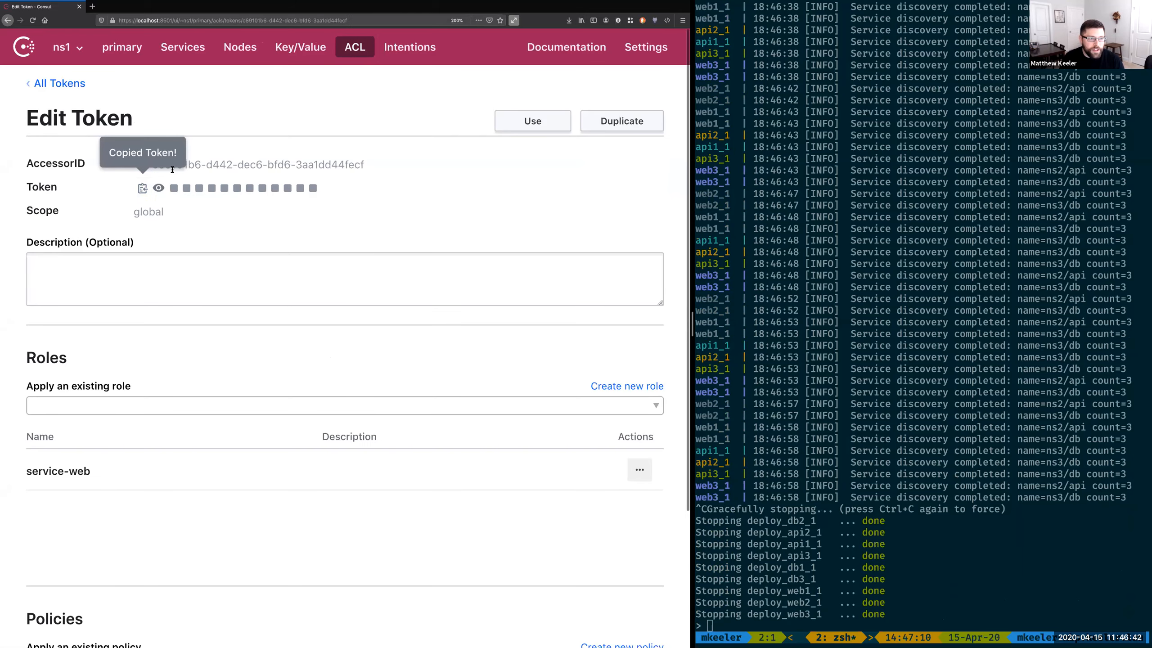
Step: Run consul catalog services in the terminal with -token and the copied service-web token
click(985, 555)
text(consul catalog services -token)
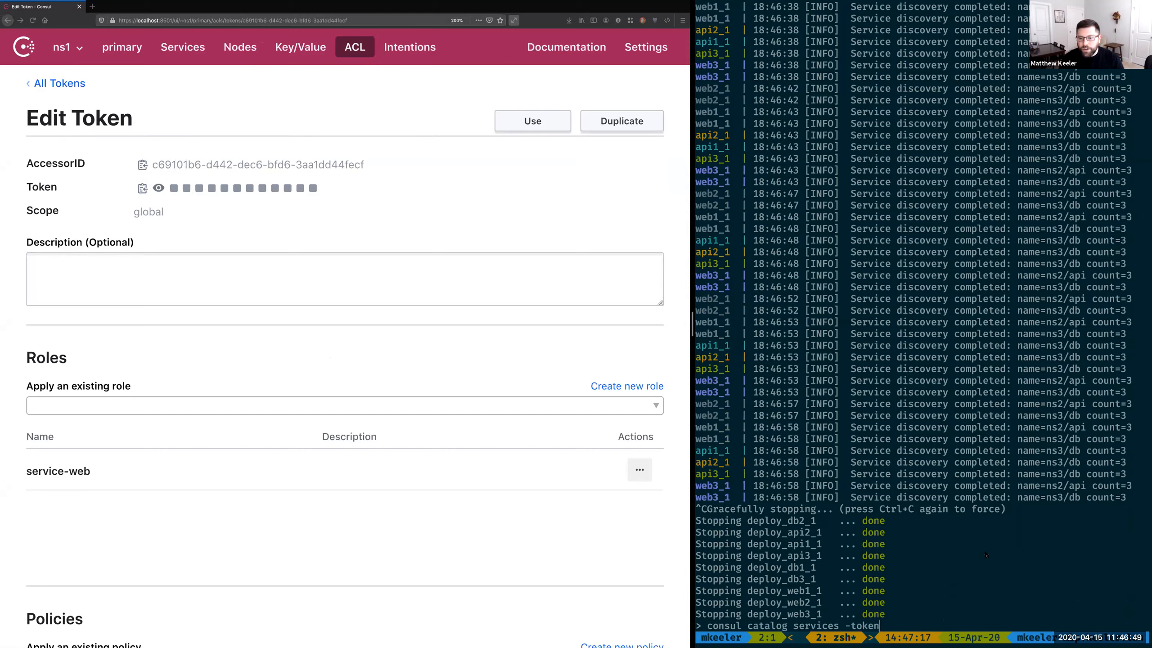
key(super+v)
key(Return)
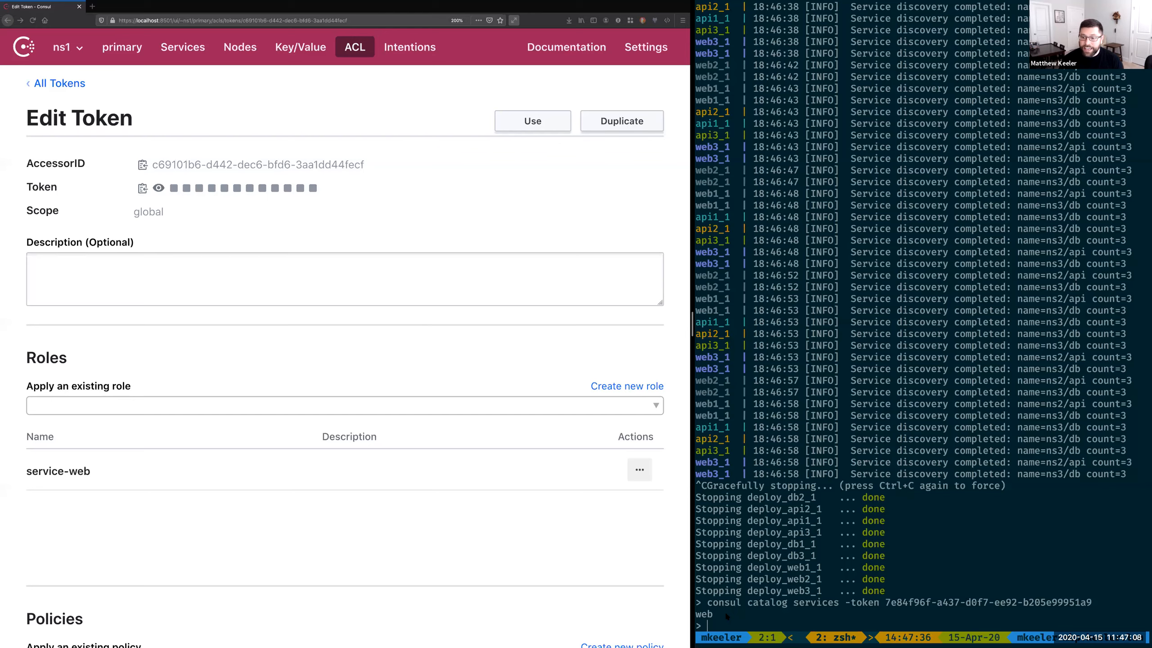
Step: Rerun the catalog services command with the same token, adding -namespace ns3
key(Up)
text(-namespace ns3)
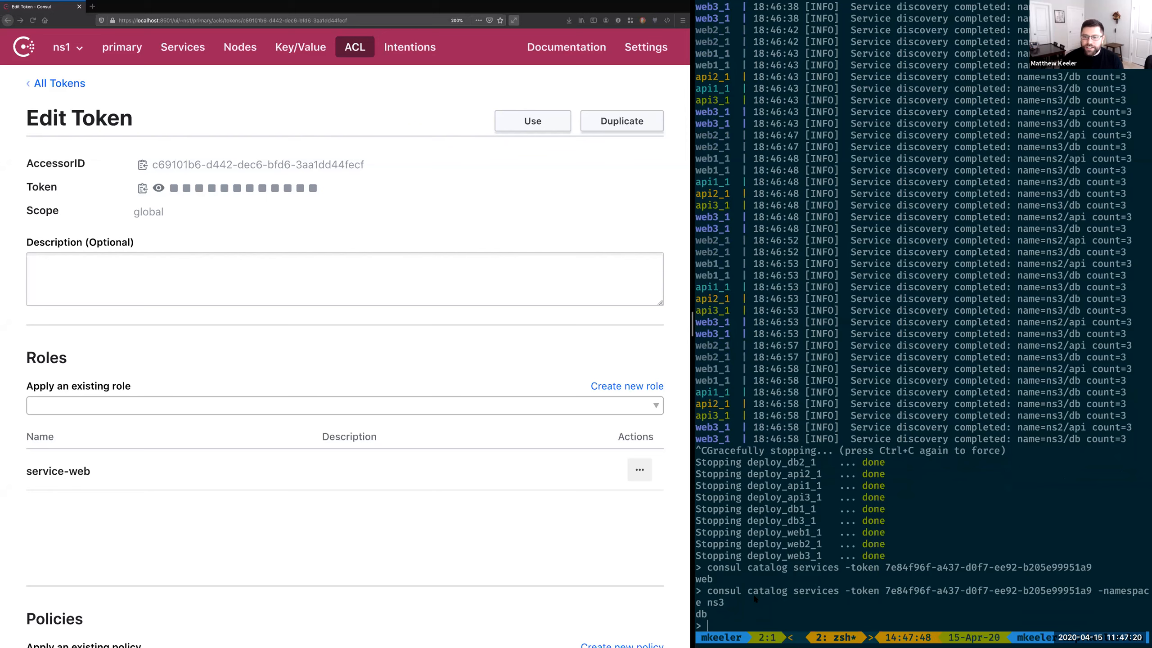
key(Up)
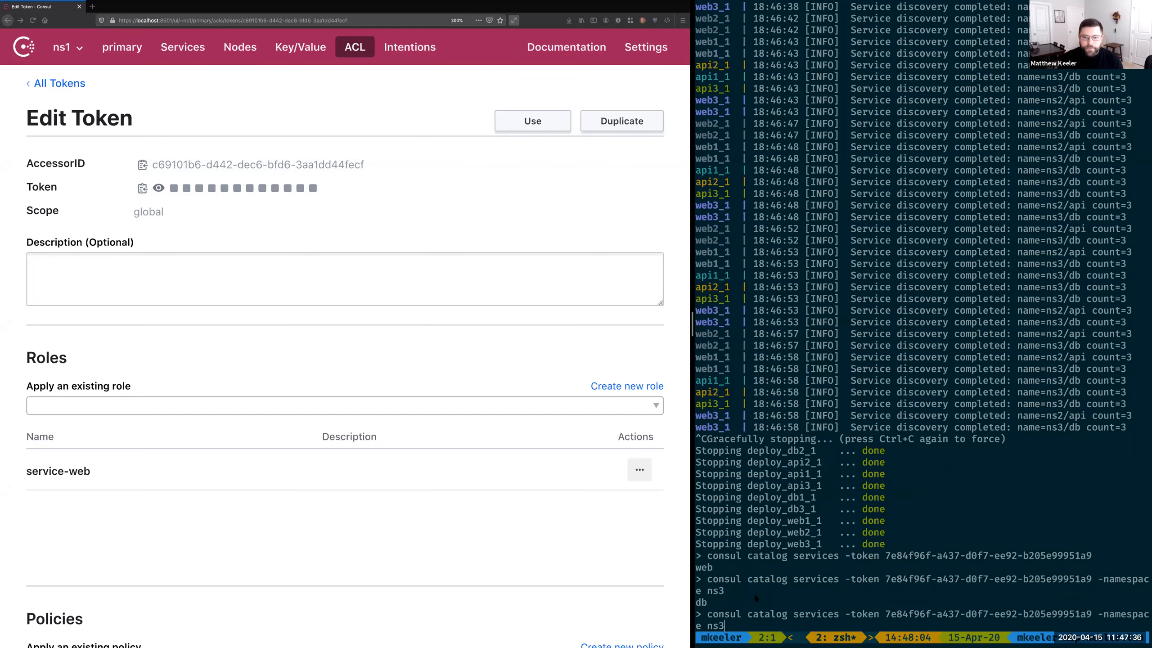
key(Return)
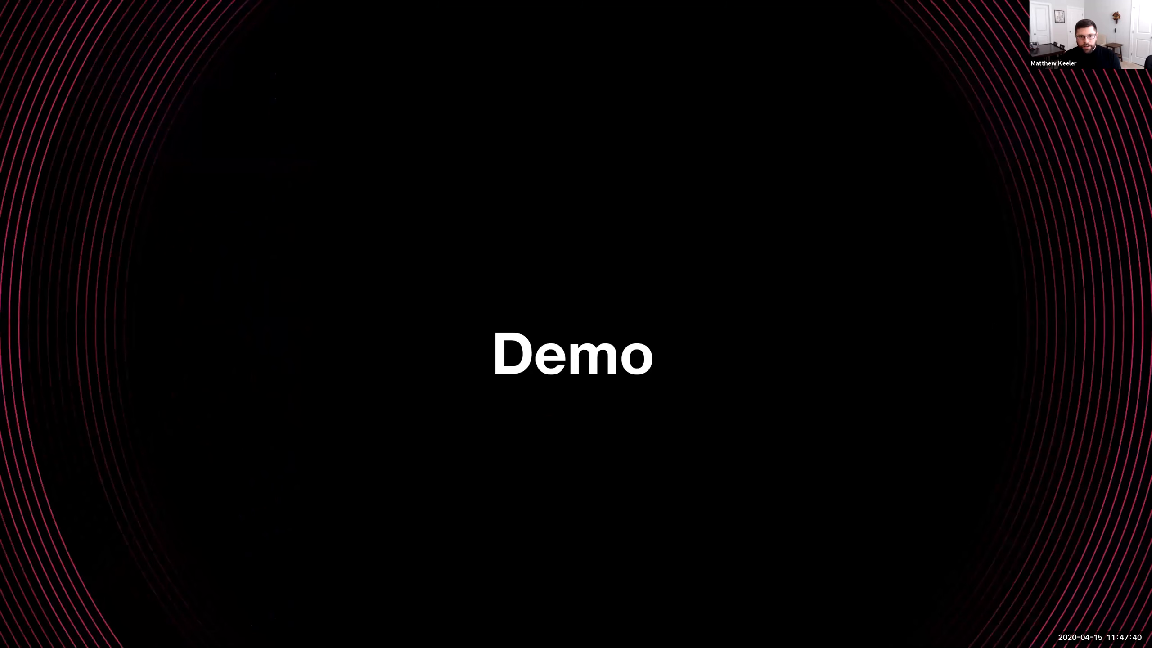
right_click(997, 320)
key(Escape)
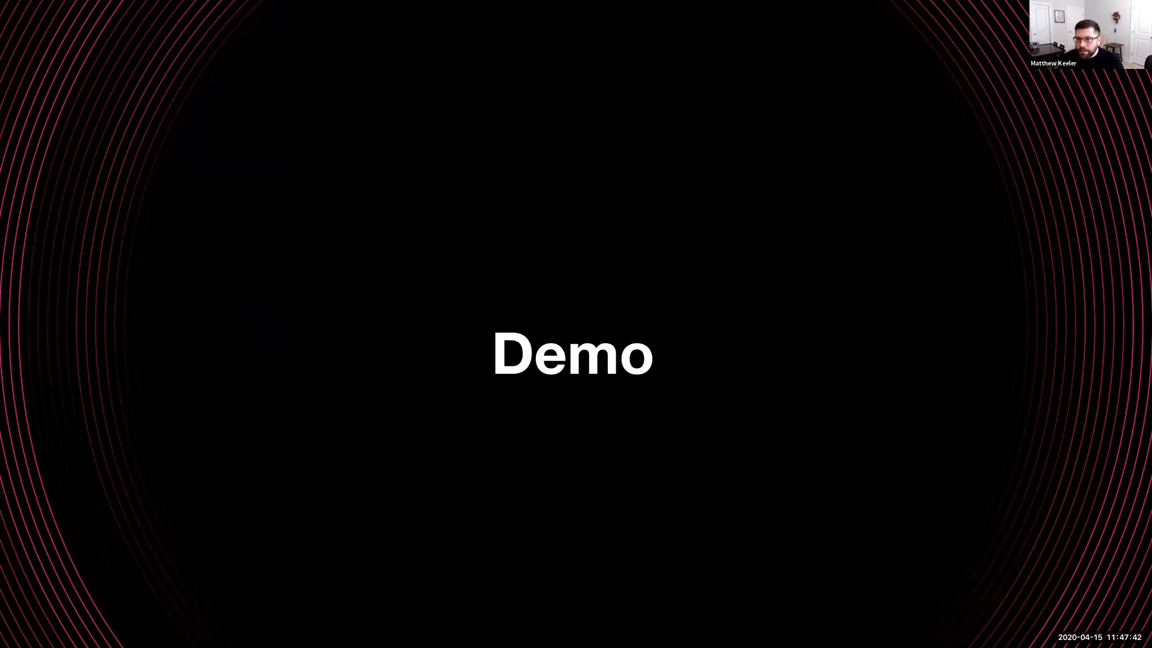
key(Right)
key(Right)
key(Left)
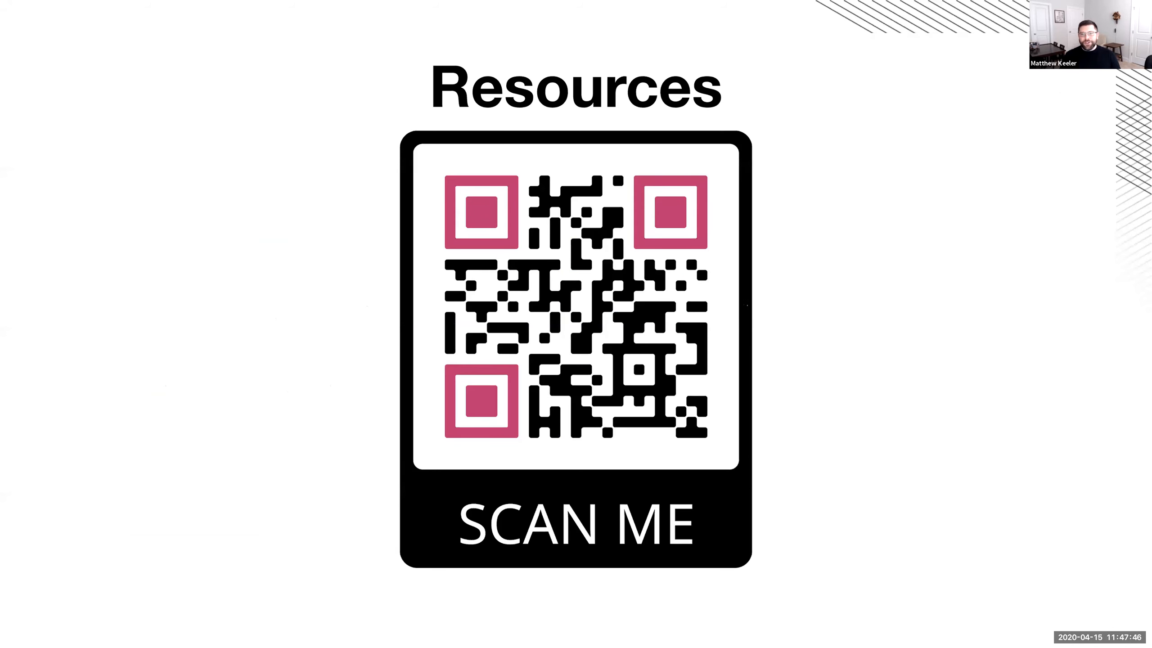